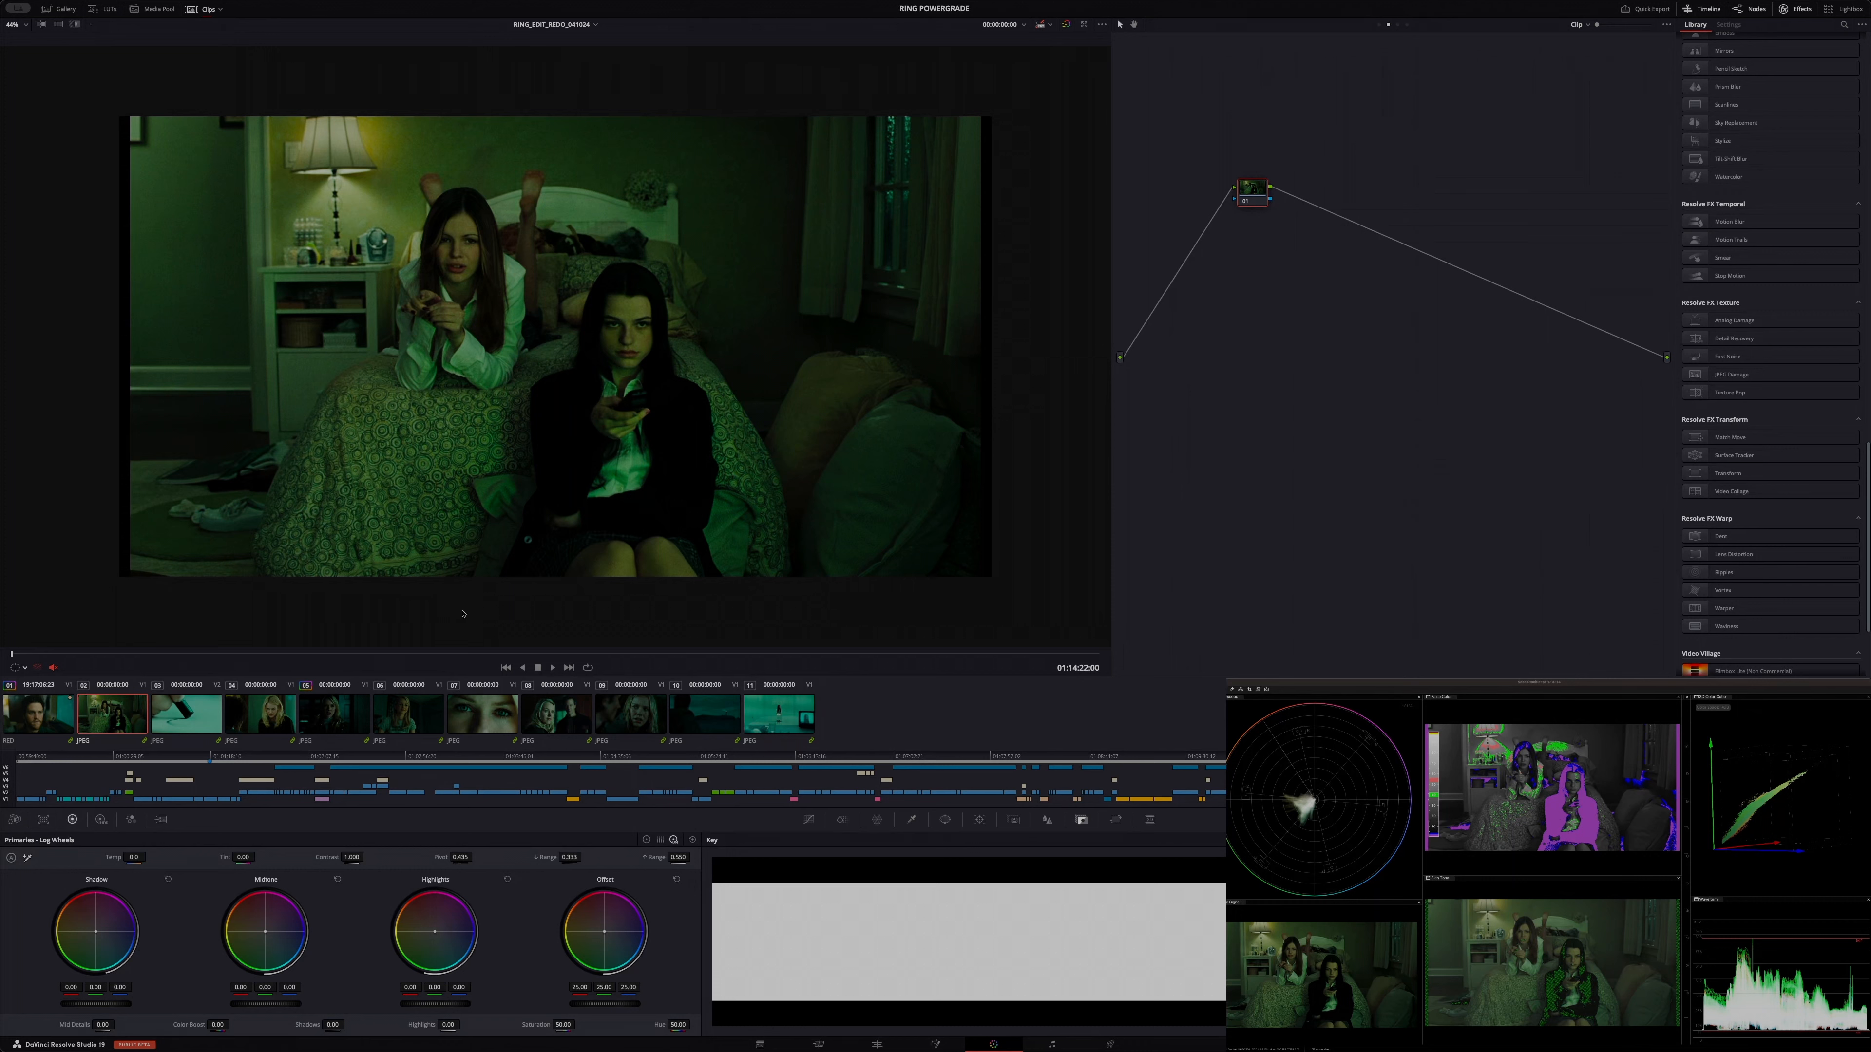
Compare the green-tinted film reference stills, from the bedroom and close-up shots to the lighthouse shot, against the scopes.
{"action": "left_click", "coordinate": [265, 719]}
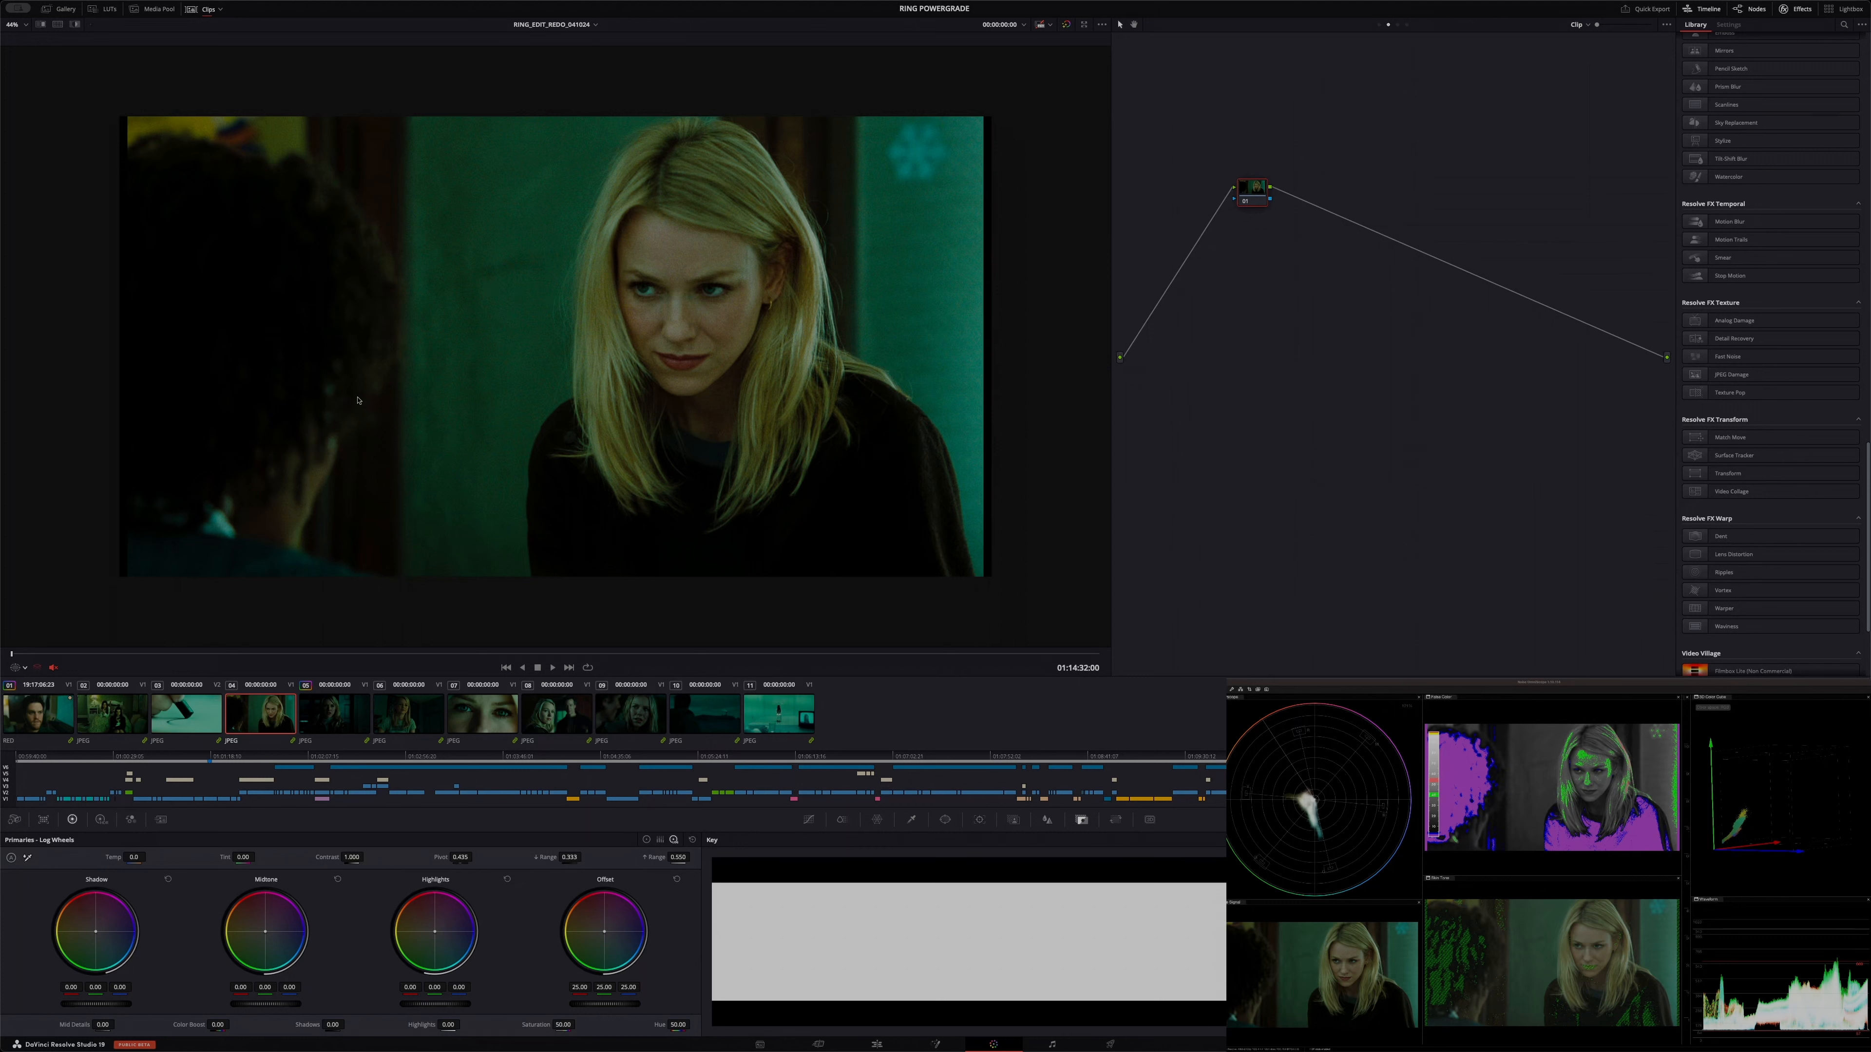
{"action": "left_click", "coordinate": [122, 713]}
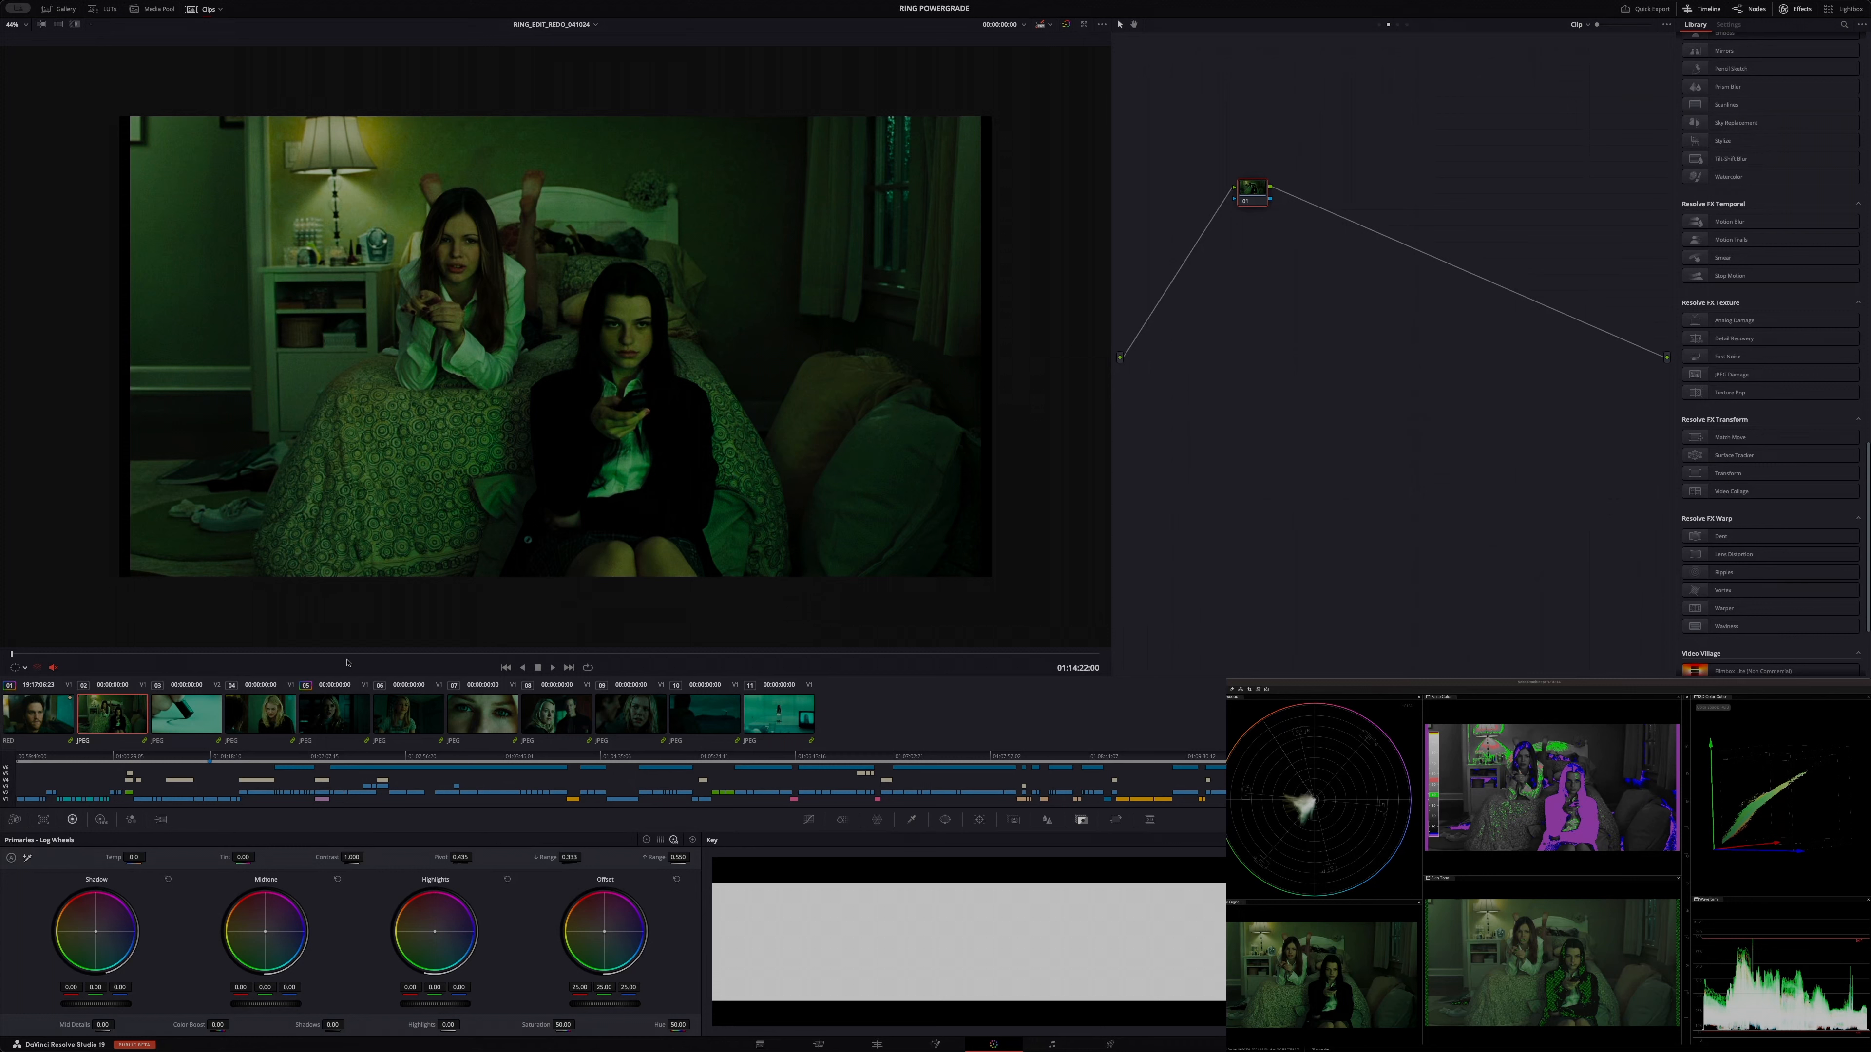
{"action": "left_click", "coordinate": [338, 715]}
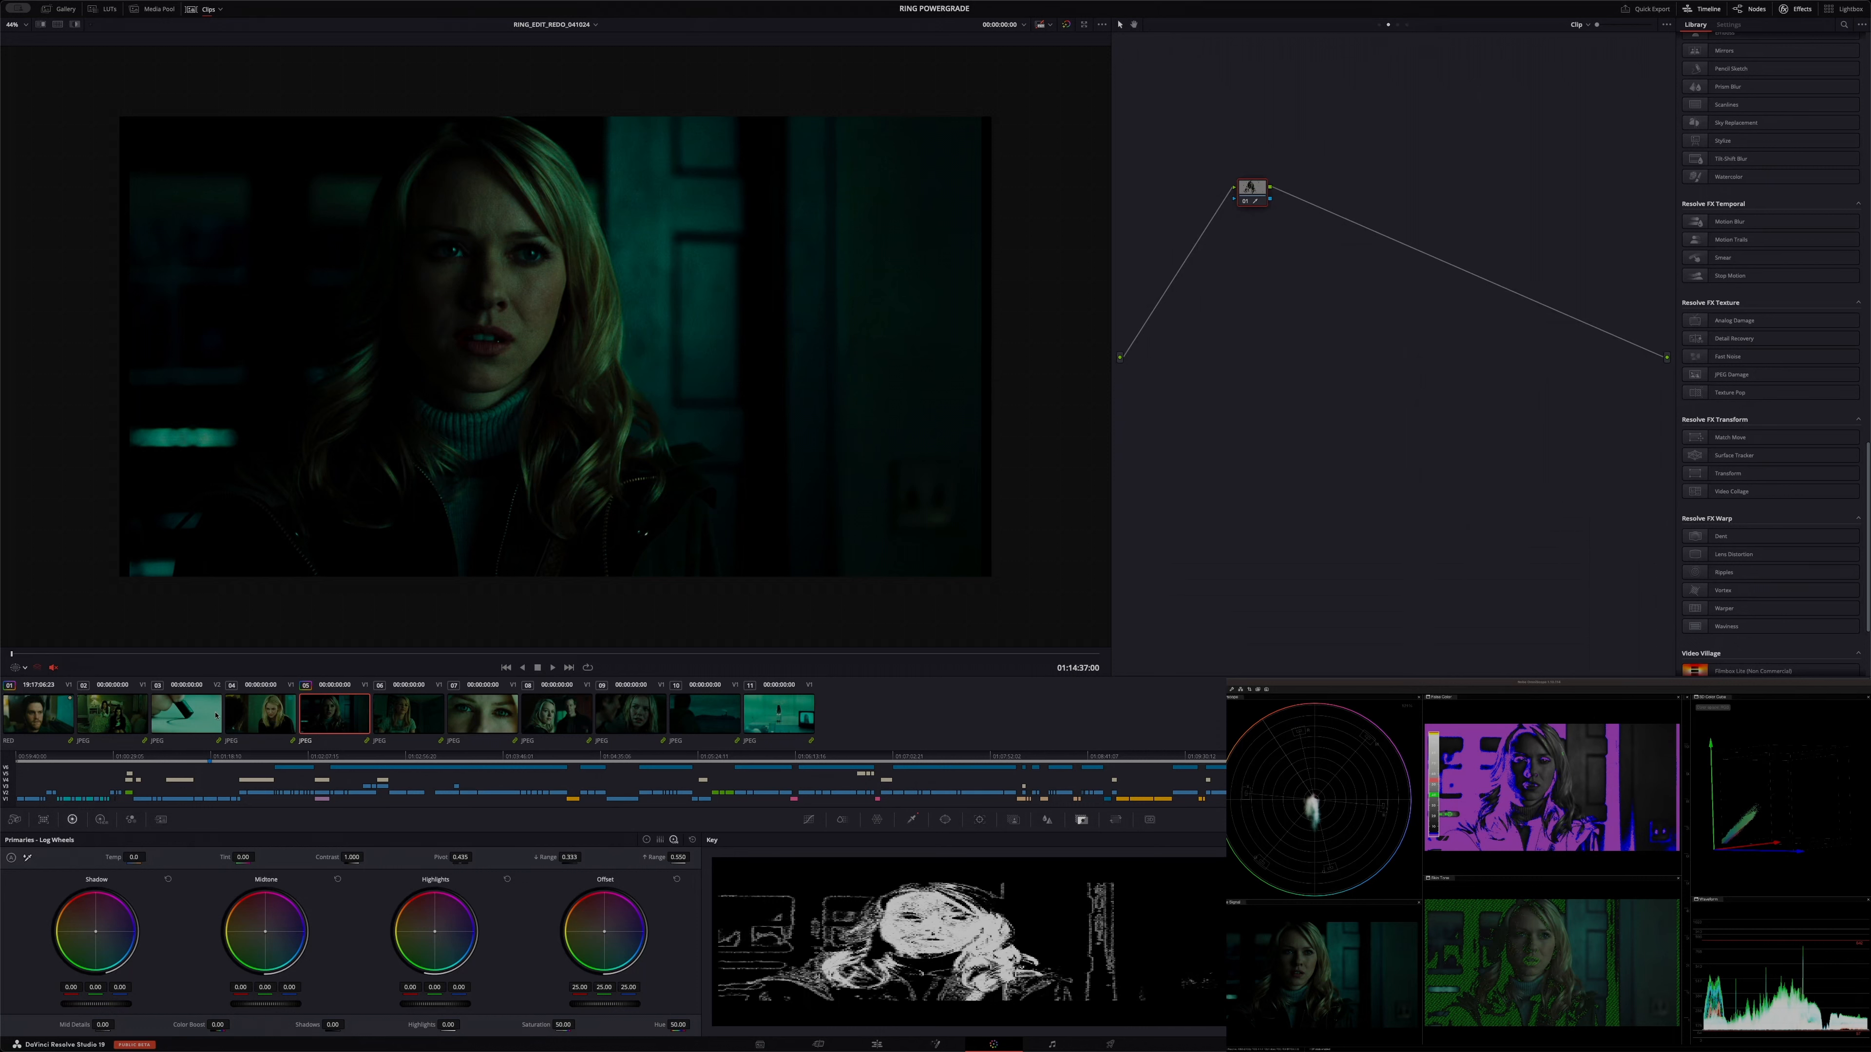
{"action": "left_click", "coordinate": [91, 715]}
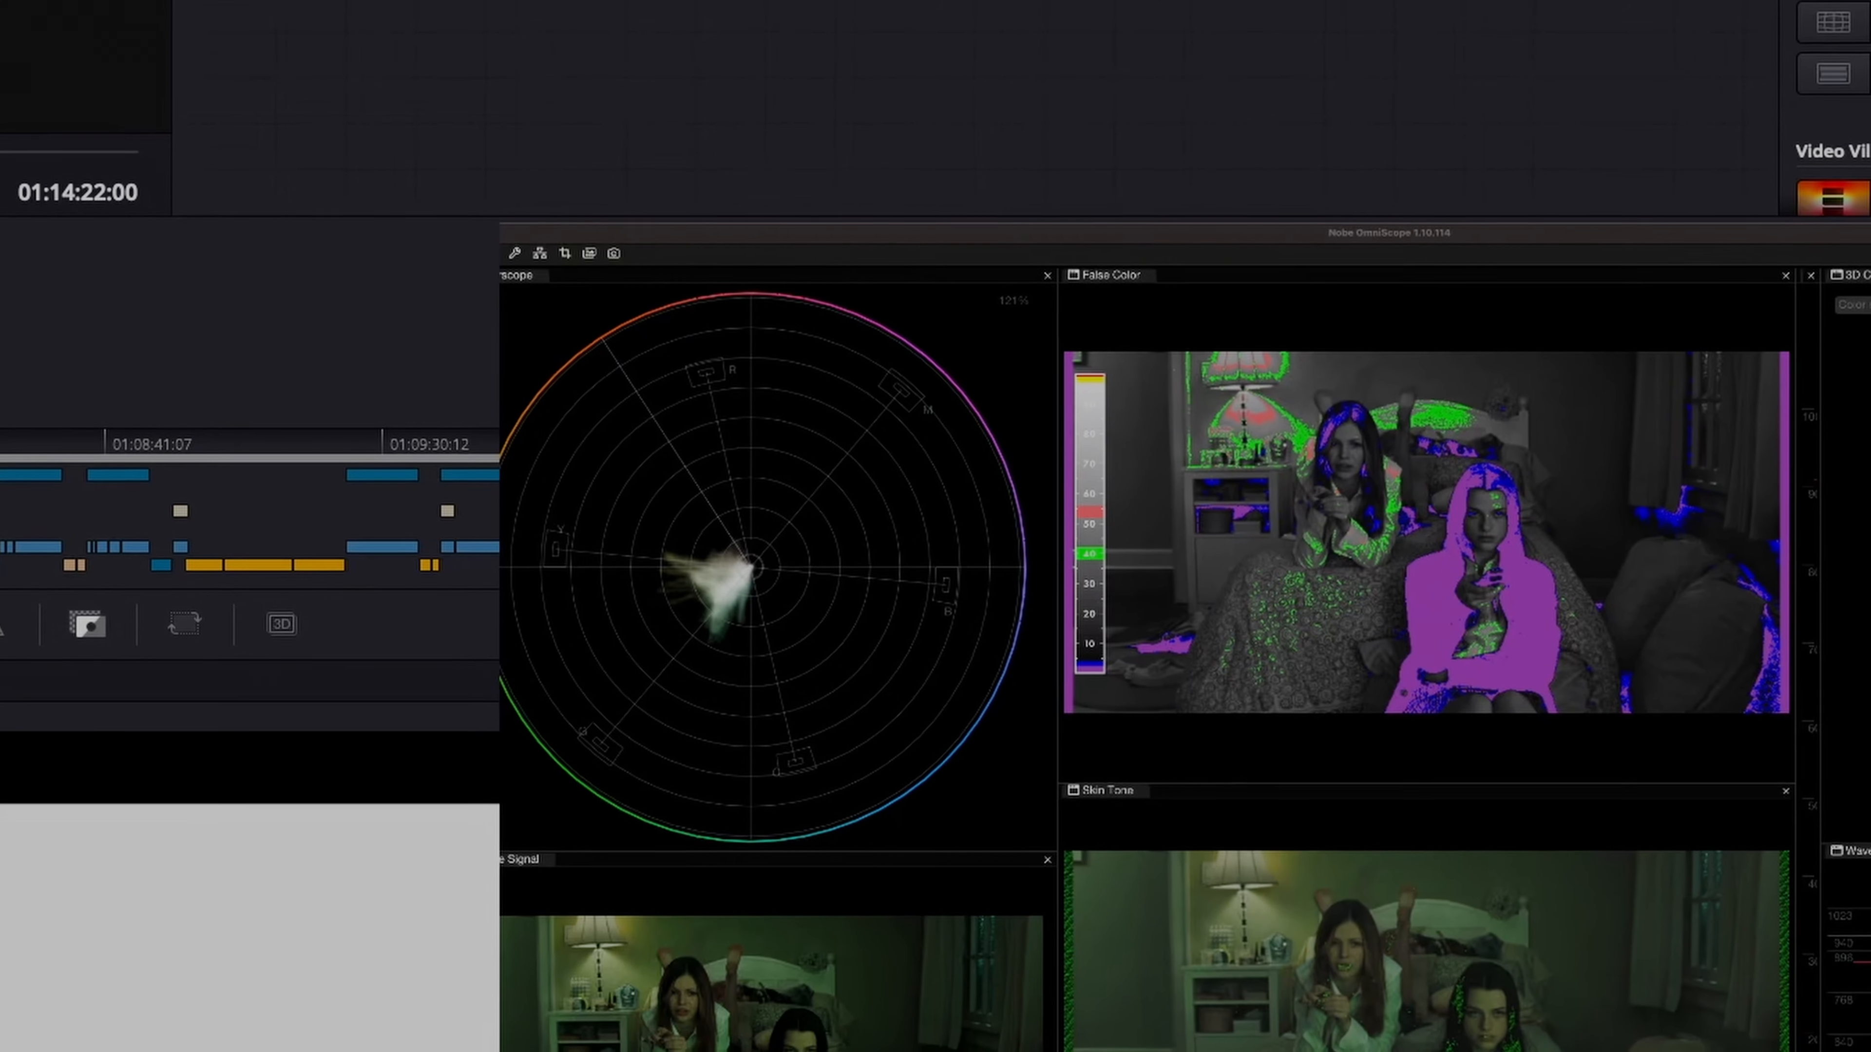
{"action": "key", "text": "Down"}
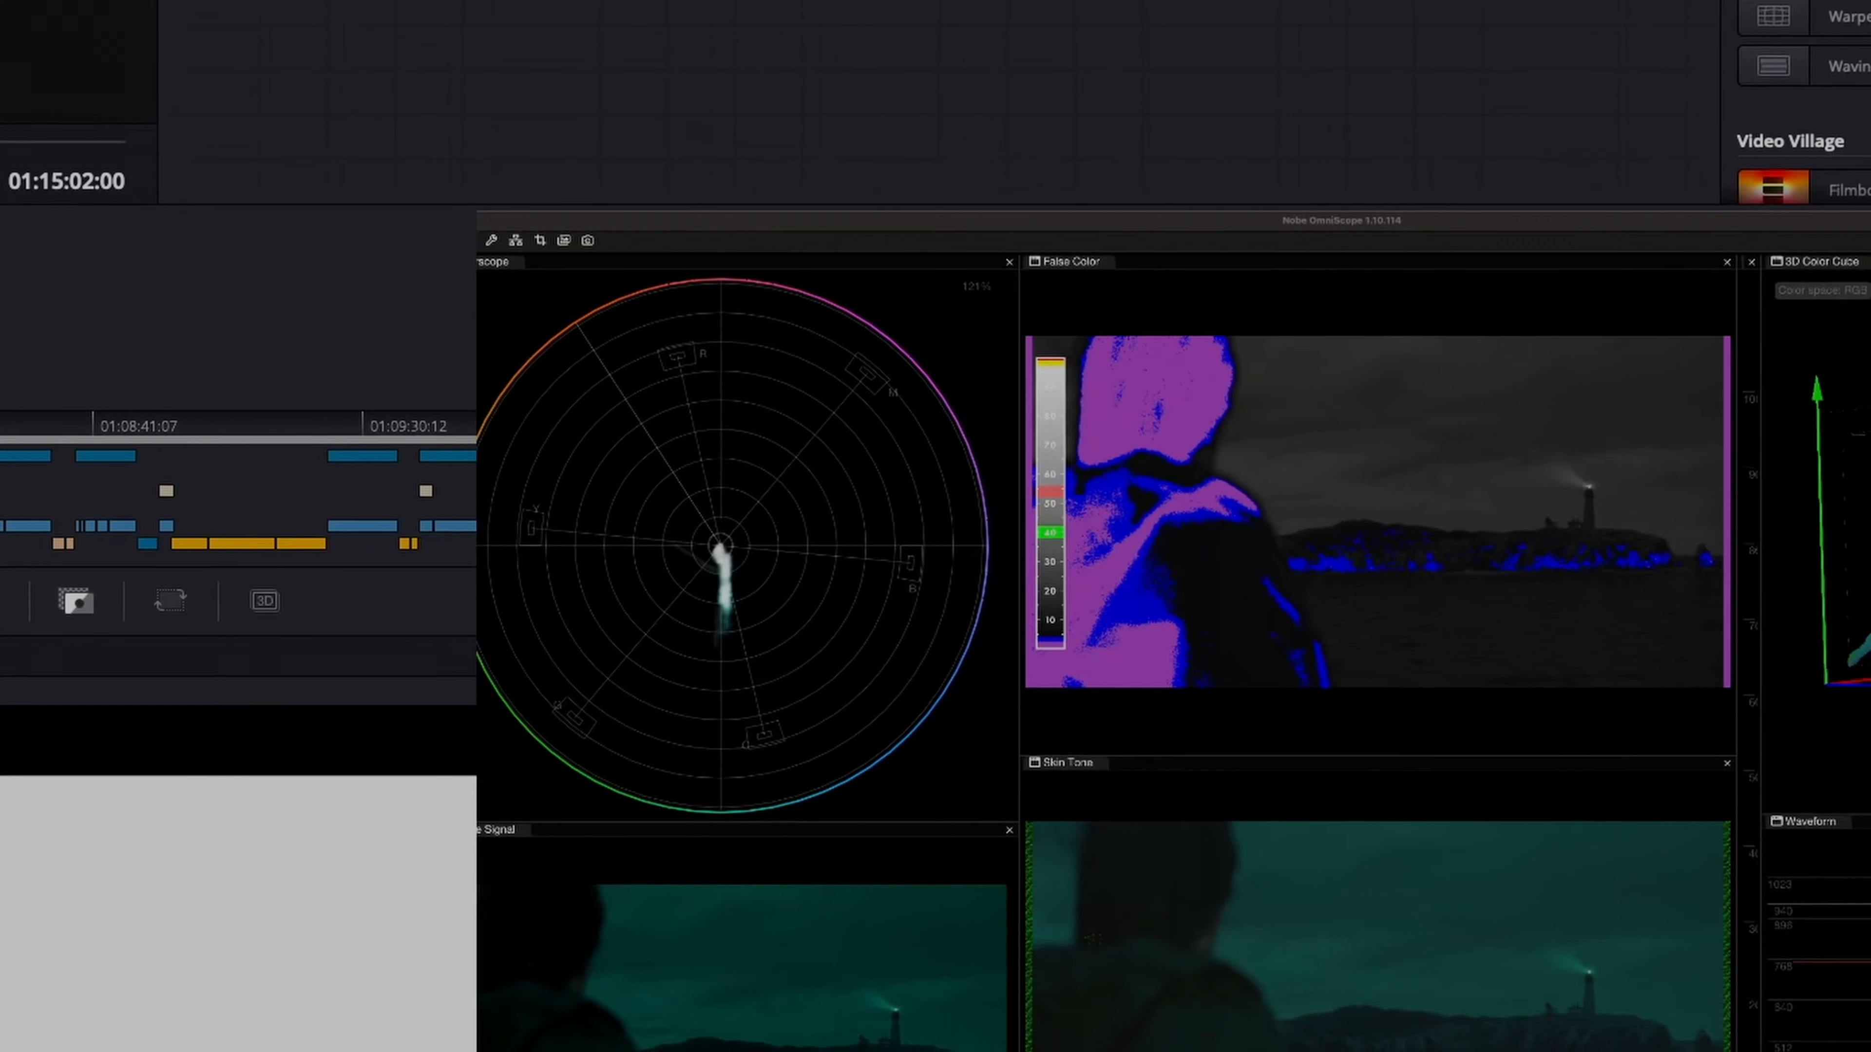
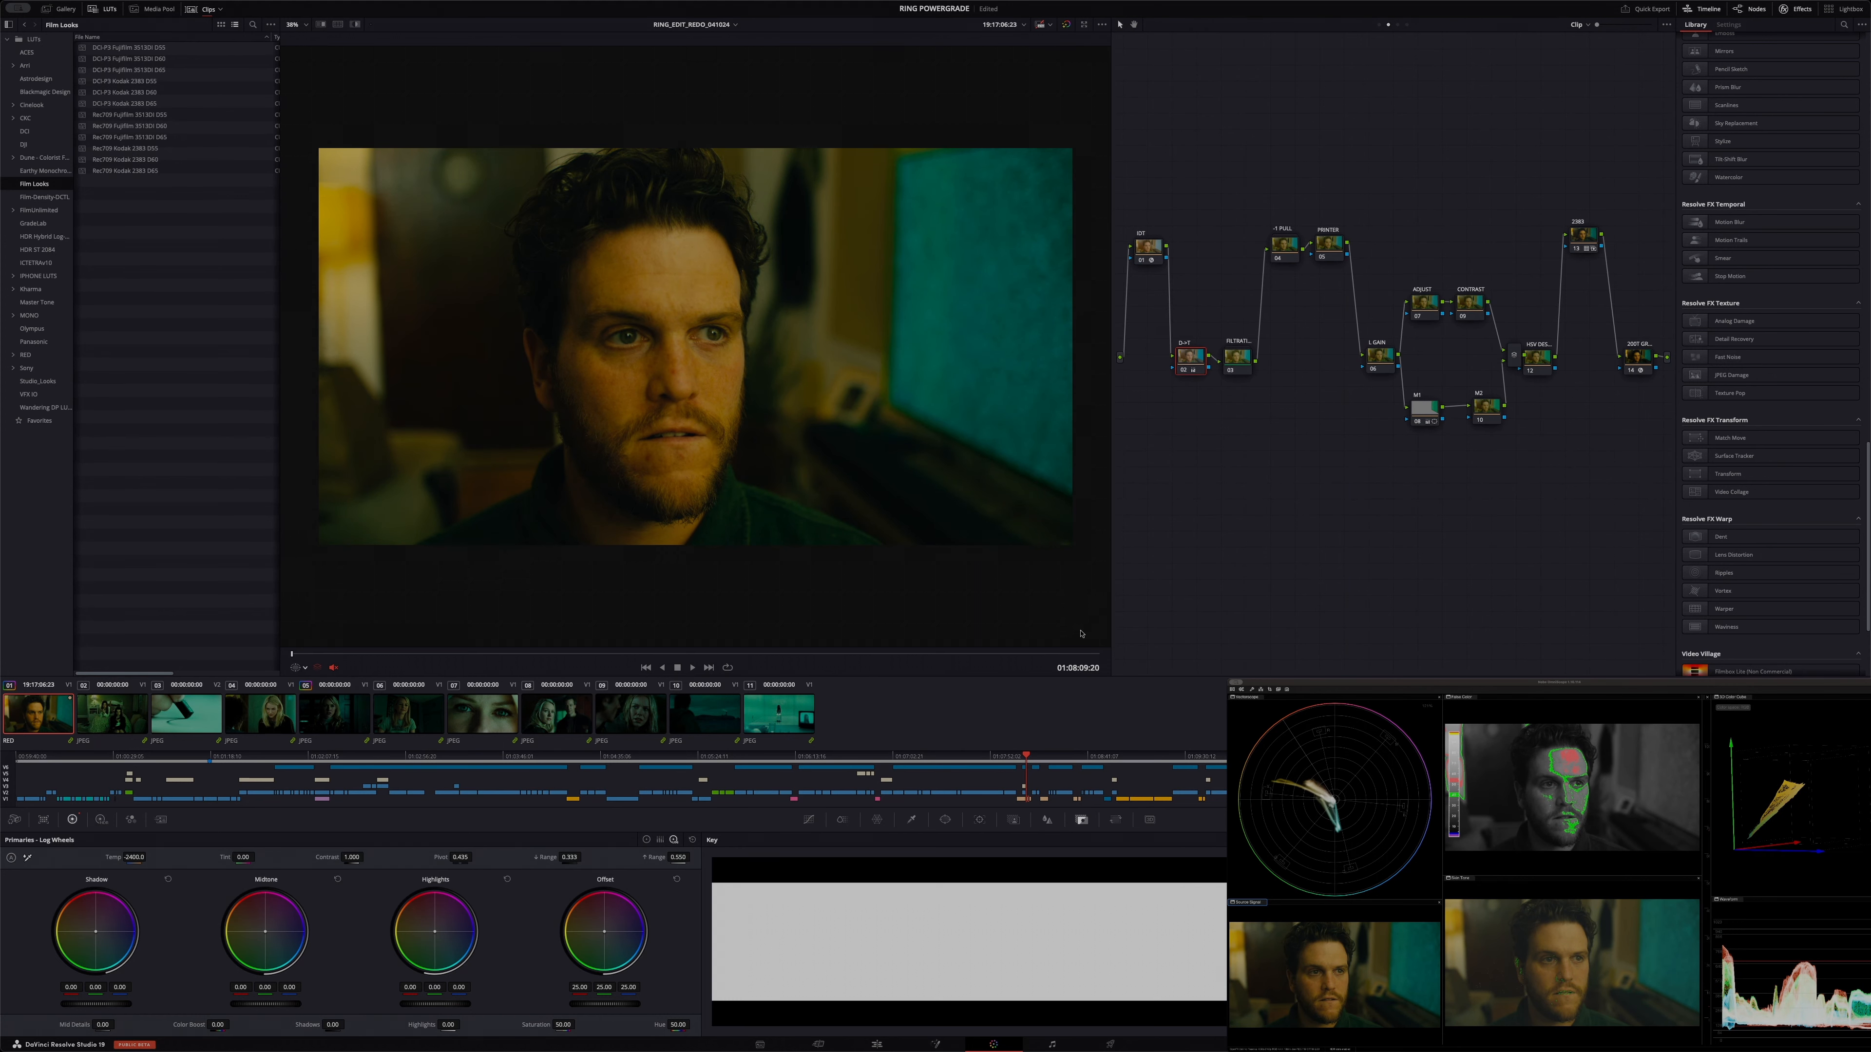
Set the clip's camera raw color temperature to 3200 and disable the second node, between IDT and FILTRATION.
{"action": "left_click", "coordinate": [14, 819]}
{"action": "left_click_drag", "start_coordinate": [674, 862], "coordinate": [672, 861]}
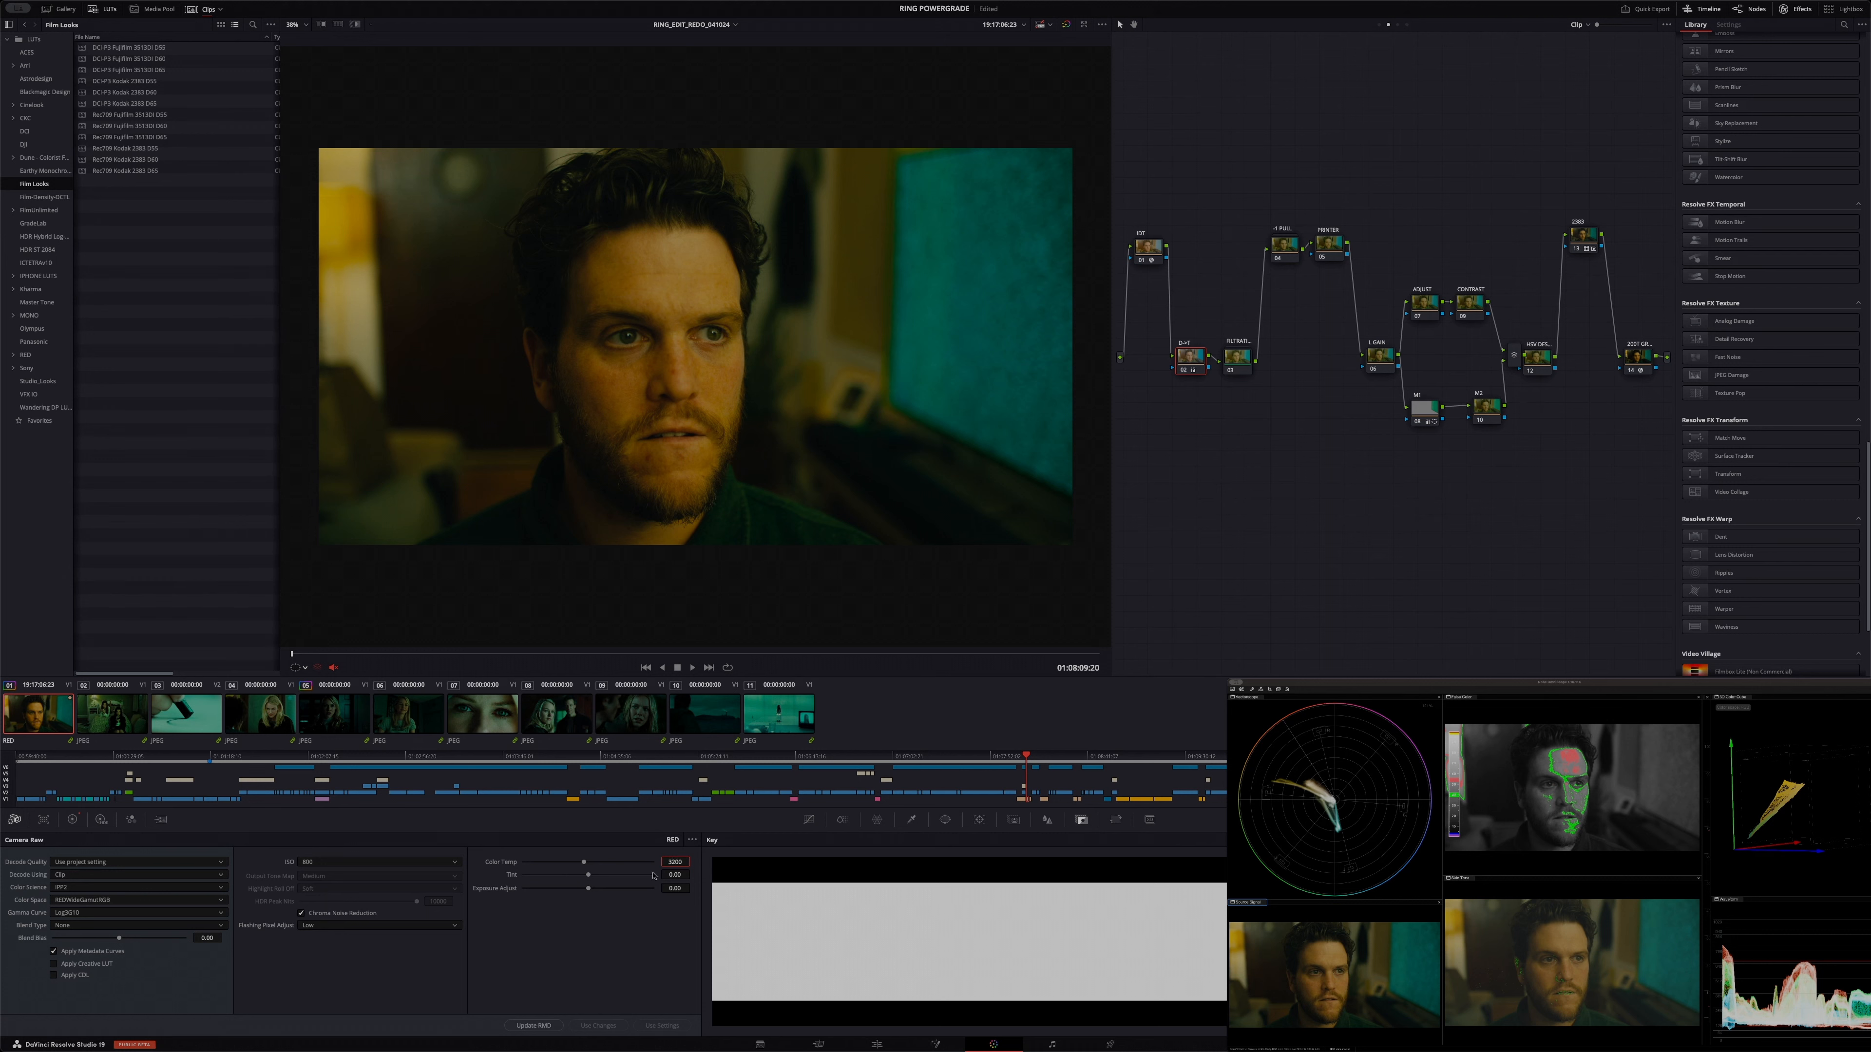
{"action": "key", "text": "Return"}
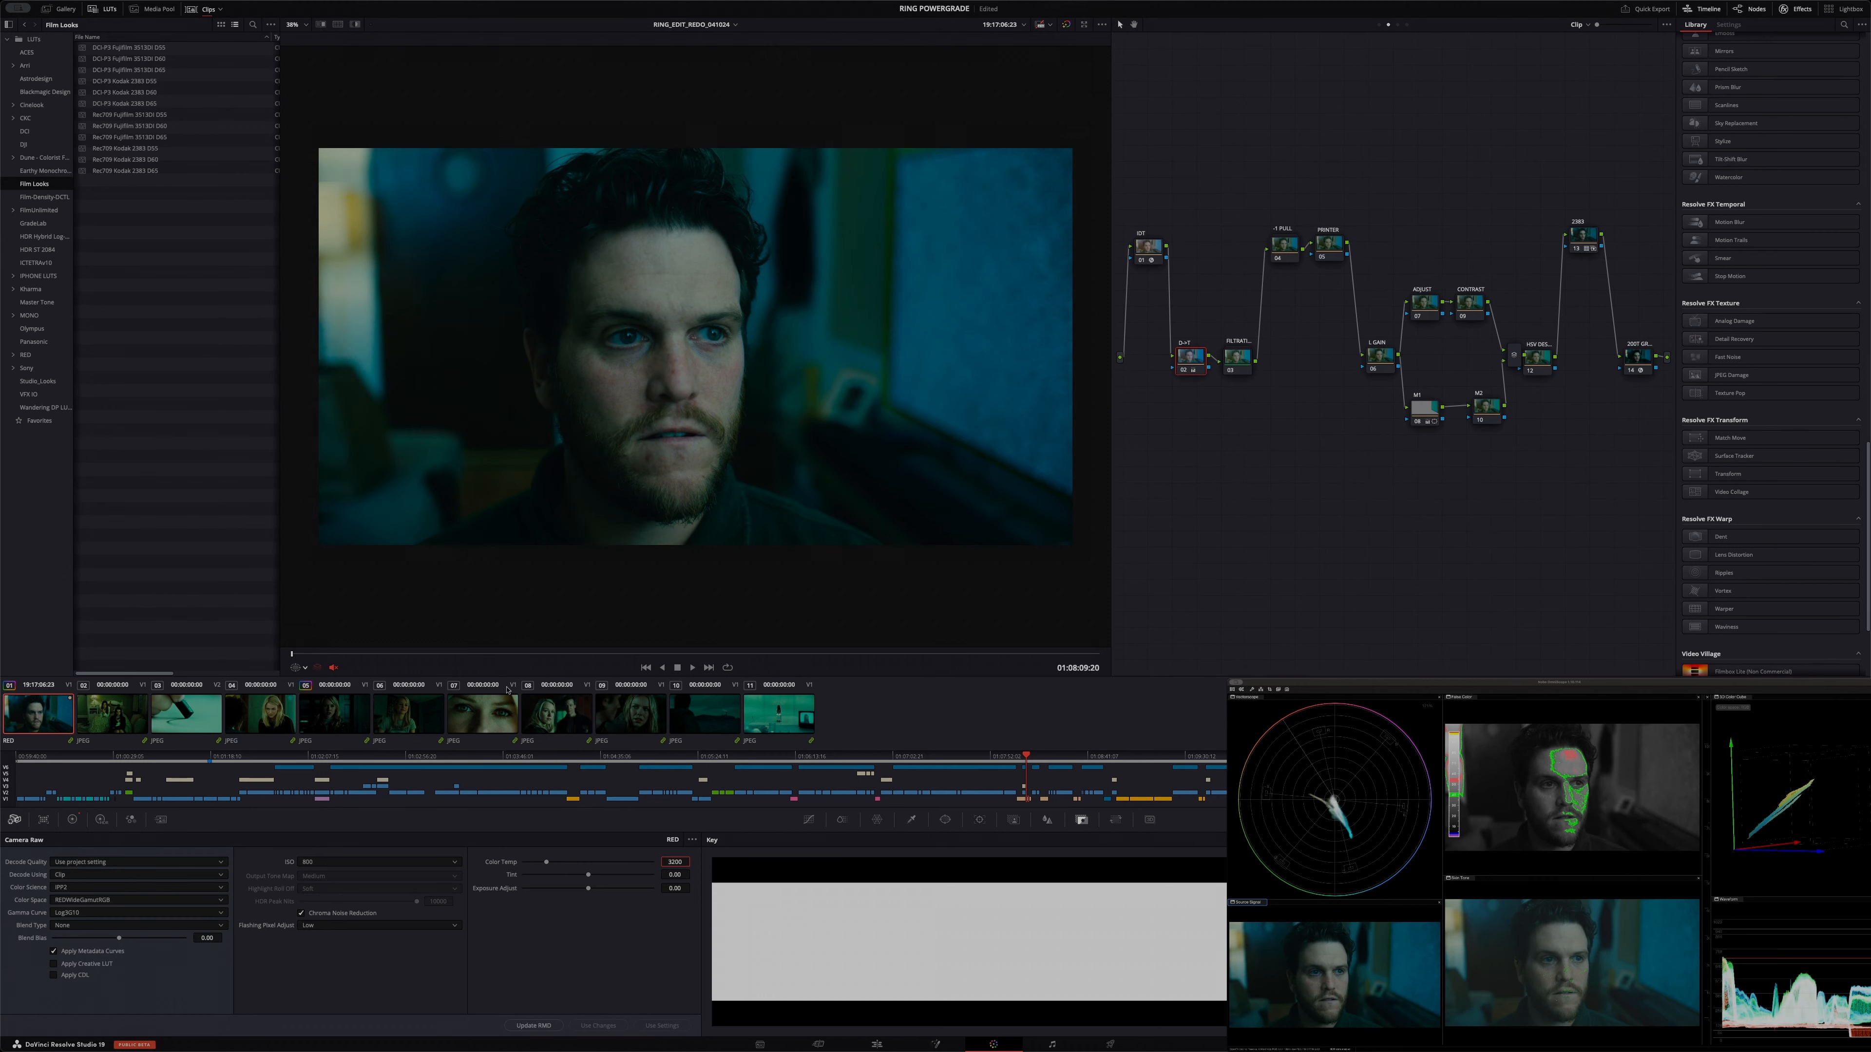
{"action": "key", "text": "ctrl+d"}
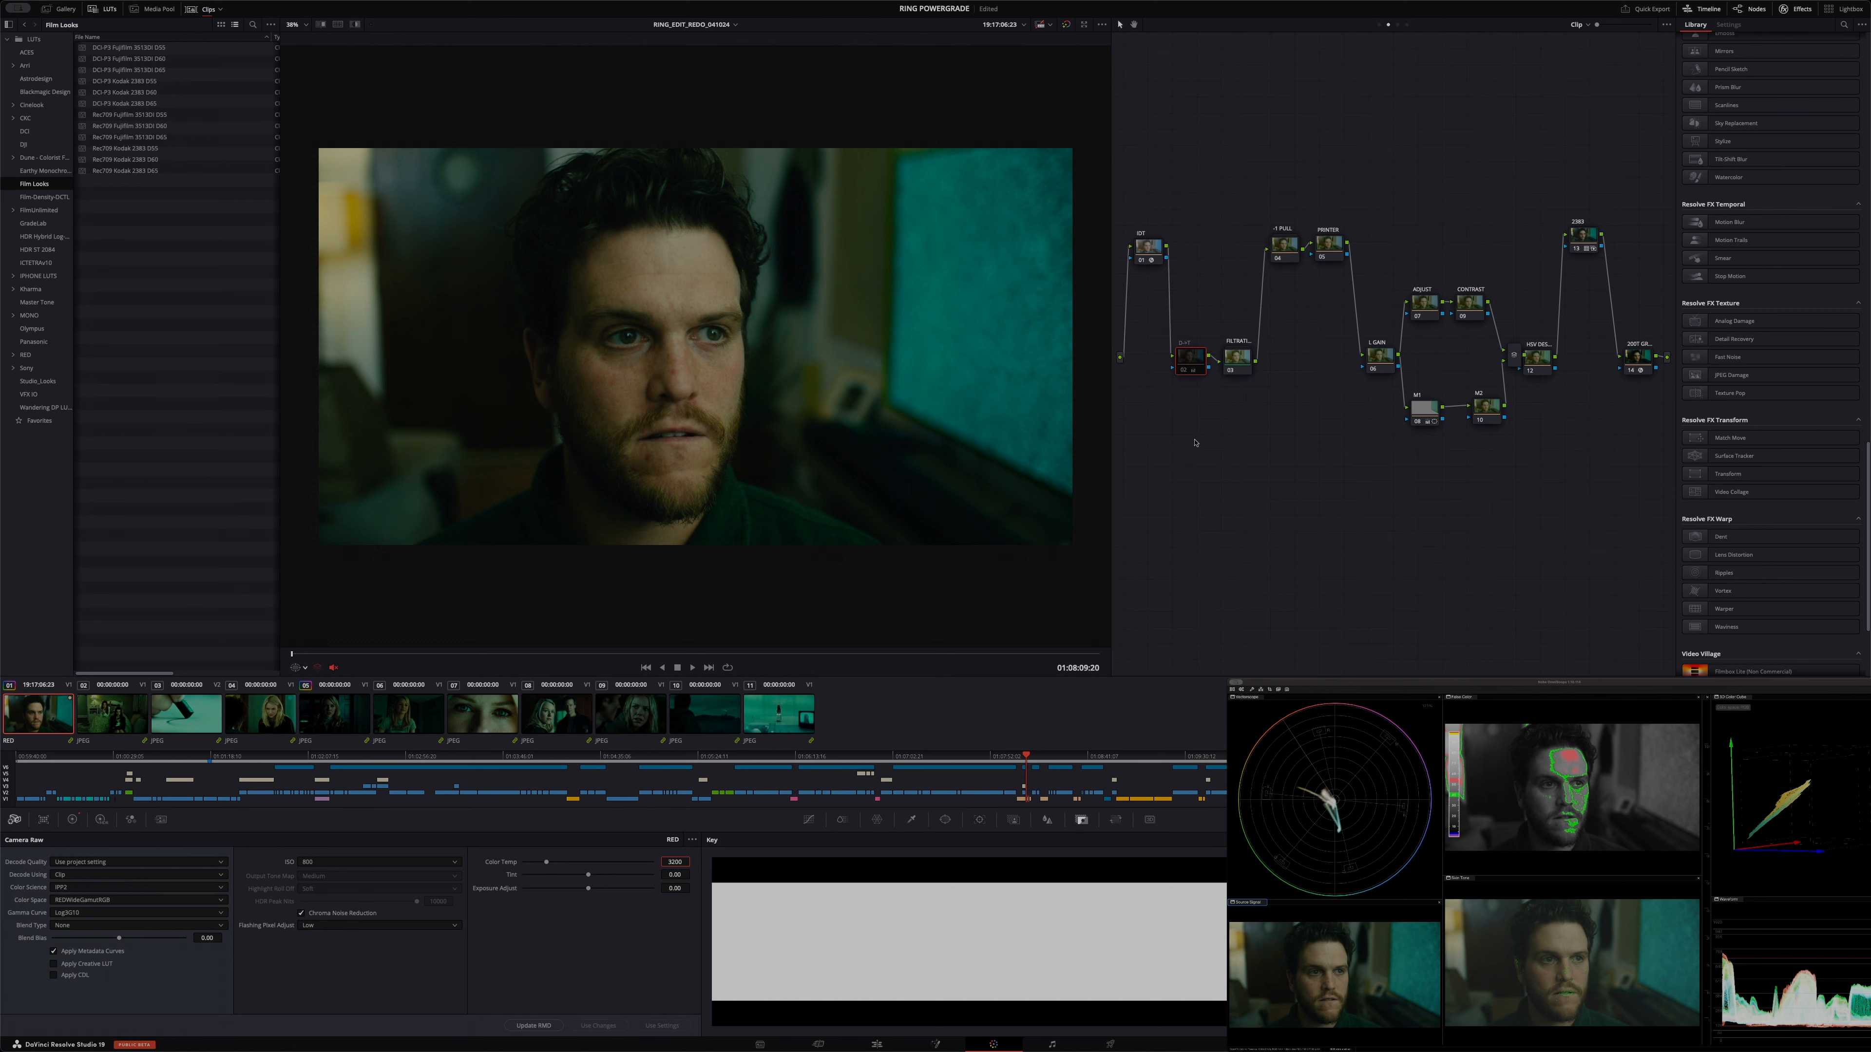
Open the FILTRATION compound node and enable only its first filter node, 81EF.
{"action": "left_click", "coordinate": [1241, 363]}
{"action": "right_click", "coordinate": [1241, 361]}
{"action": "left_click", "coordinate": [1257, 377]}
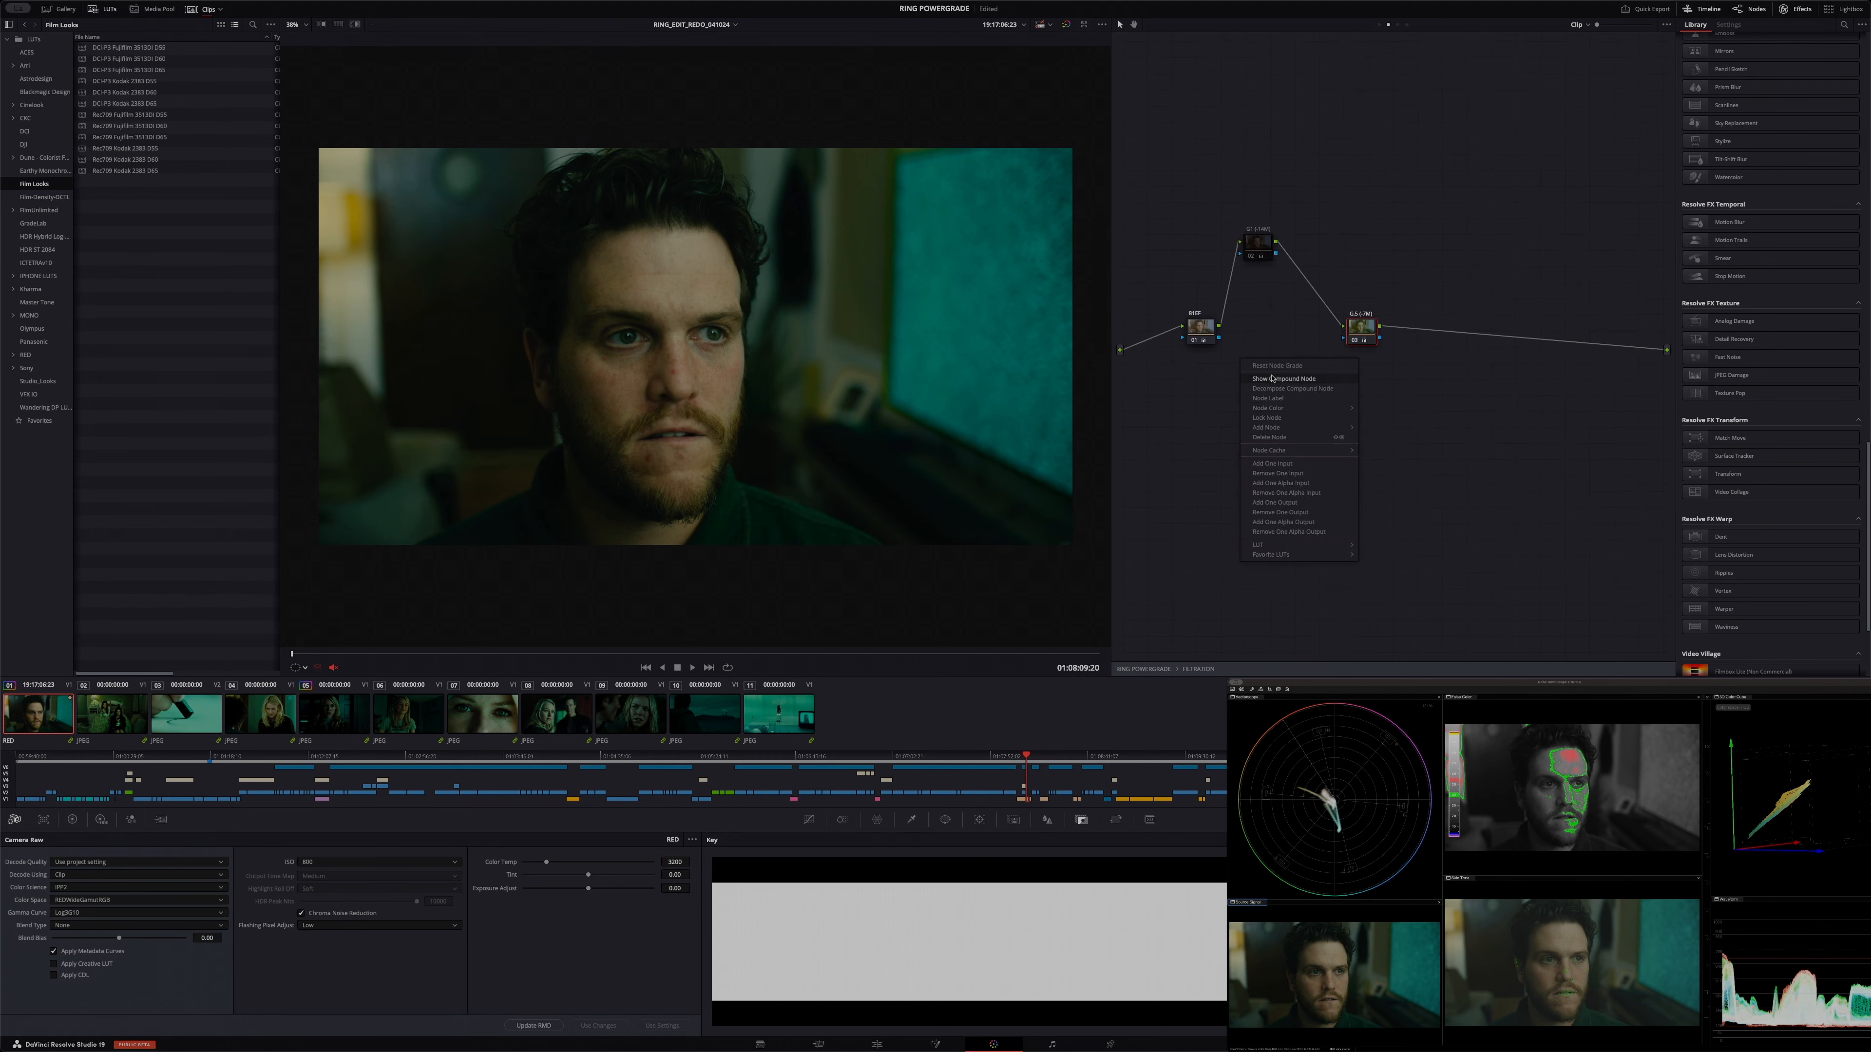
{"action": "left_click_drag", "start_coordinate": [1268, 258], "coordinate": [1286, 259]}
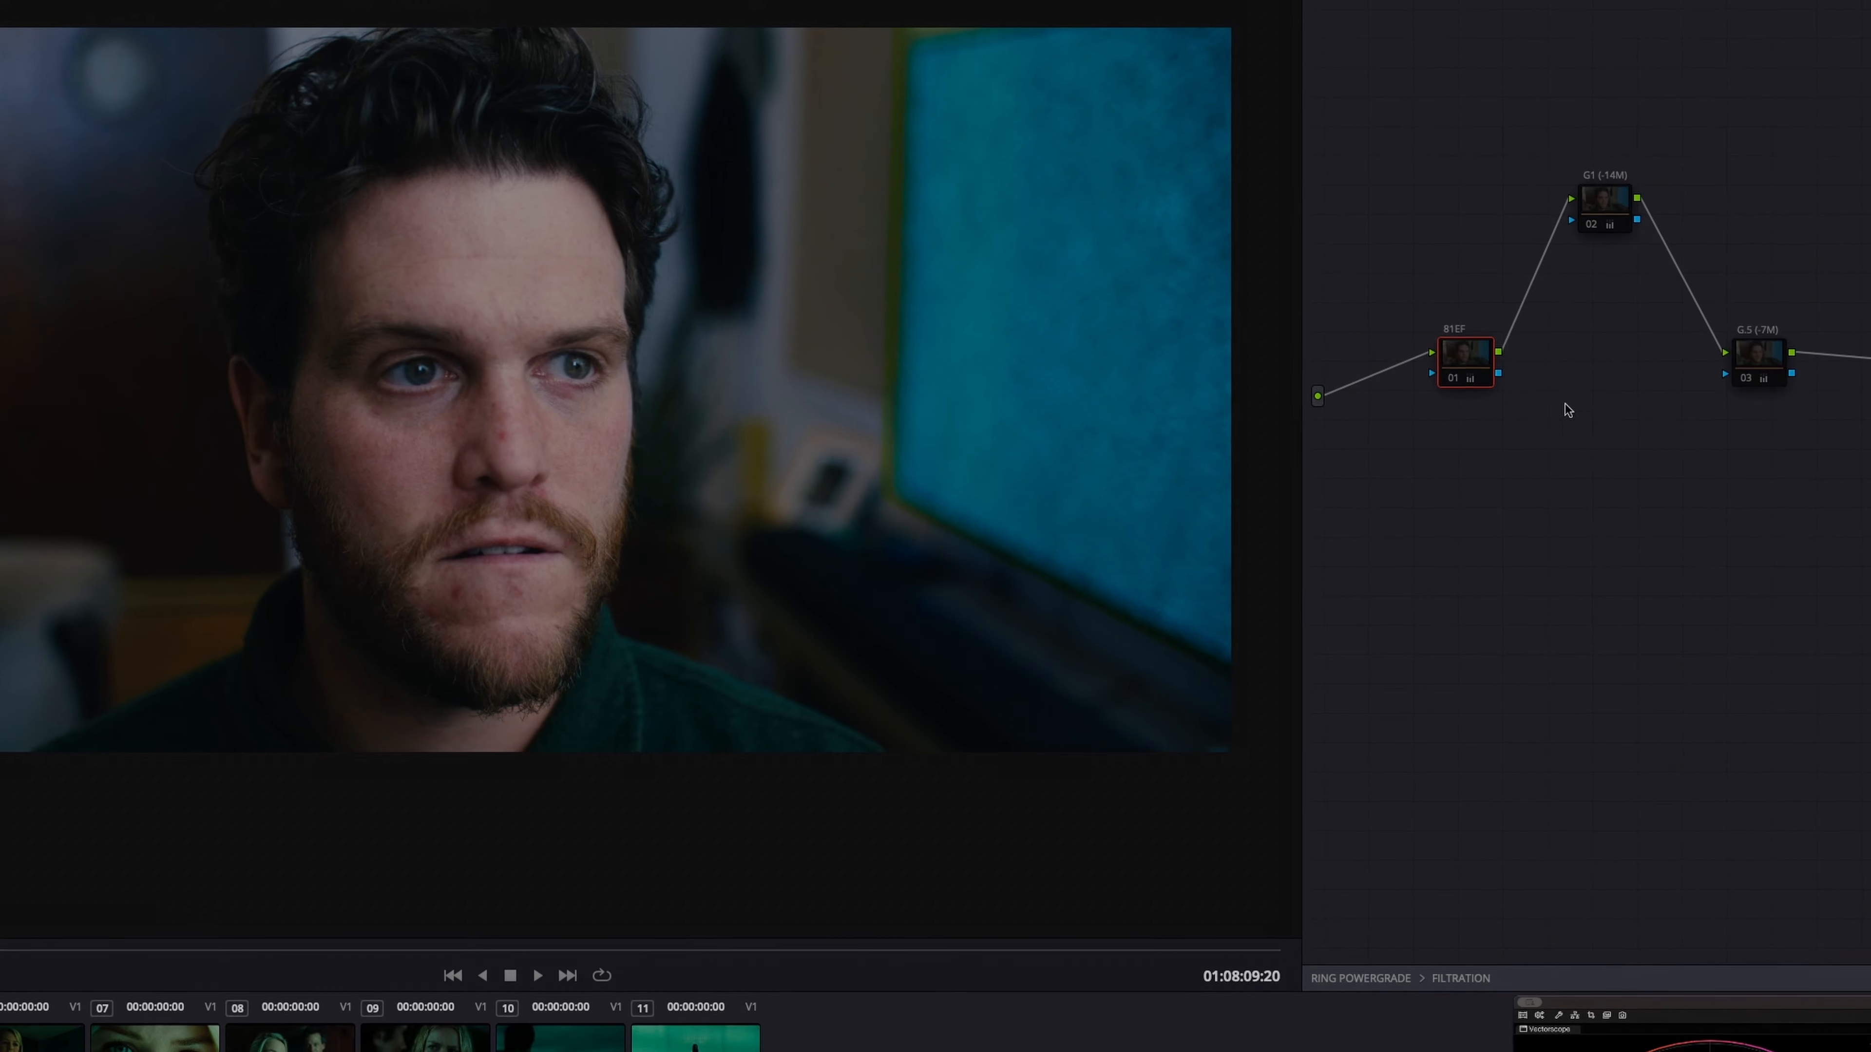
{"action": "mouse_move", "coordinate": [1476, 357]}
{"action": "left_mouse_down"}
{"action": "mouse_move", "coordinate": [1452, 296]}
{"action": "mouse_move", "coordinate": [1466, 344]}
{"action": "left_mouse_up"}
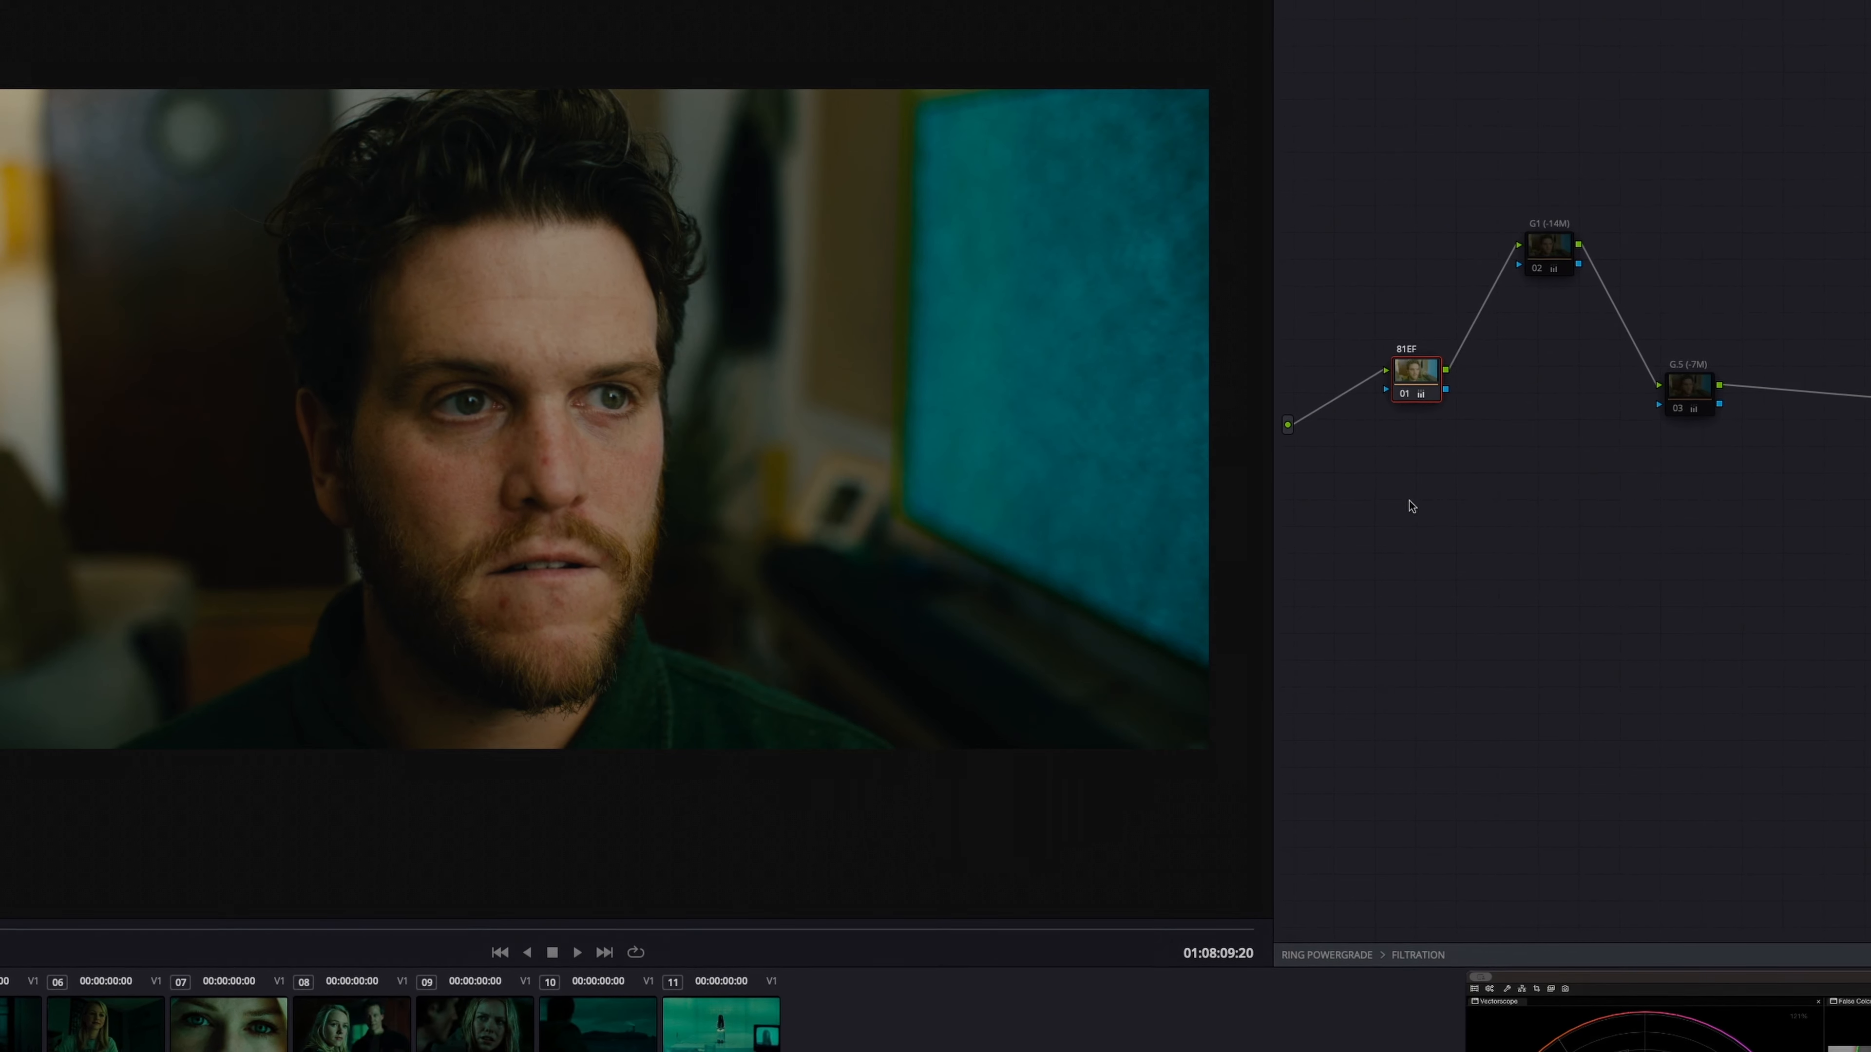
Preview the G1 (-14M) green filter node by enabling it, and disable it again.
{"action": "mouse_move", "coordinate": [1697, 400]}
{"action": "left_mouse_down"}
{"action": "mouse_move", "coordinate": [1674, 352]}
{"action": "mouse_move", "coordinate": [1694, 374]}
{"action": "left_mouse_up"}
{"action": "left_click", "coordinate": [1548, 244]}
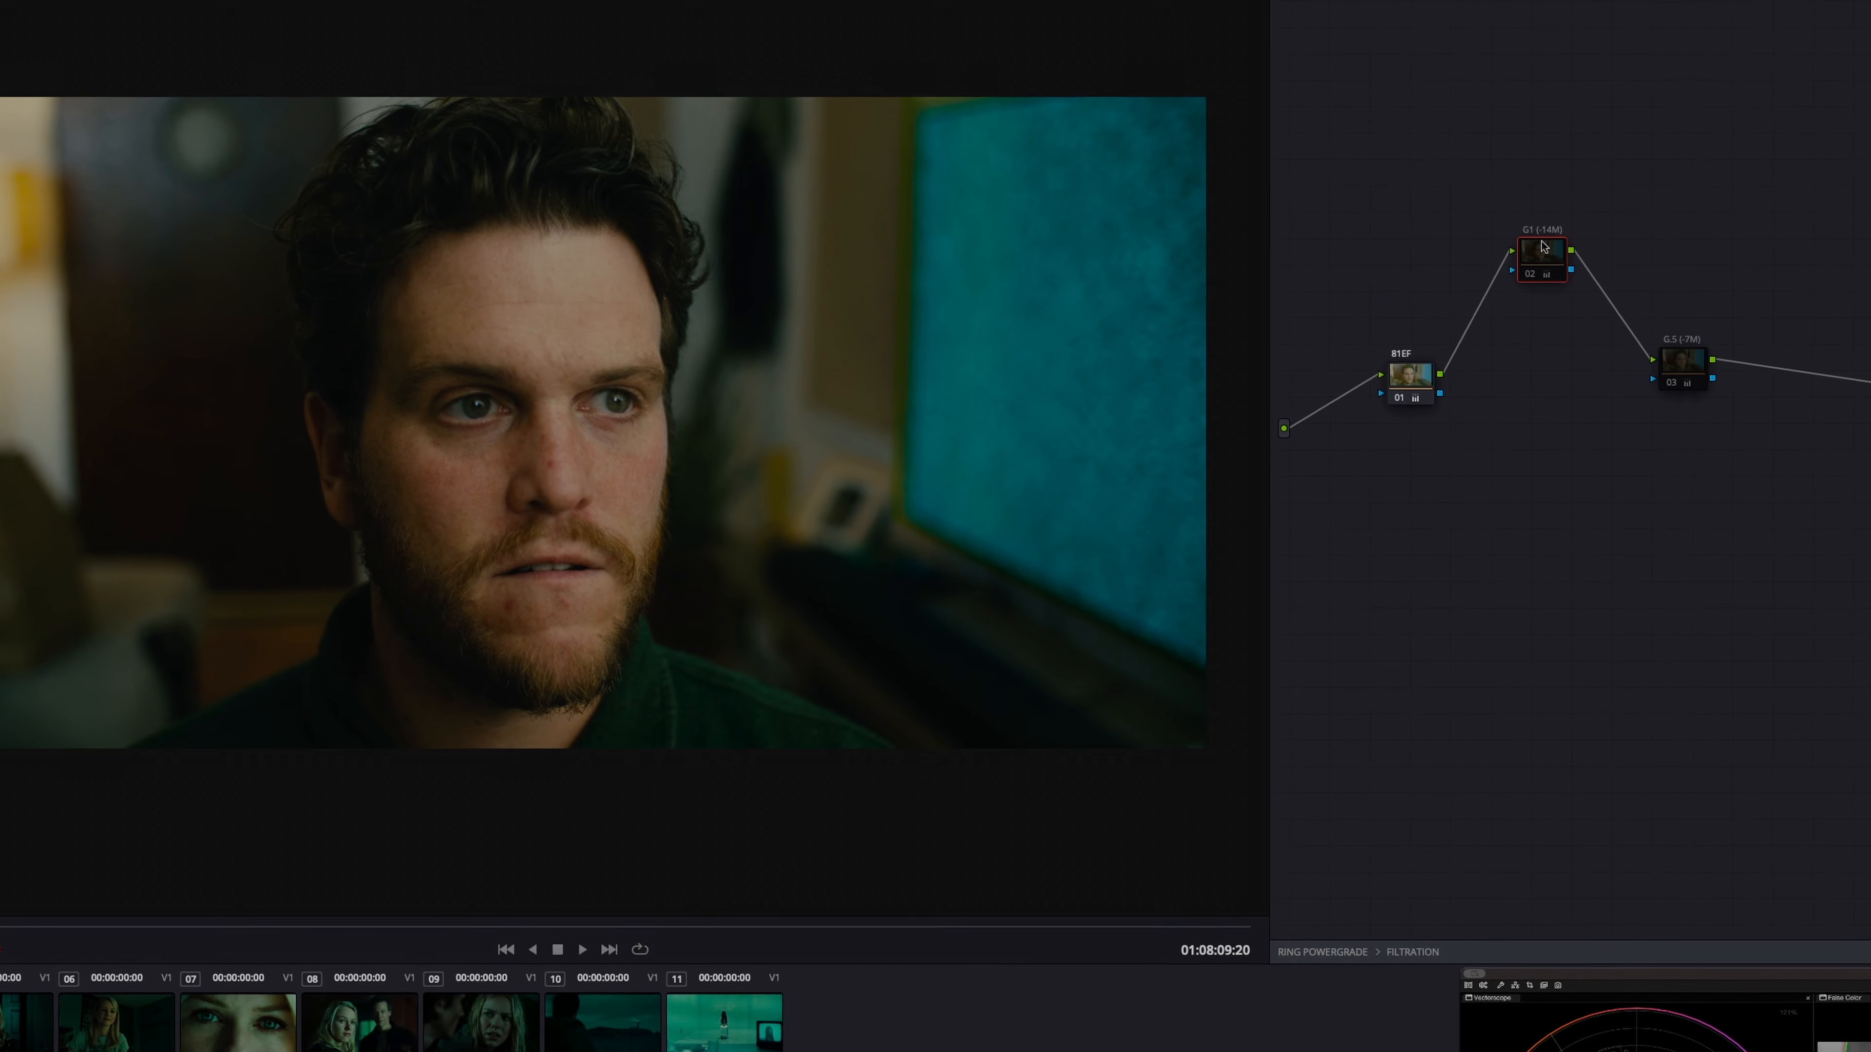
{"action": "key", "text": "super+d"}
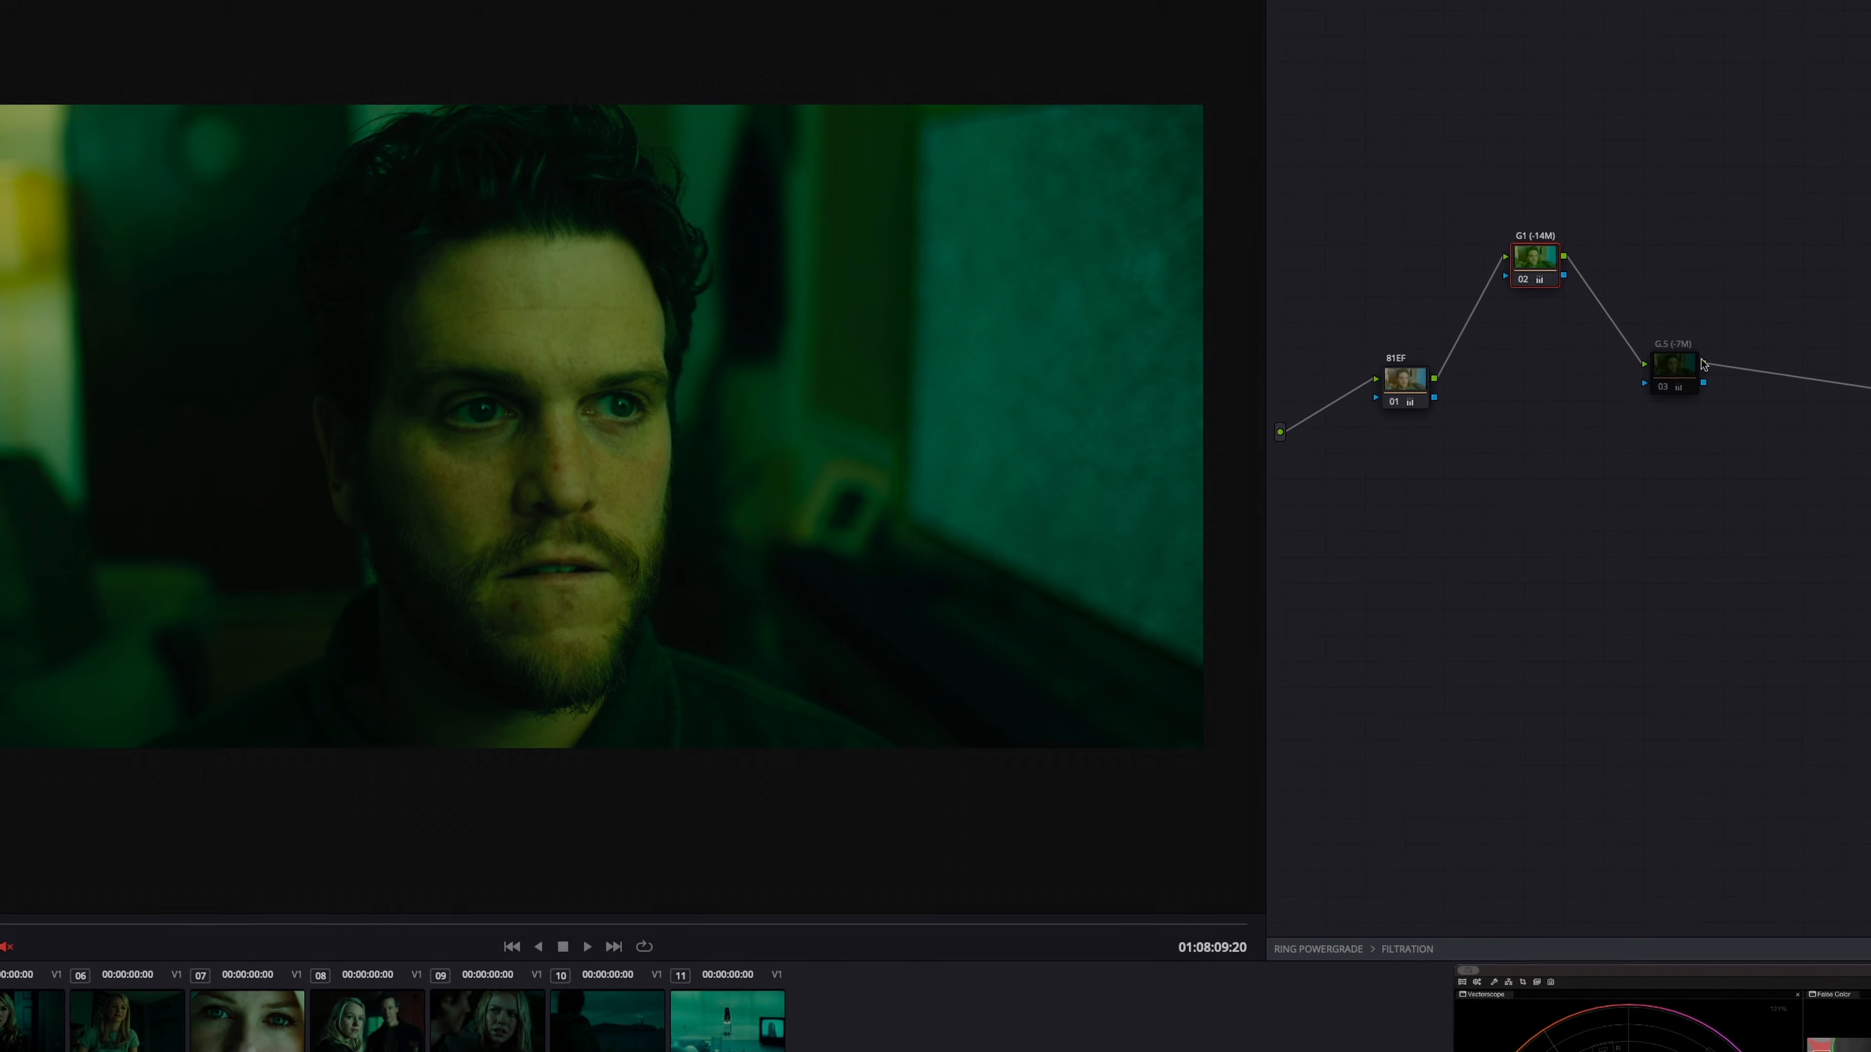
{"action": "left_click_drag", "start_coordinate": [1545, 263], "coordinate": [1491, 271]}
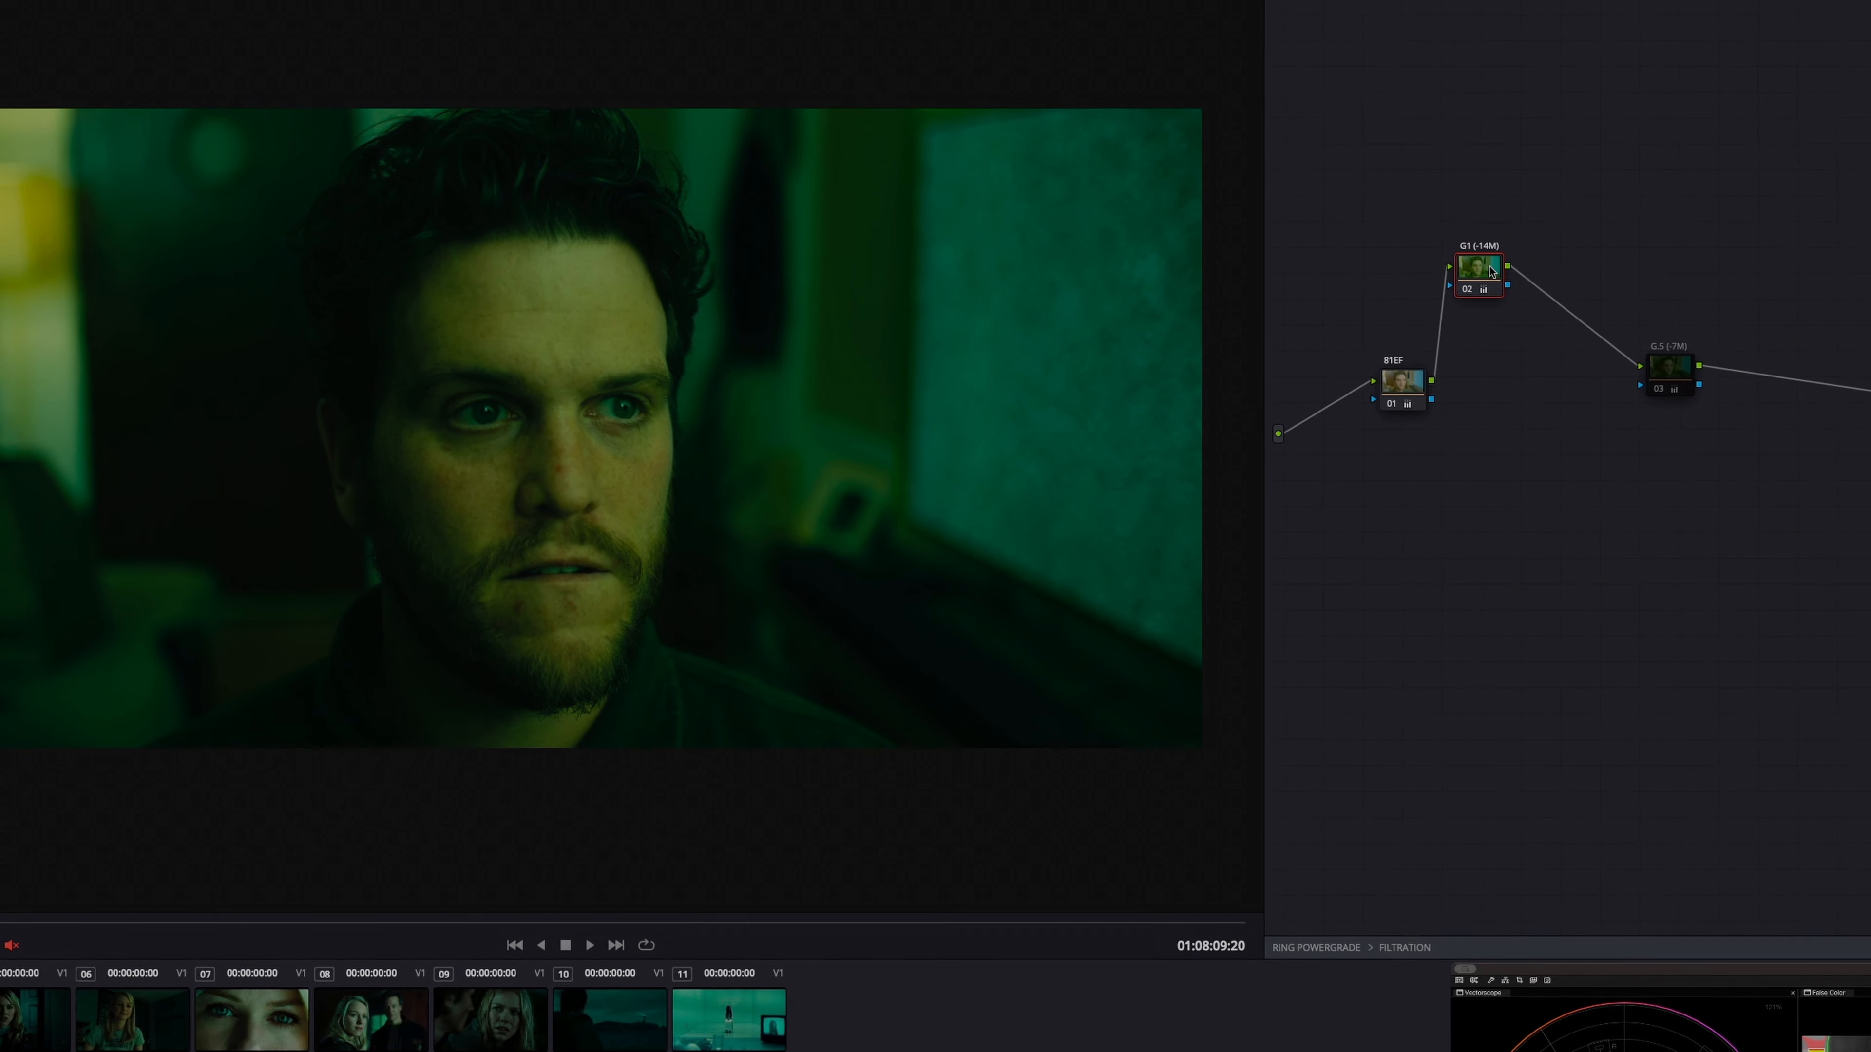
{"action": "key", "text": "super+d"}
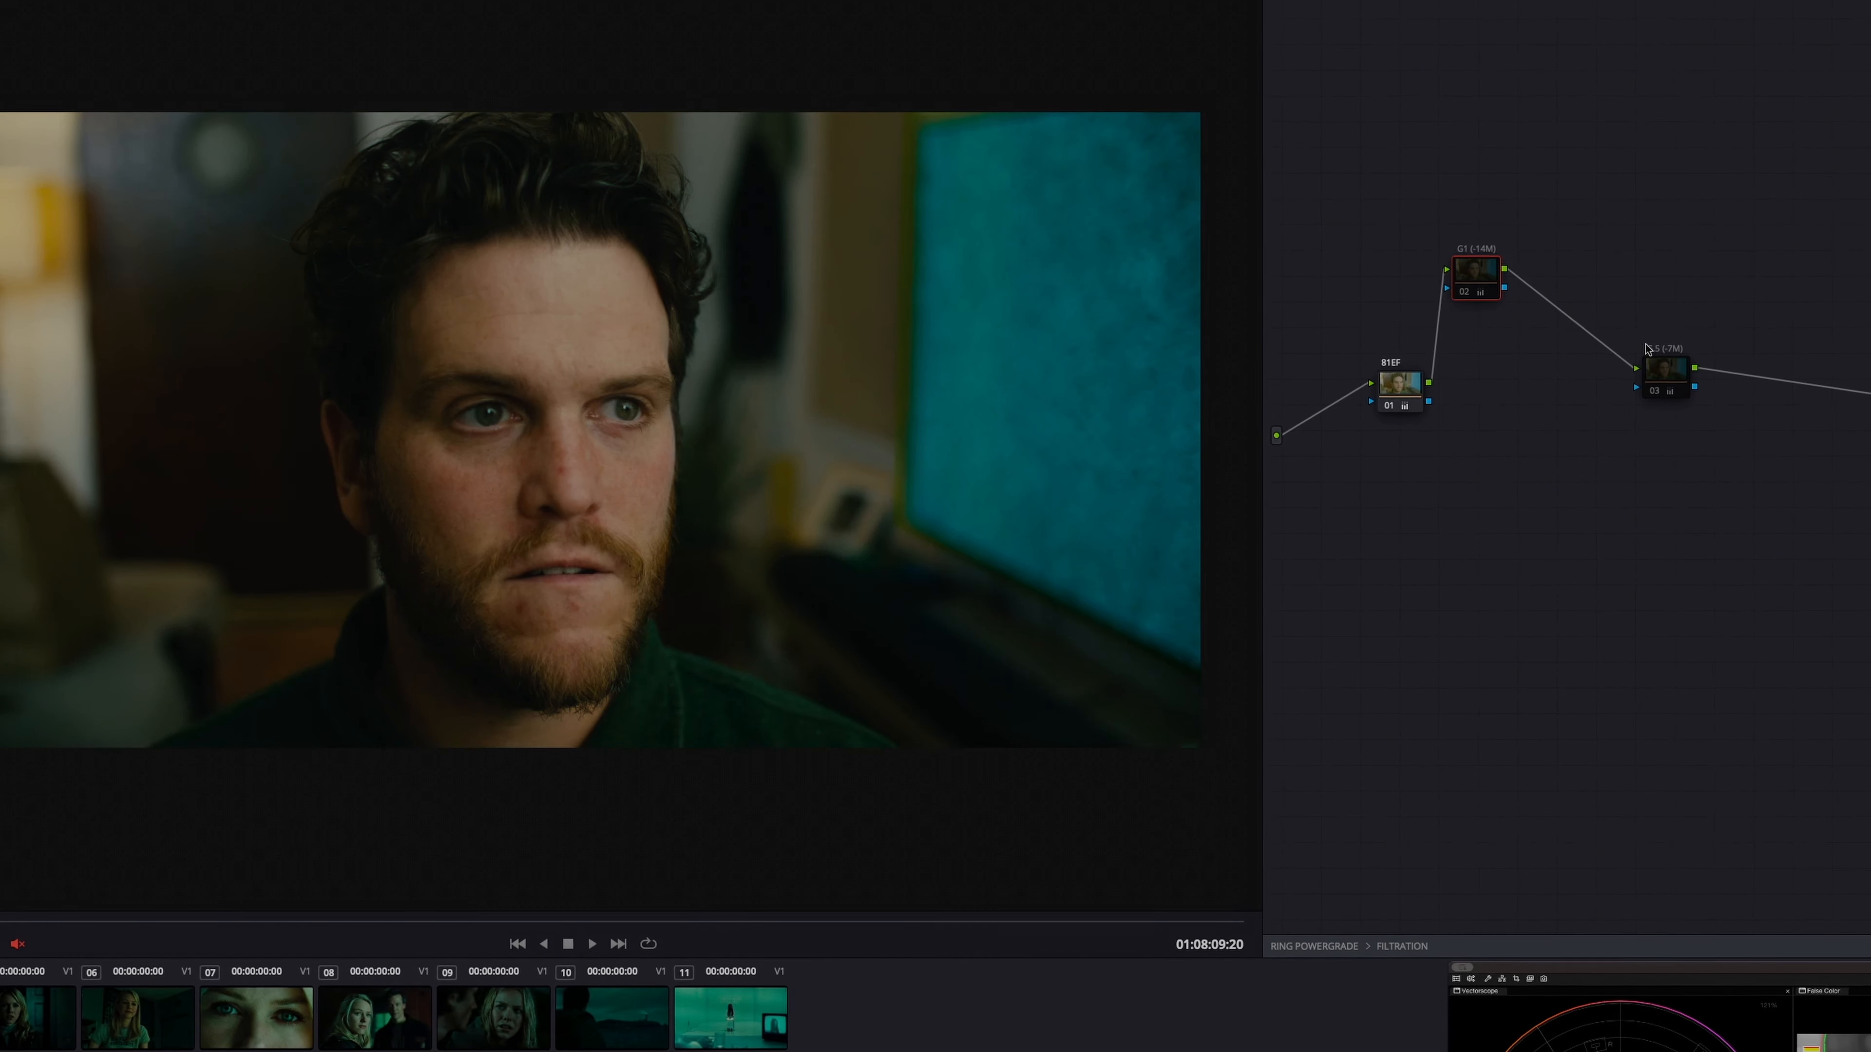
Place the G.5 (-7M) node closer to G1, enable it, and return to the main node graph.
{"action": "left_click_drag", "start_coordinate": [1664, 367], "coordinate": [1579, 374]}
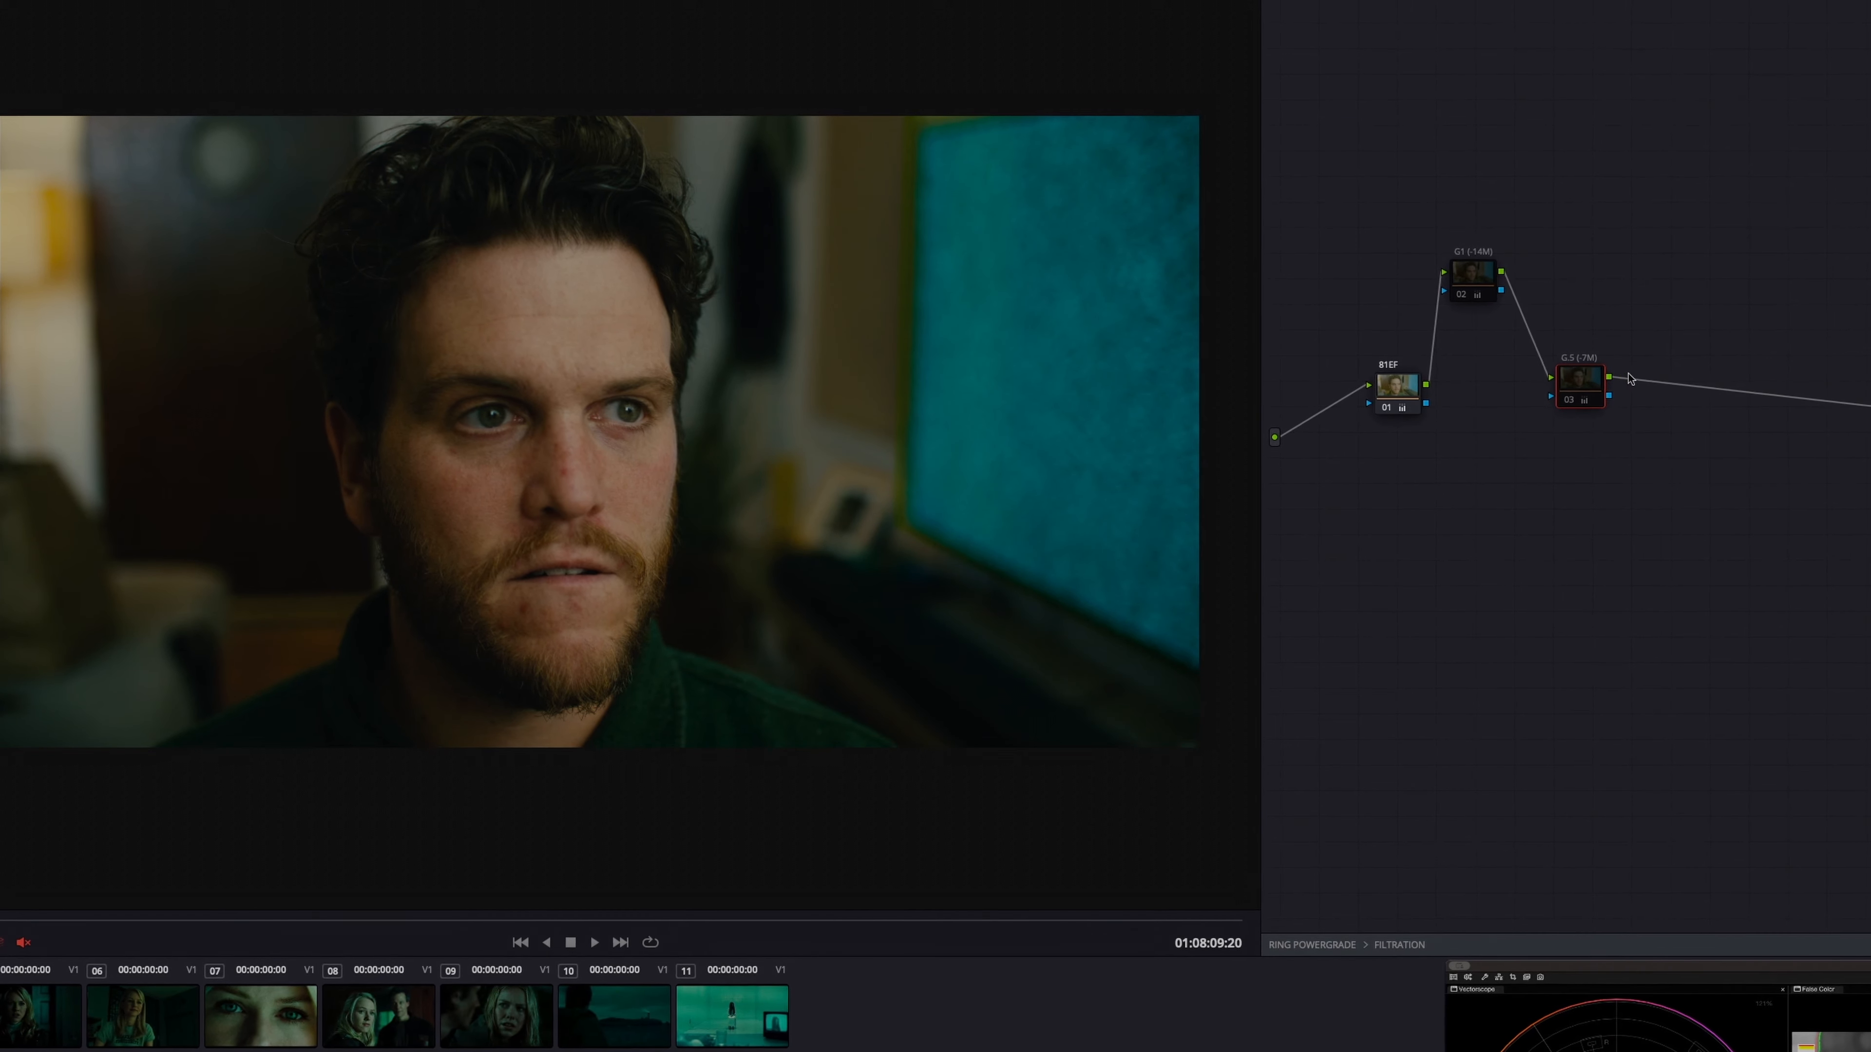
{"action": "key", "text": "super+d"}
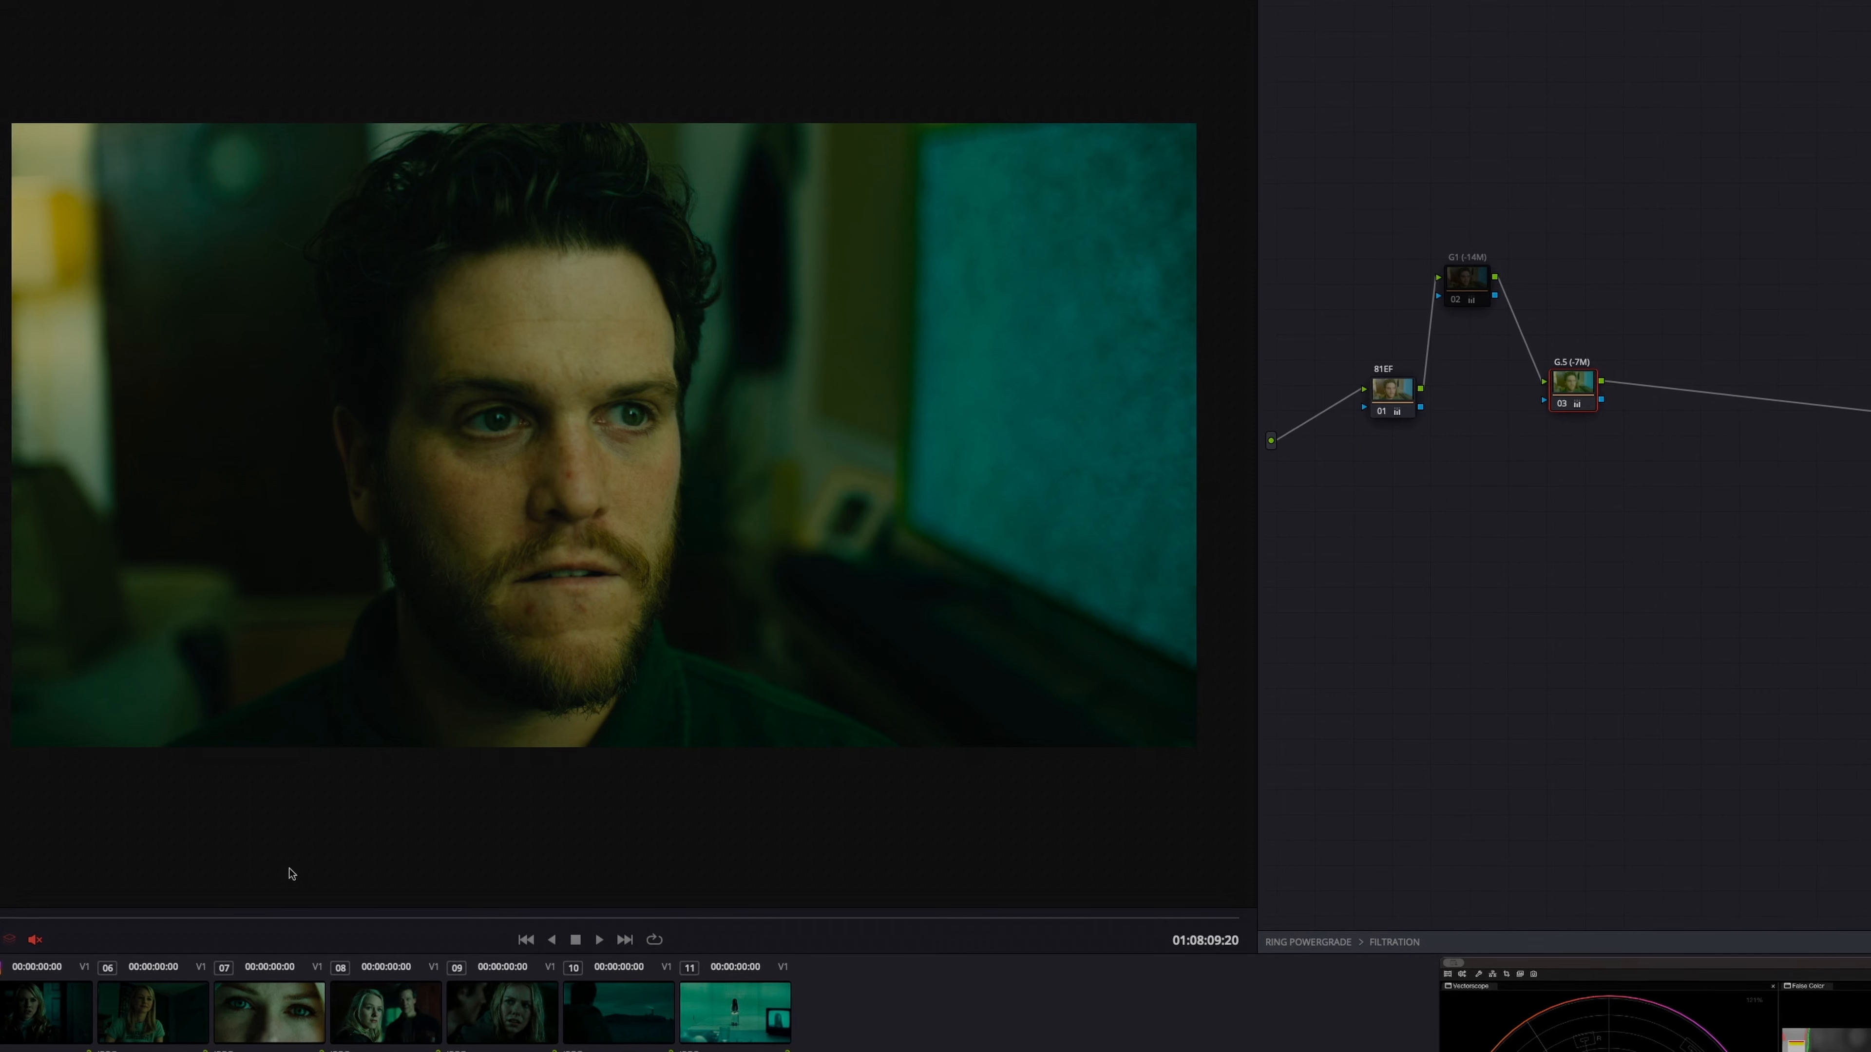
{"action": "left_click", "coordinate": [150, 1023]}
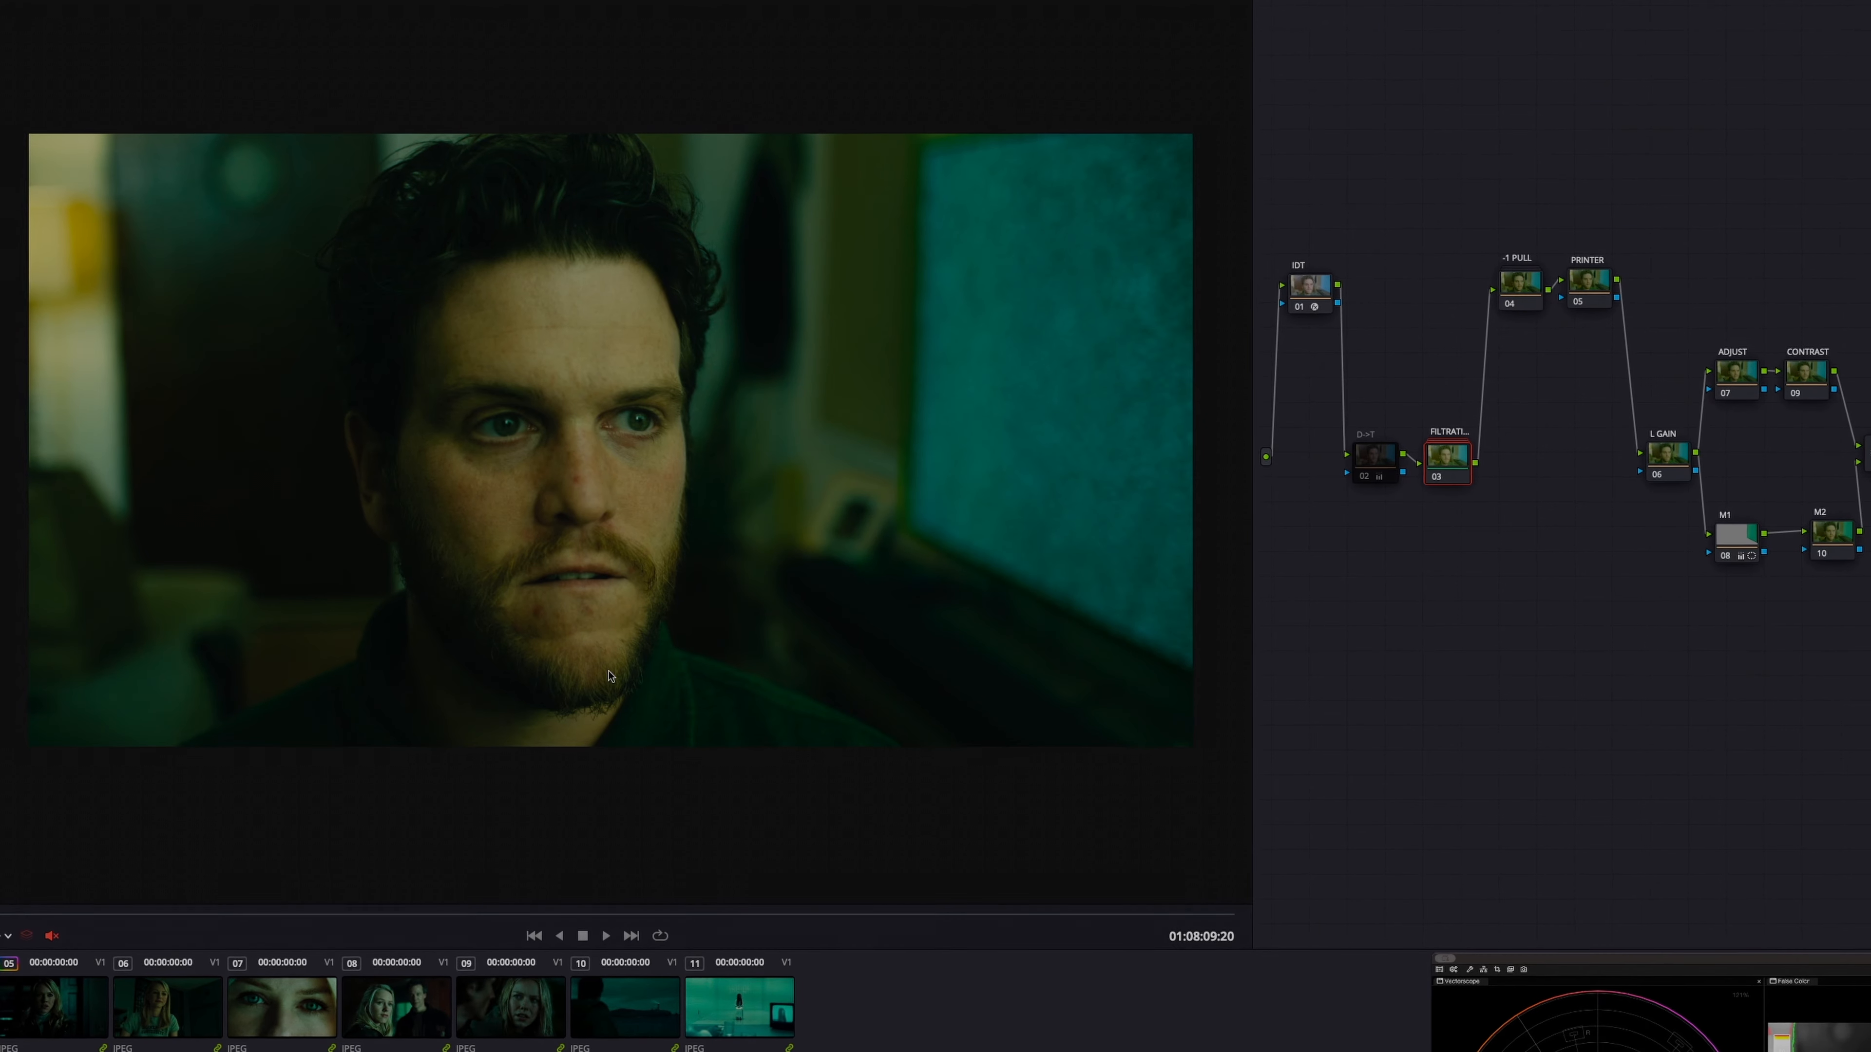
Reopen the FILTRATION compound node, test both green filter nodes together, and leave G.5 (-7M) enabled with G1 (-14M) disabled.
{"action": "right_click", "coordinate": [1458, 457]}
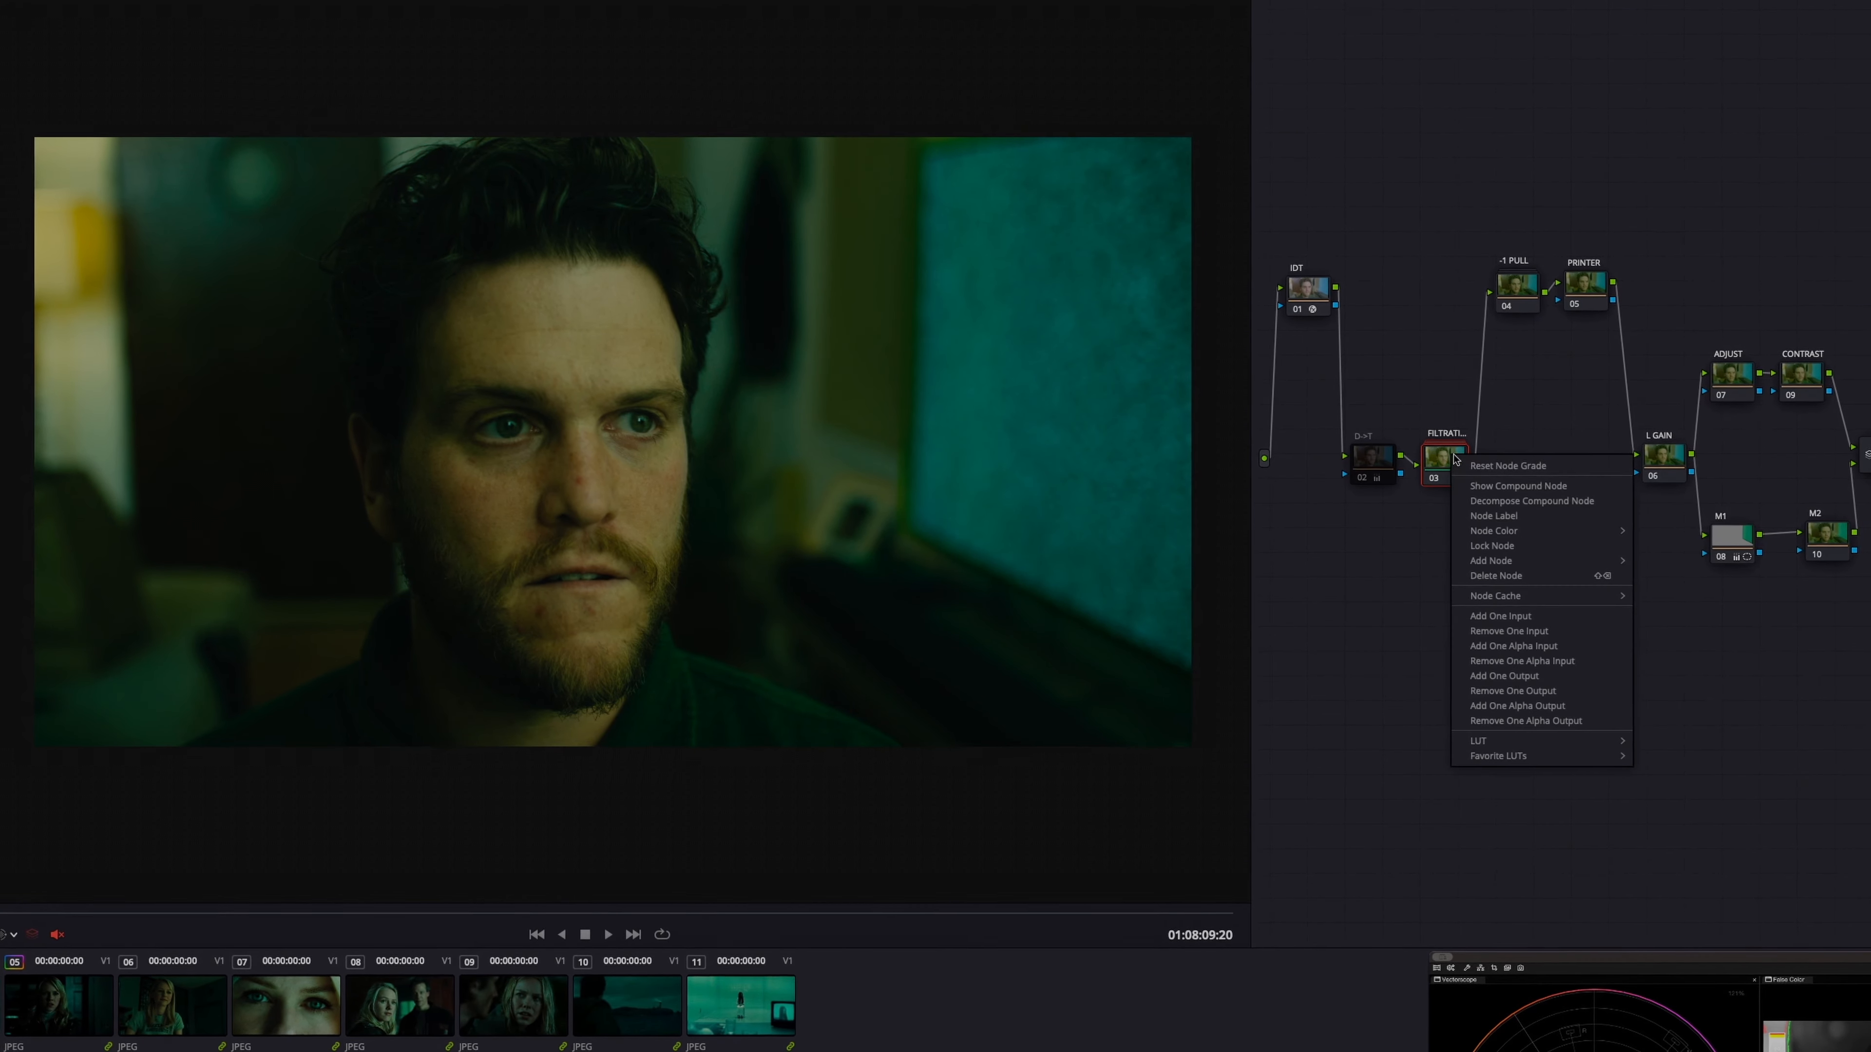
{"action": "left_click", "coordinate": [1503, 485]}
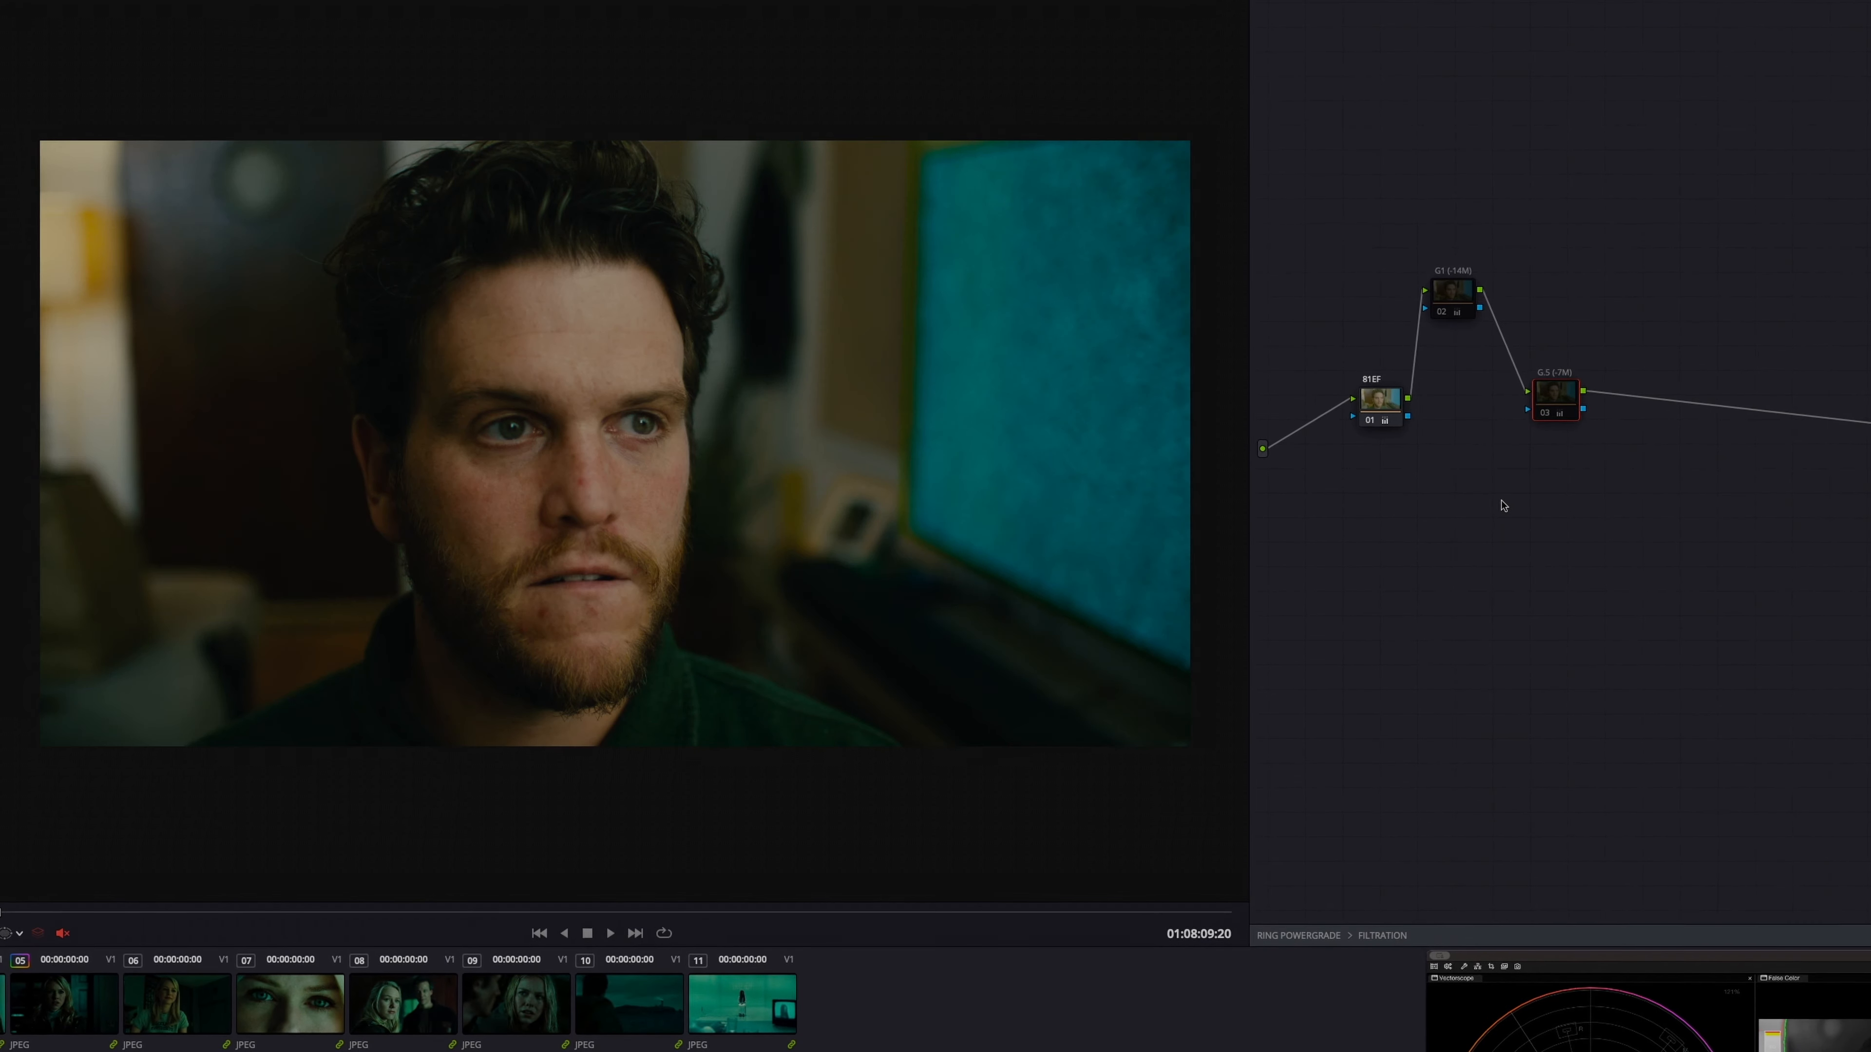
{"action": "key", "text": "super+d"}
{"action": "left_click", "coordinate": [1453, 292]}
{"action": "key", "text": "super+d"}
{"action": "left_click", "coordinate": [1555, 388]}
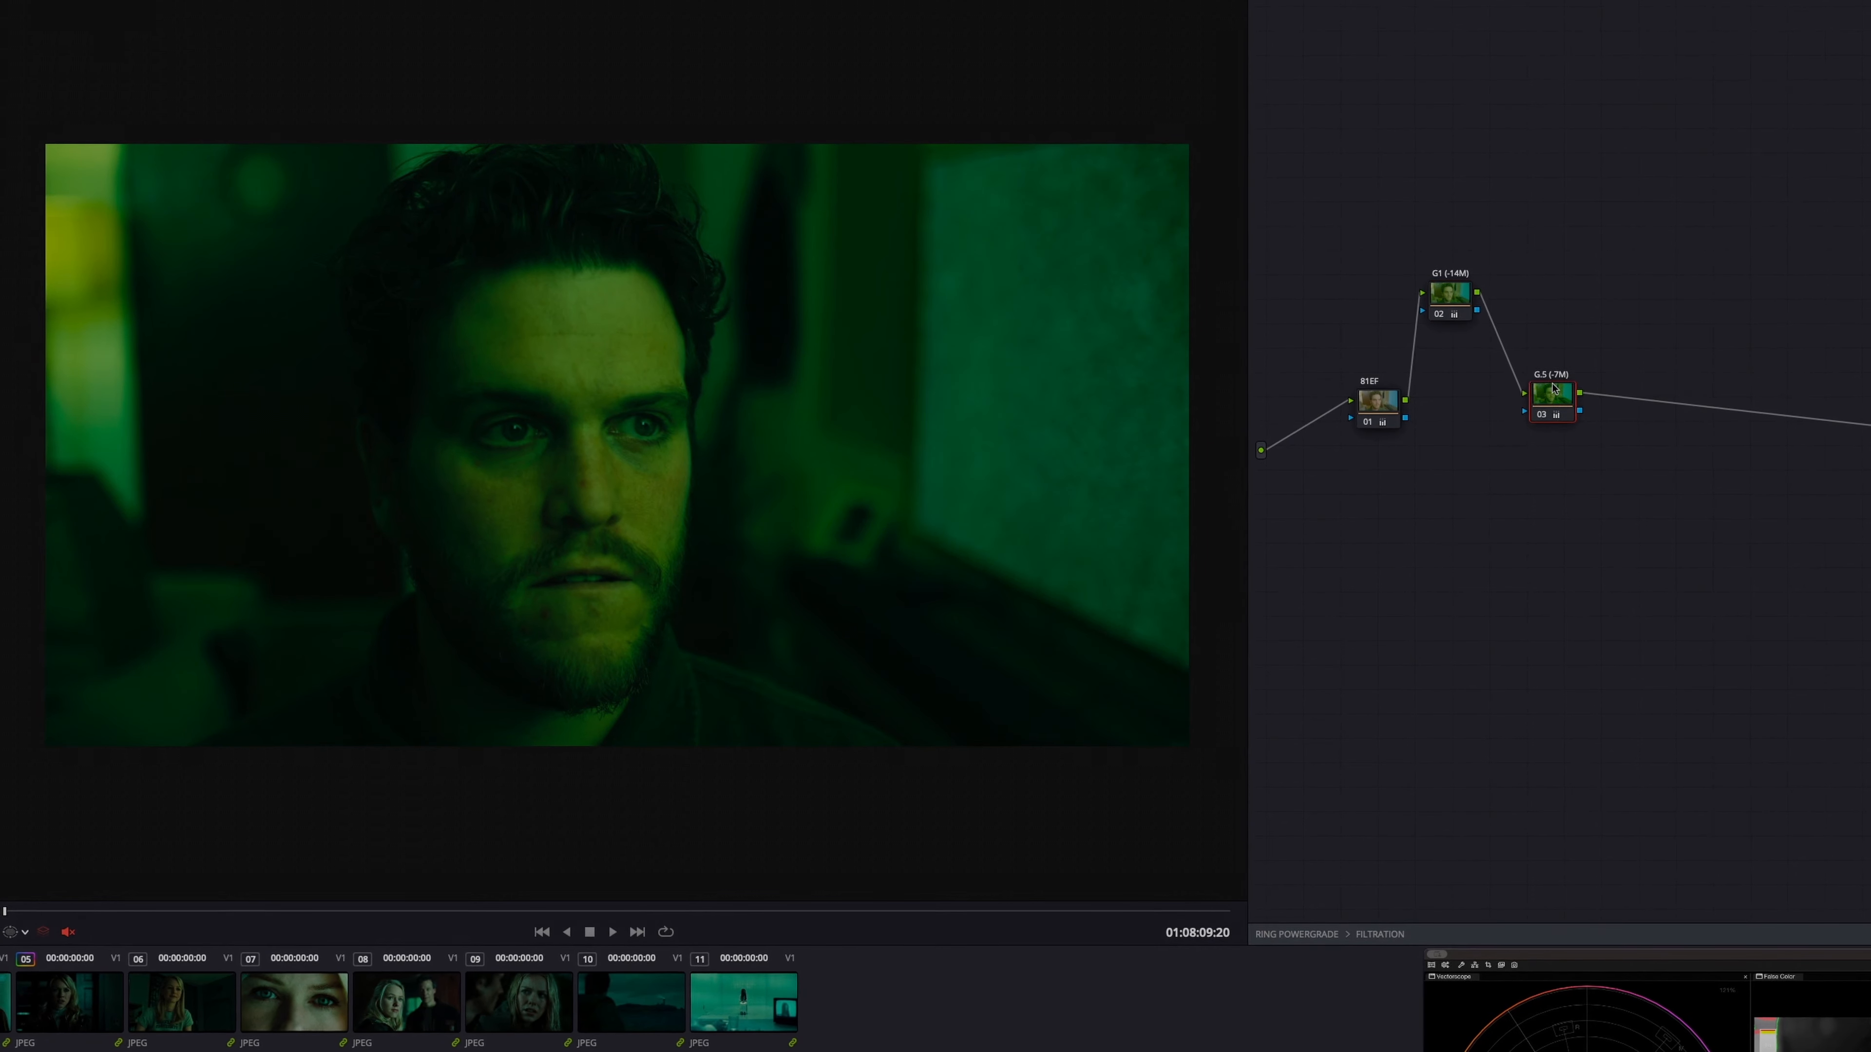
{"action": "key", "text": "super+d"}
{"action": "key", "text": "super+d"}
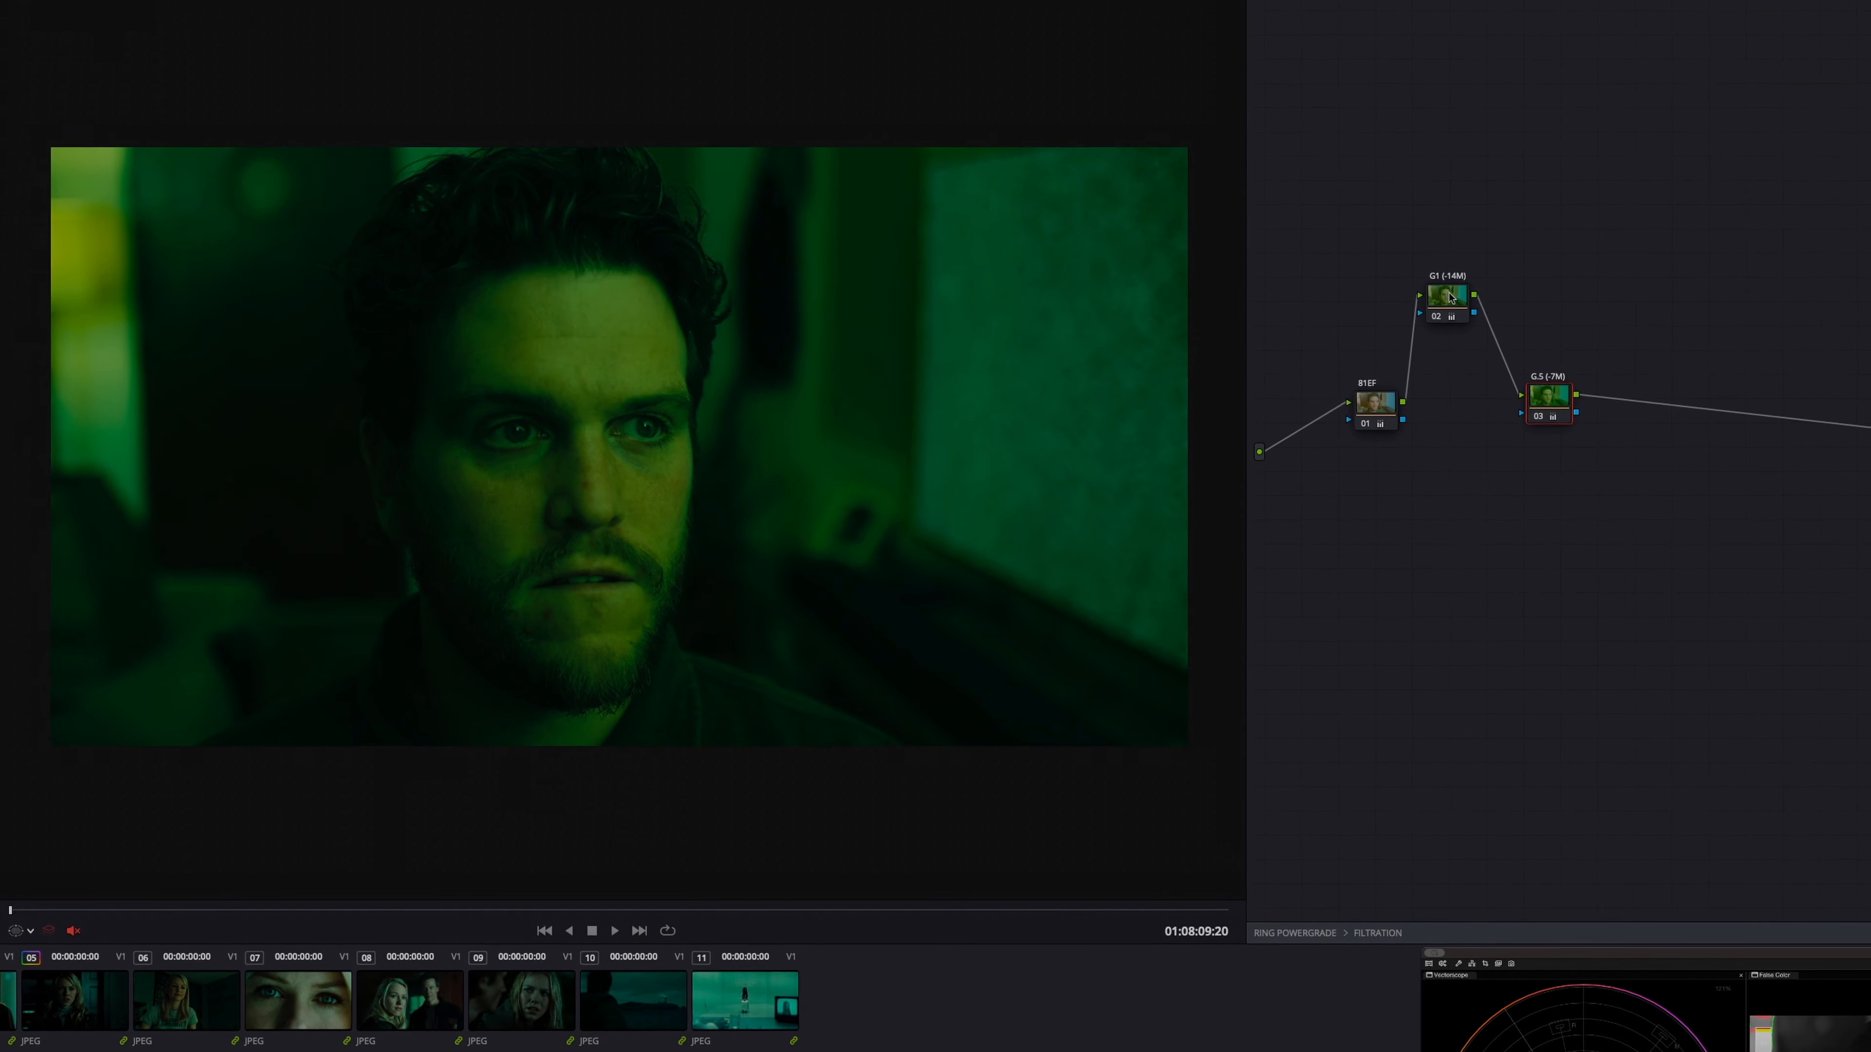
{"action": "left_click", "coordinate": [1449, 298]}
{"action": "key", "text": "super+d"}
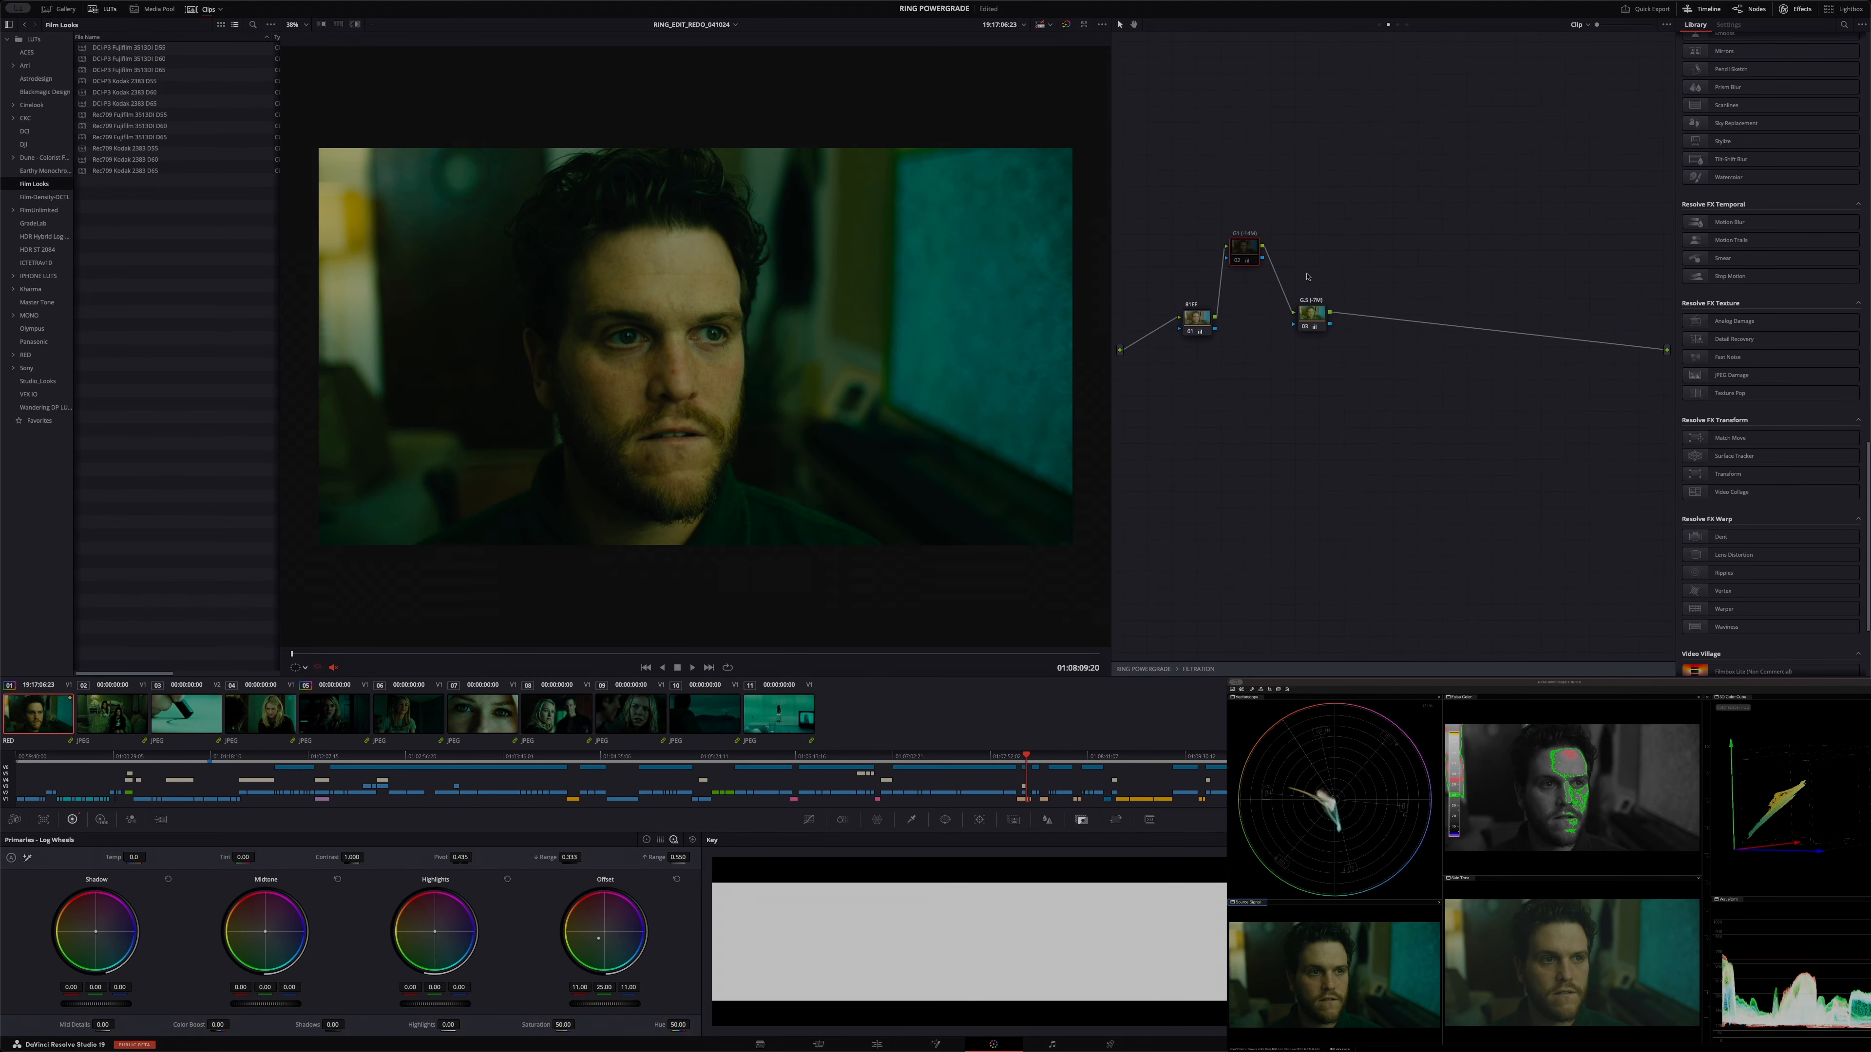
Try the Color composite mode on the G.5 (-7M) node and return it to Normal.
{"action": "left_click_drag", "start_coordinate": [1315, 314], "coordinate": [1327, 318]}
{"action": "right_click", "coordinate": [1324, 317]}
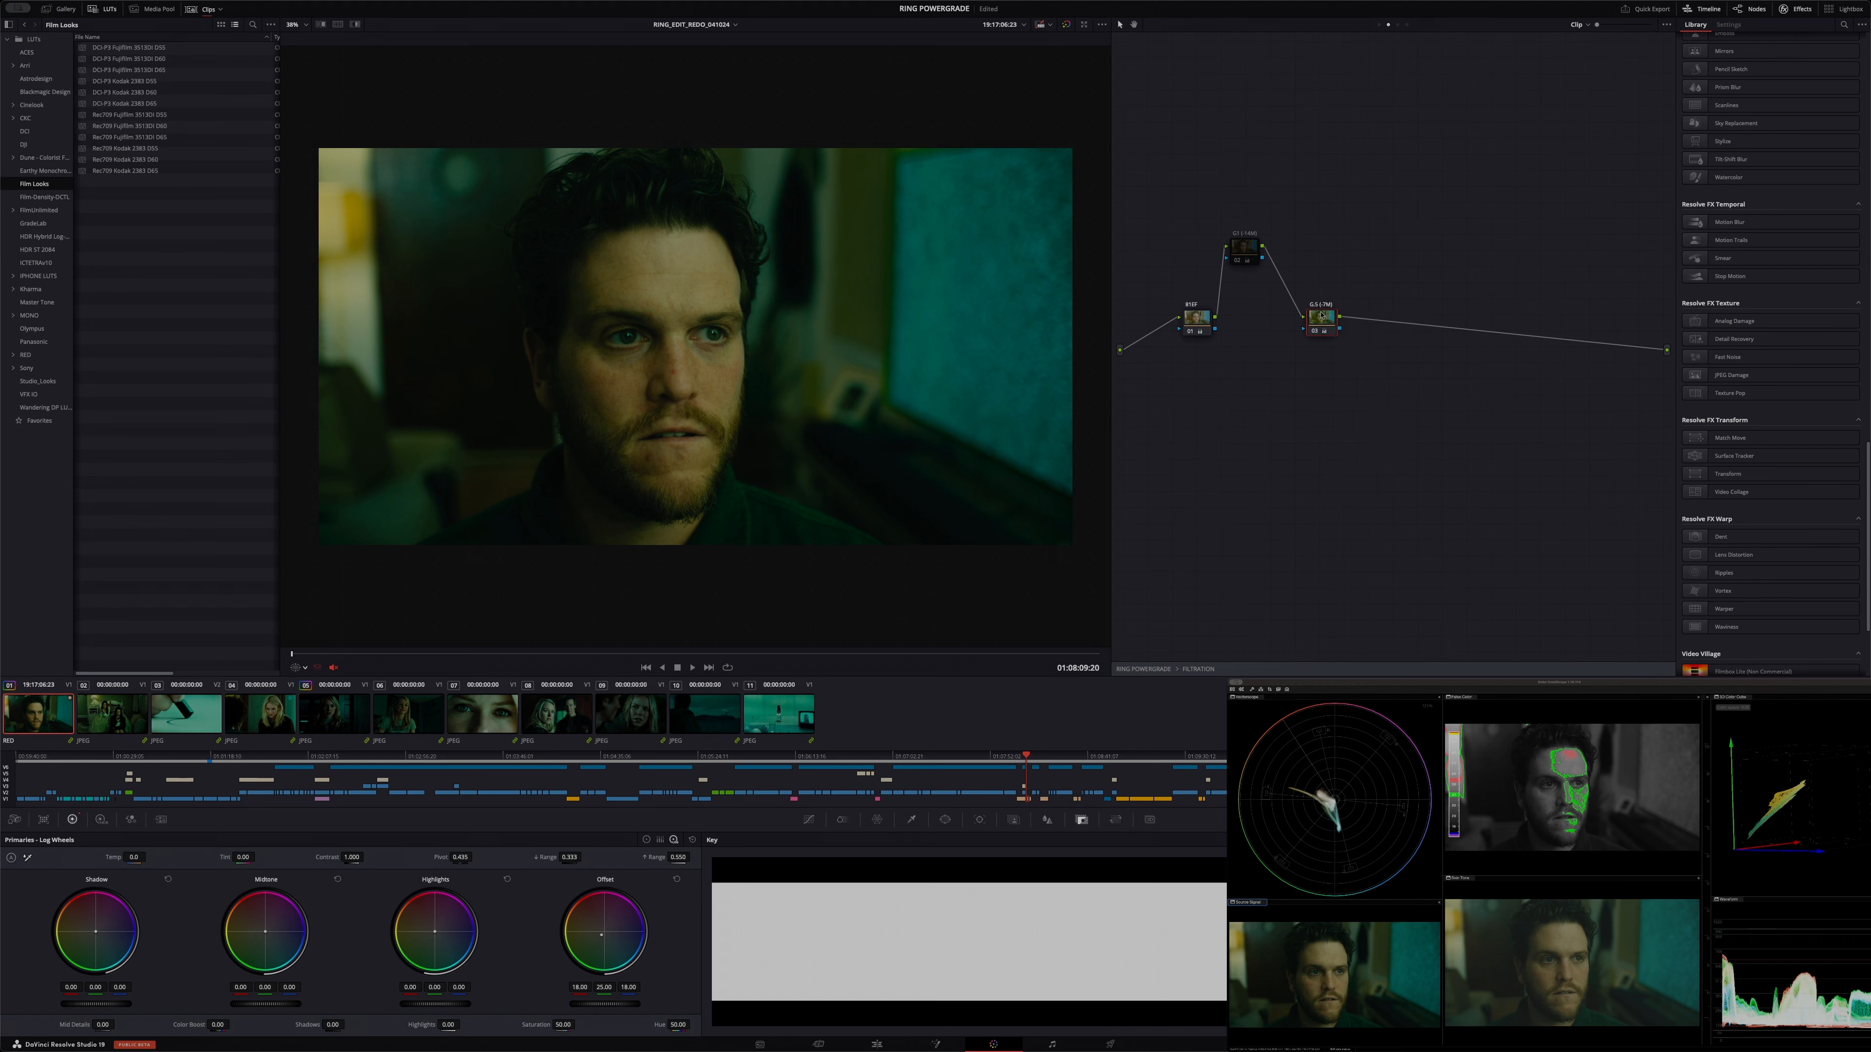
{"action": "left_click", "coordinate": [1323, 317]}
{"action": "left_click_drag", "start_coordinate": [1322, 317], "coordinate": [1321, 310]}
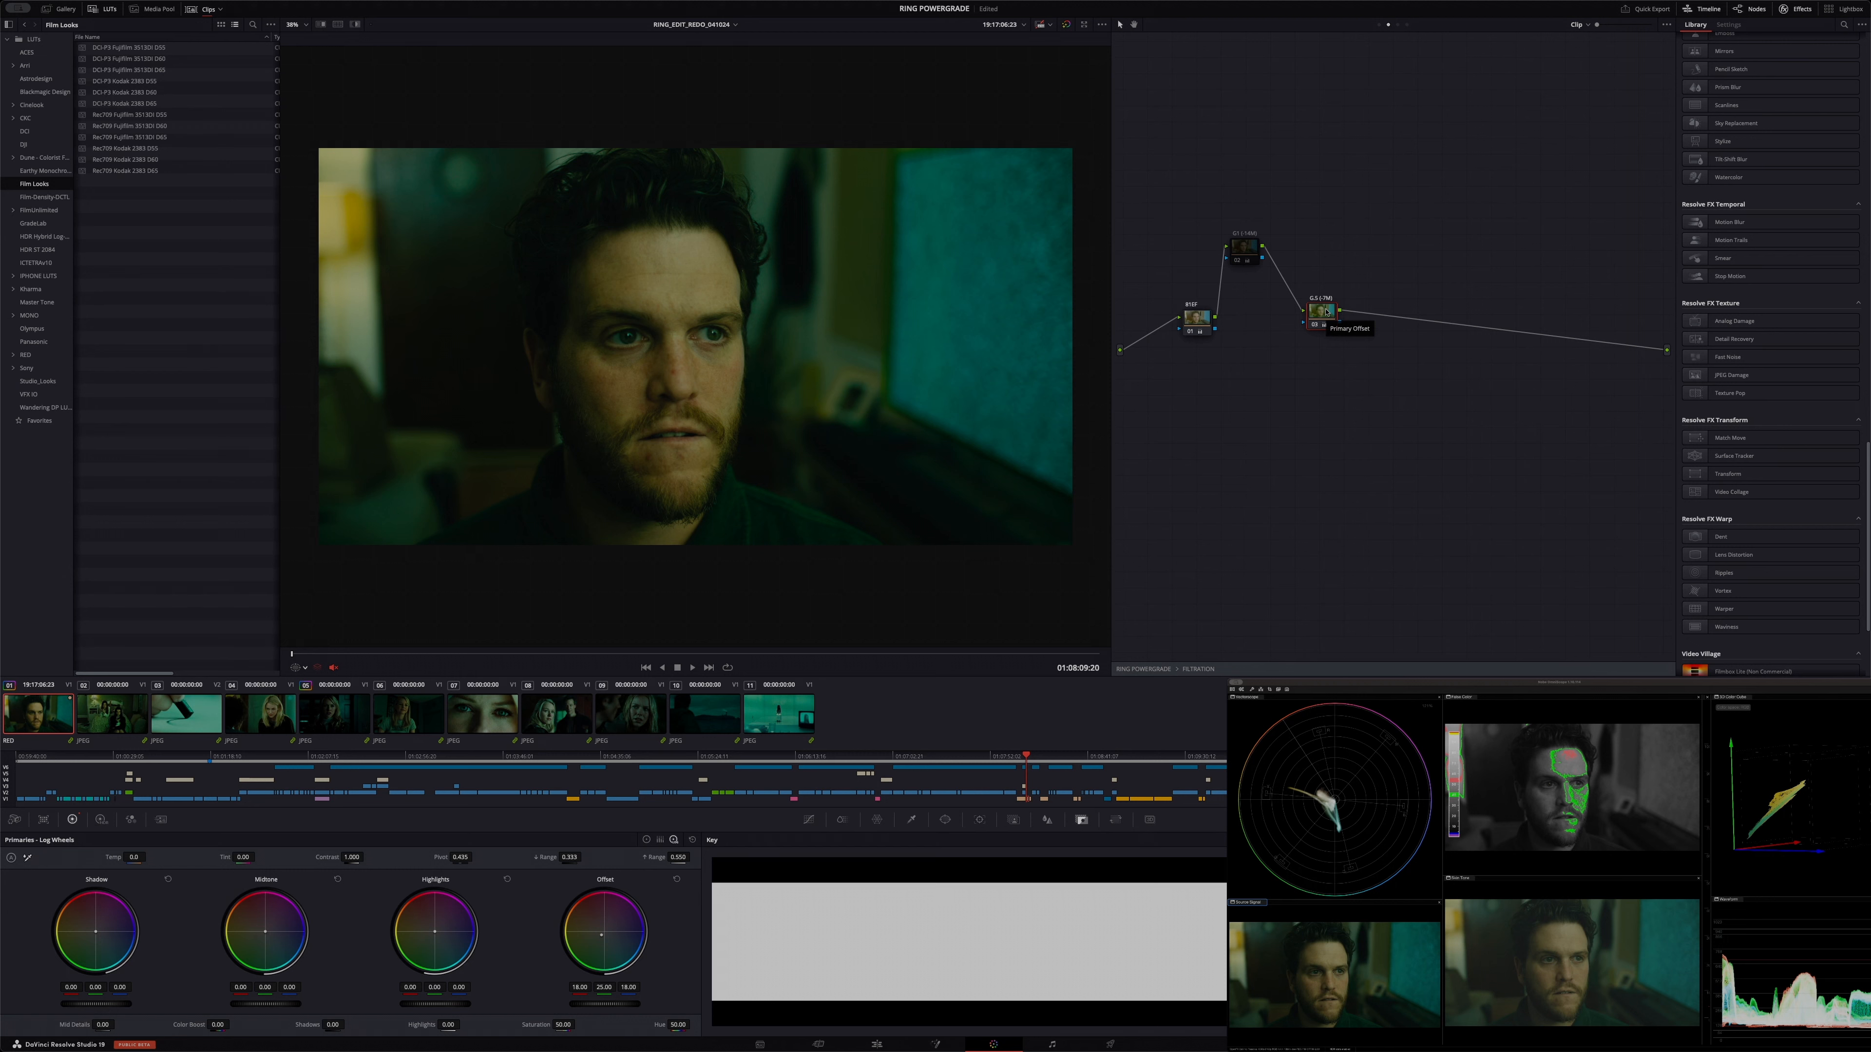
{"action": "right_click", "coordinate": [1327, 312]}
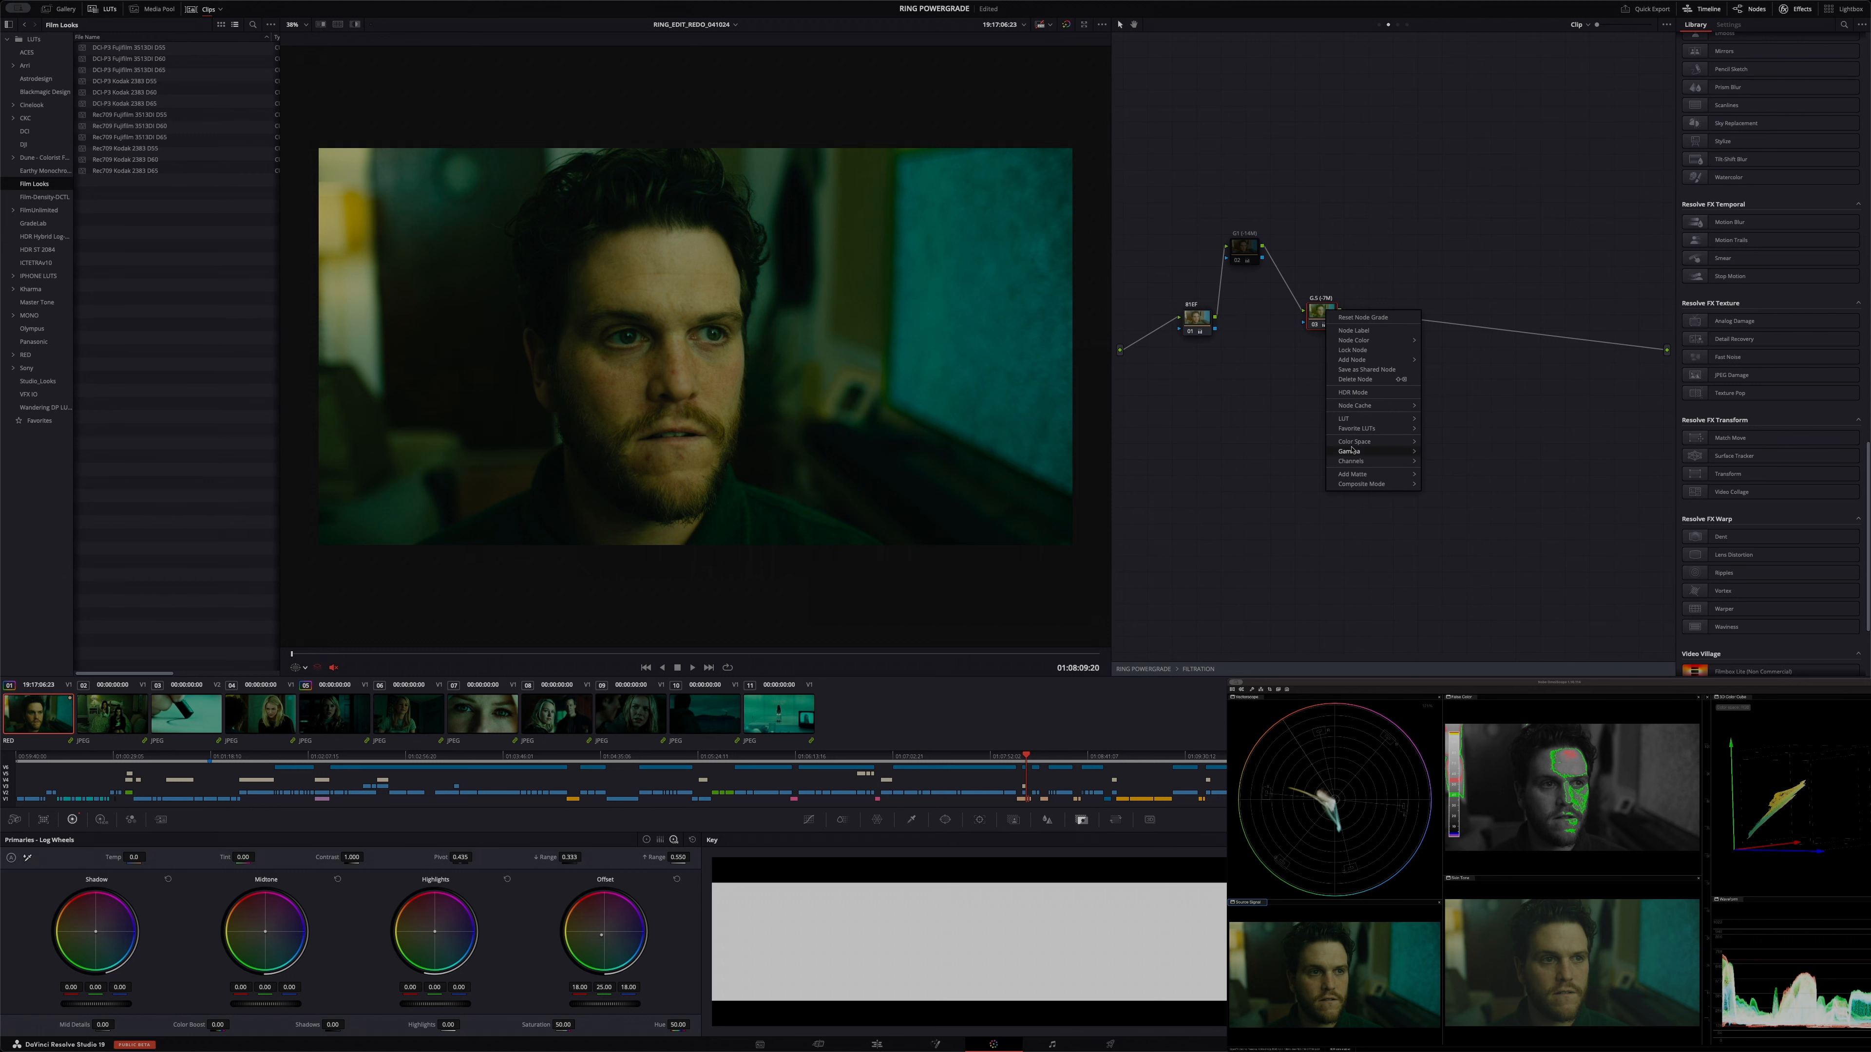
{"action": "mouse_move", "coordinate": [1385, 484]}
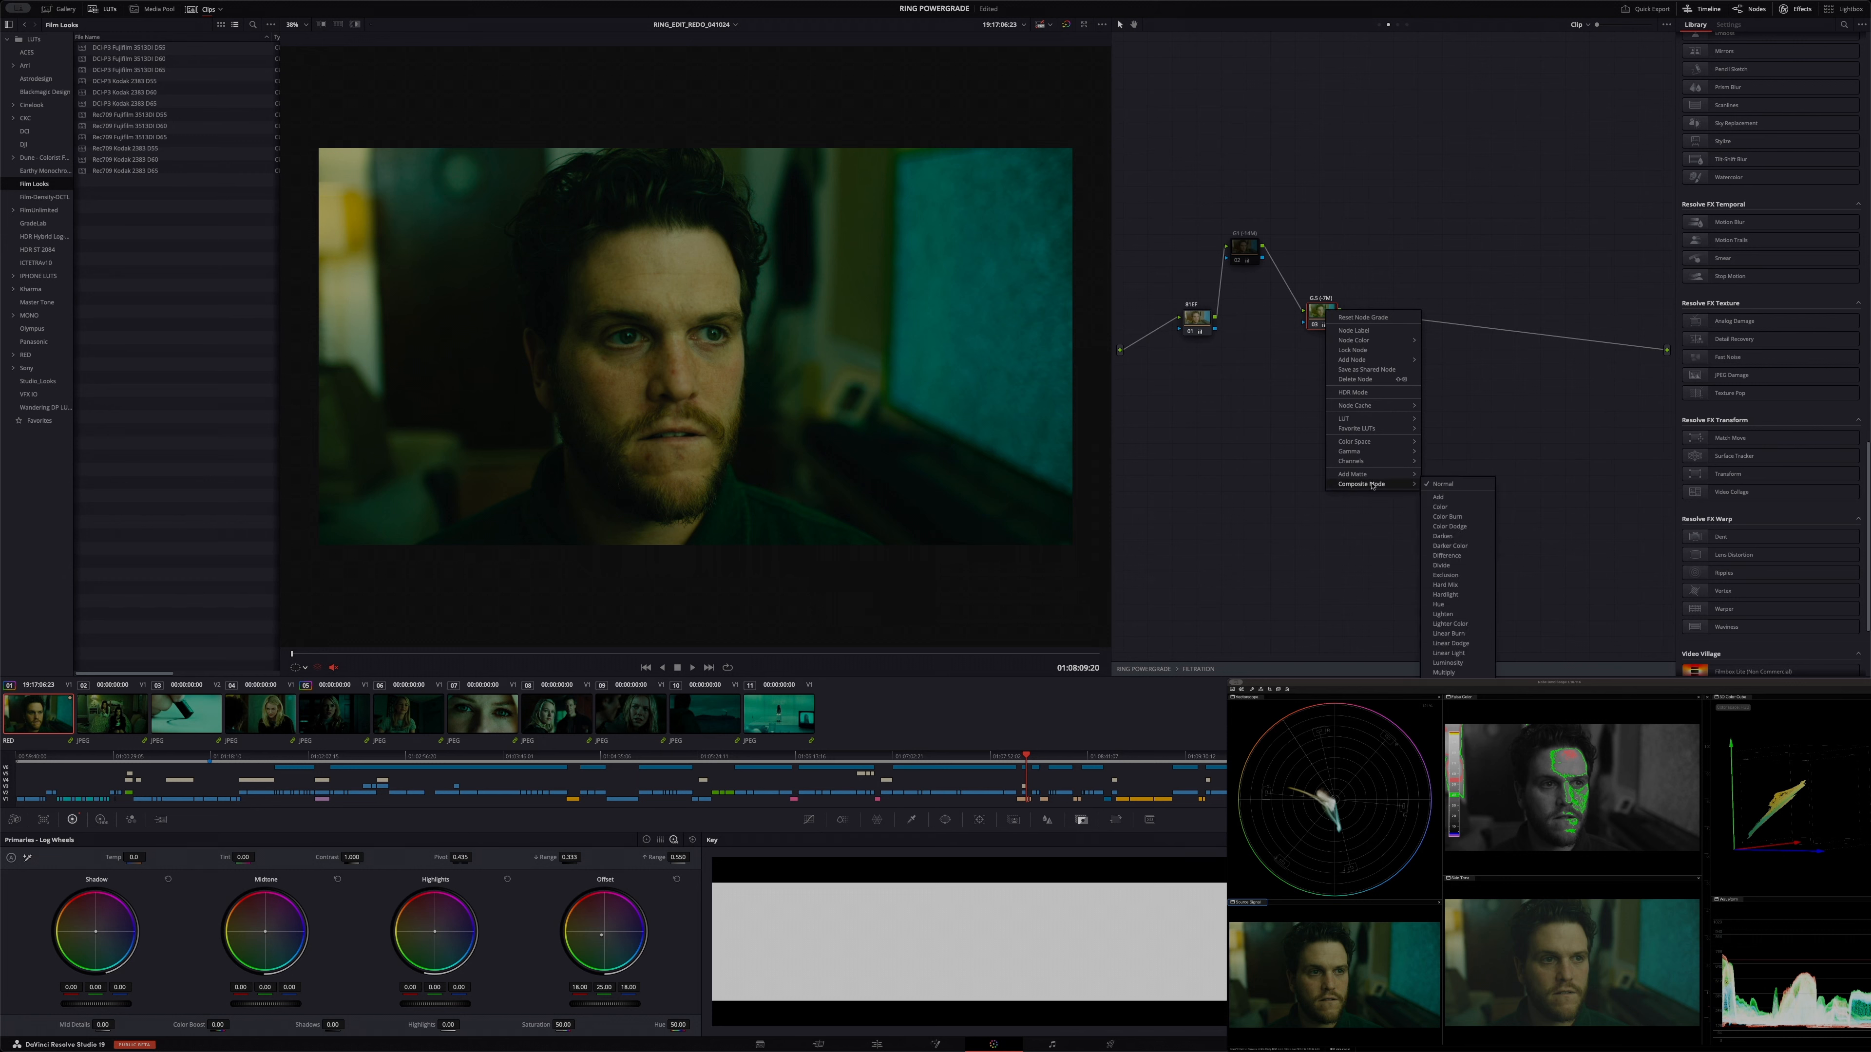
{"action": "left_click", "coordinate": [1442, 503]}
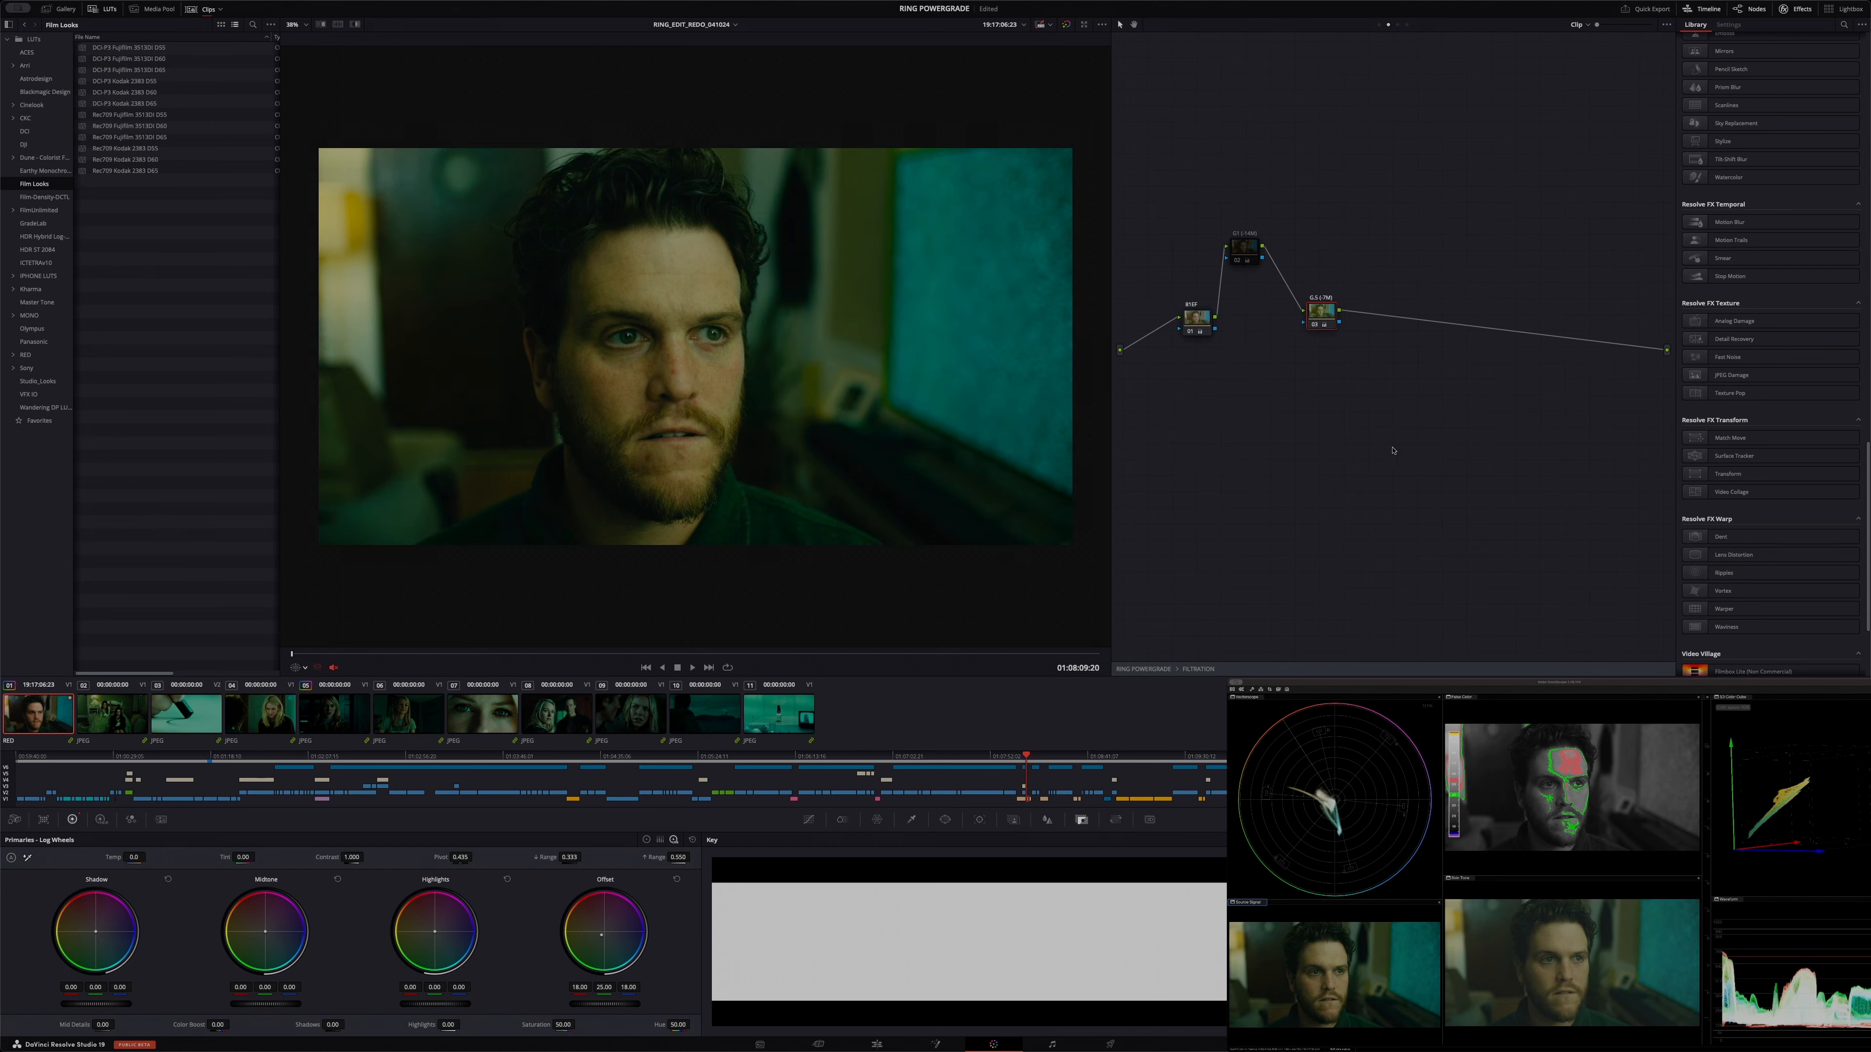
{"action": "right_click", "coordinate": [1324, 298]}
{"action": "mouse_move", "coordinate": [1398, 467]}
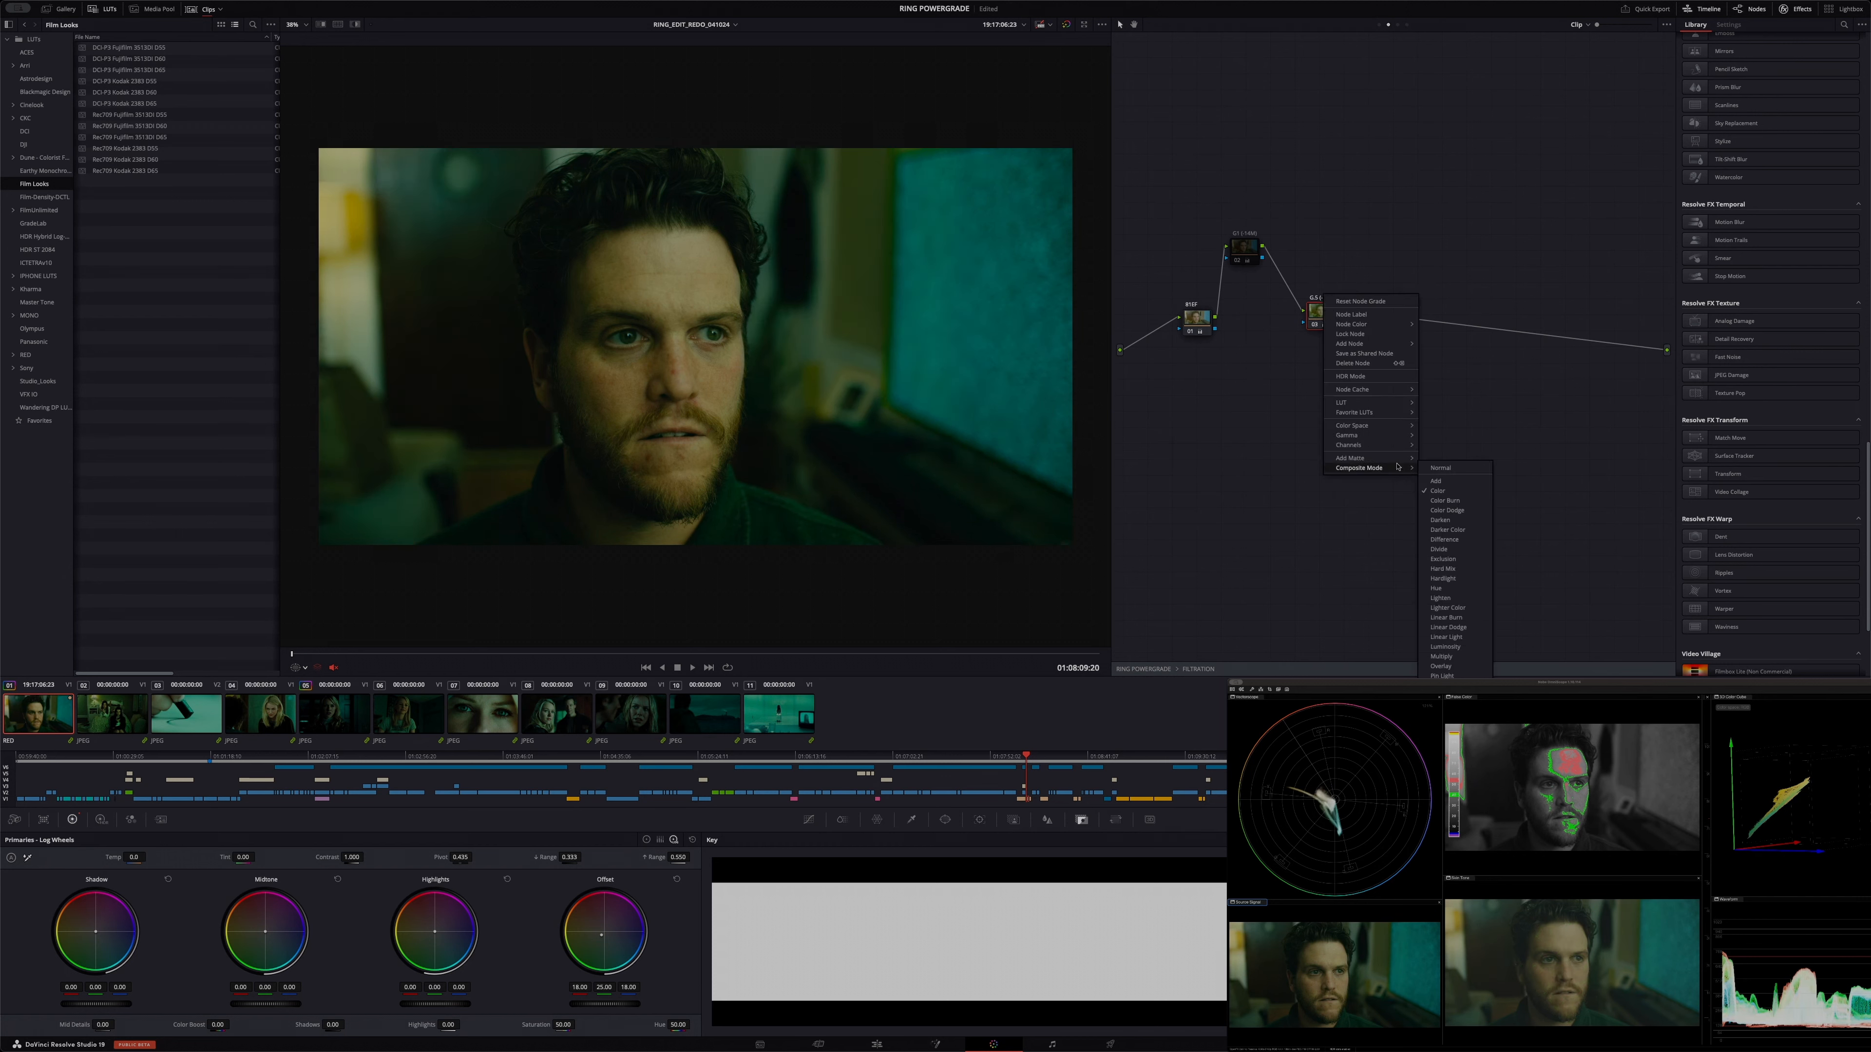
{"action": "left_click", "coordinate": [1425, 469]}
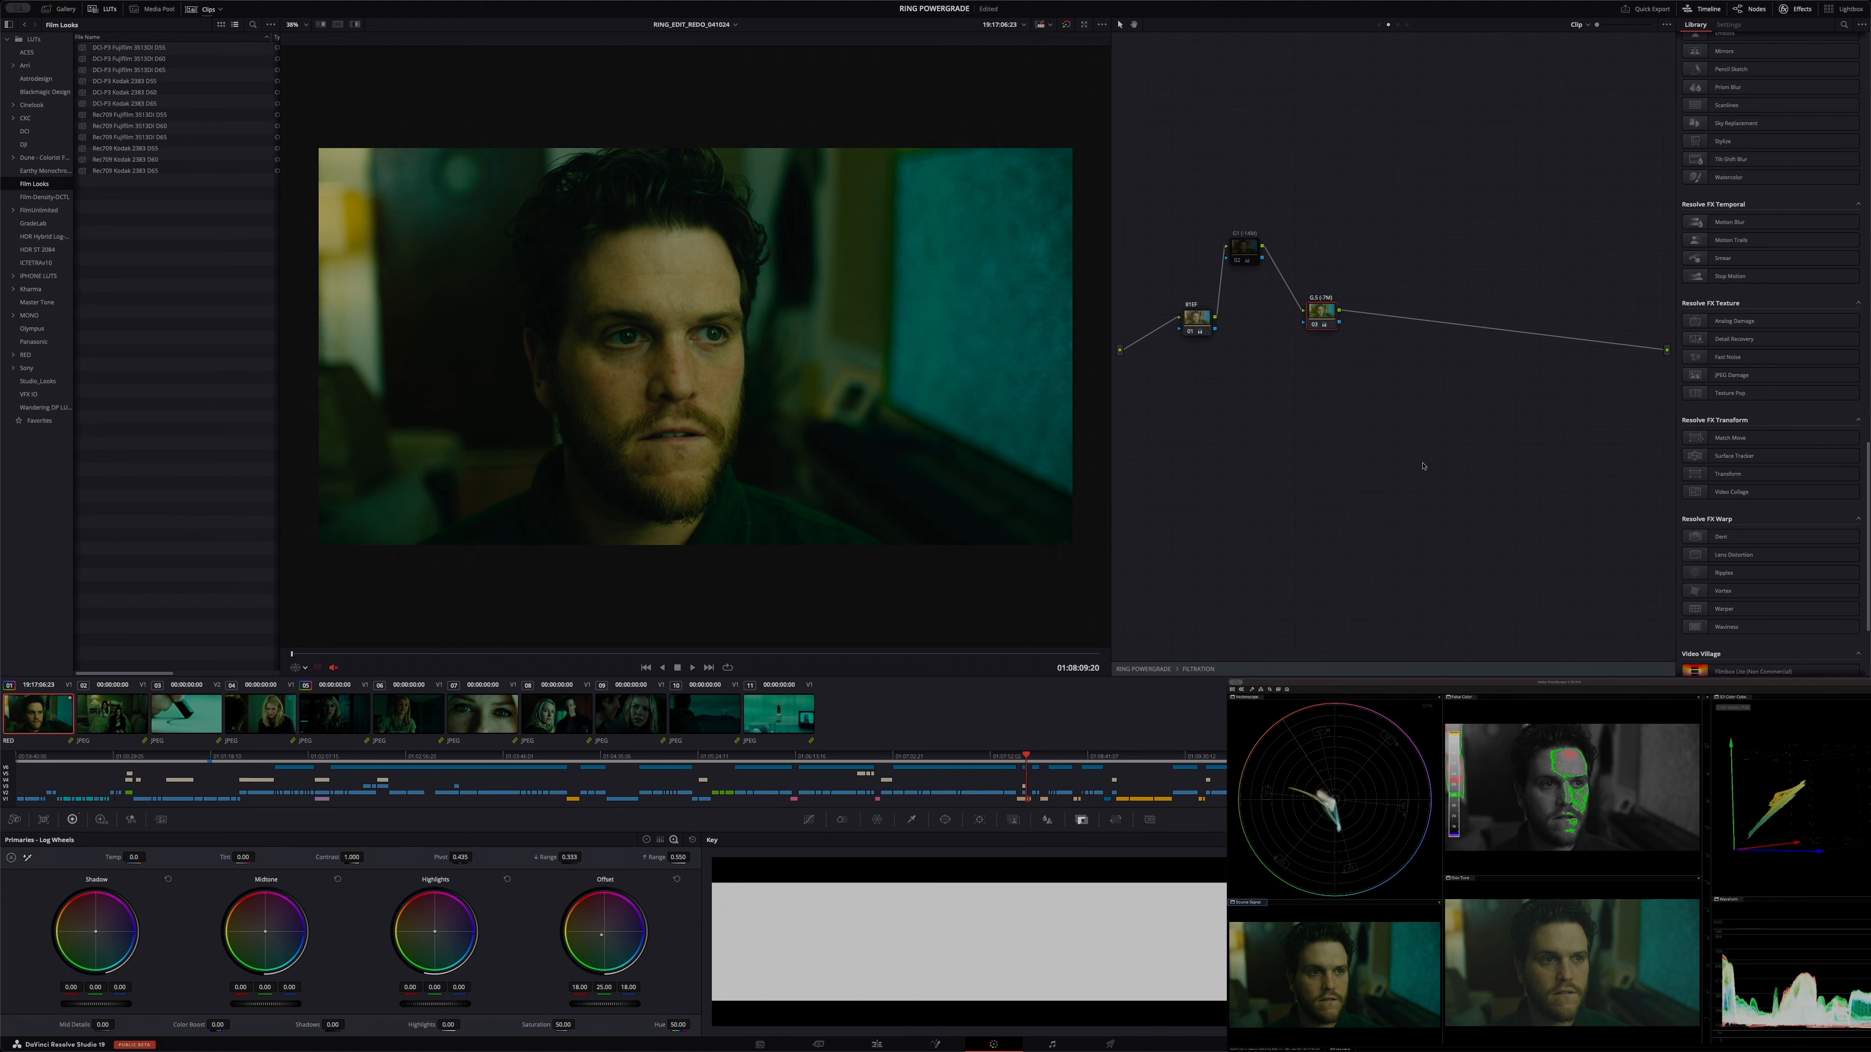
Try the Color composite mode on the 81EF node and return it to Normal.
{"action": "right_click", "coordinate": [1195, 324]}
{"action": "mouse_move", "coordinate": [1264, 495]}
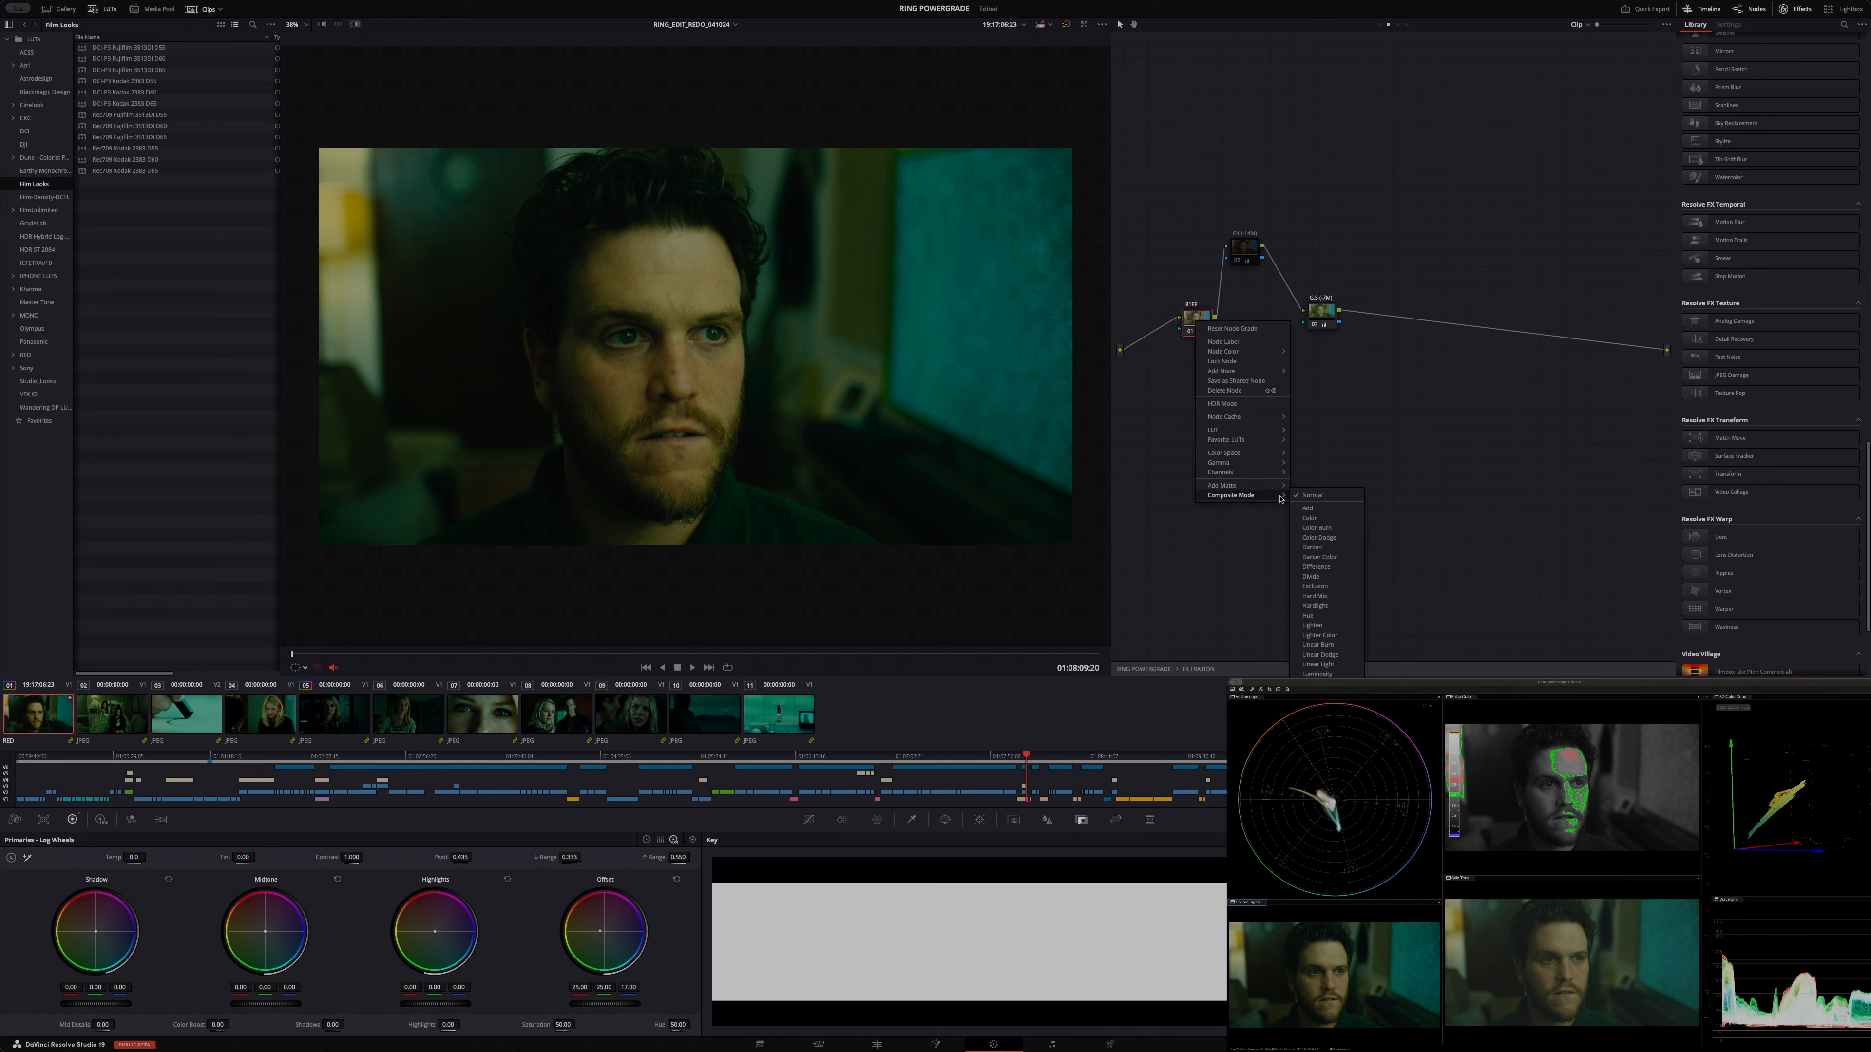
{"action": "left_click", "coordinate": [1327, 519]}
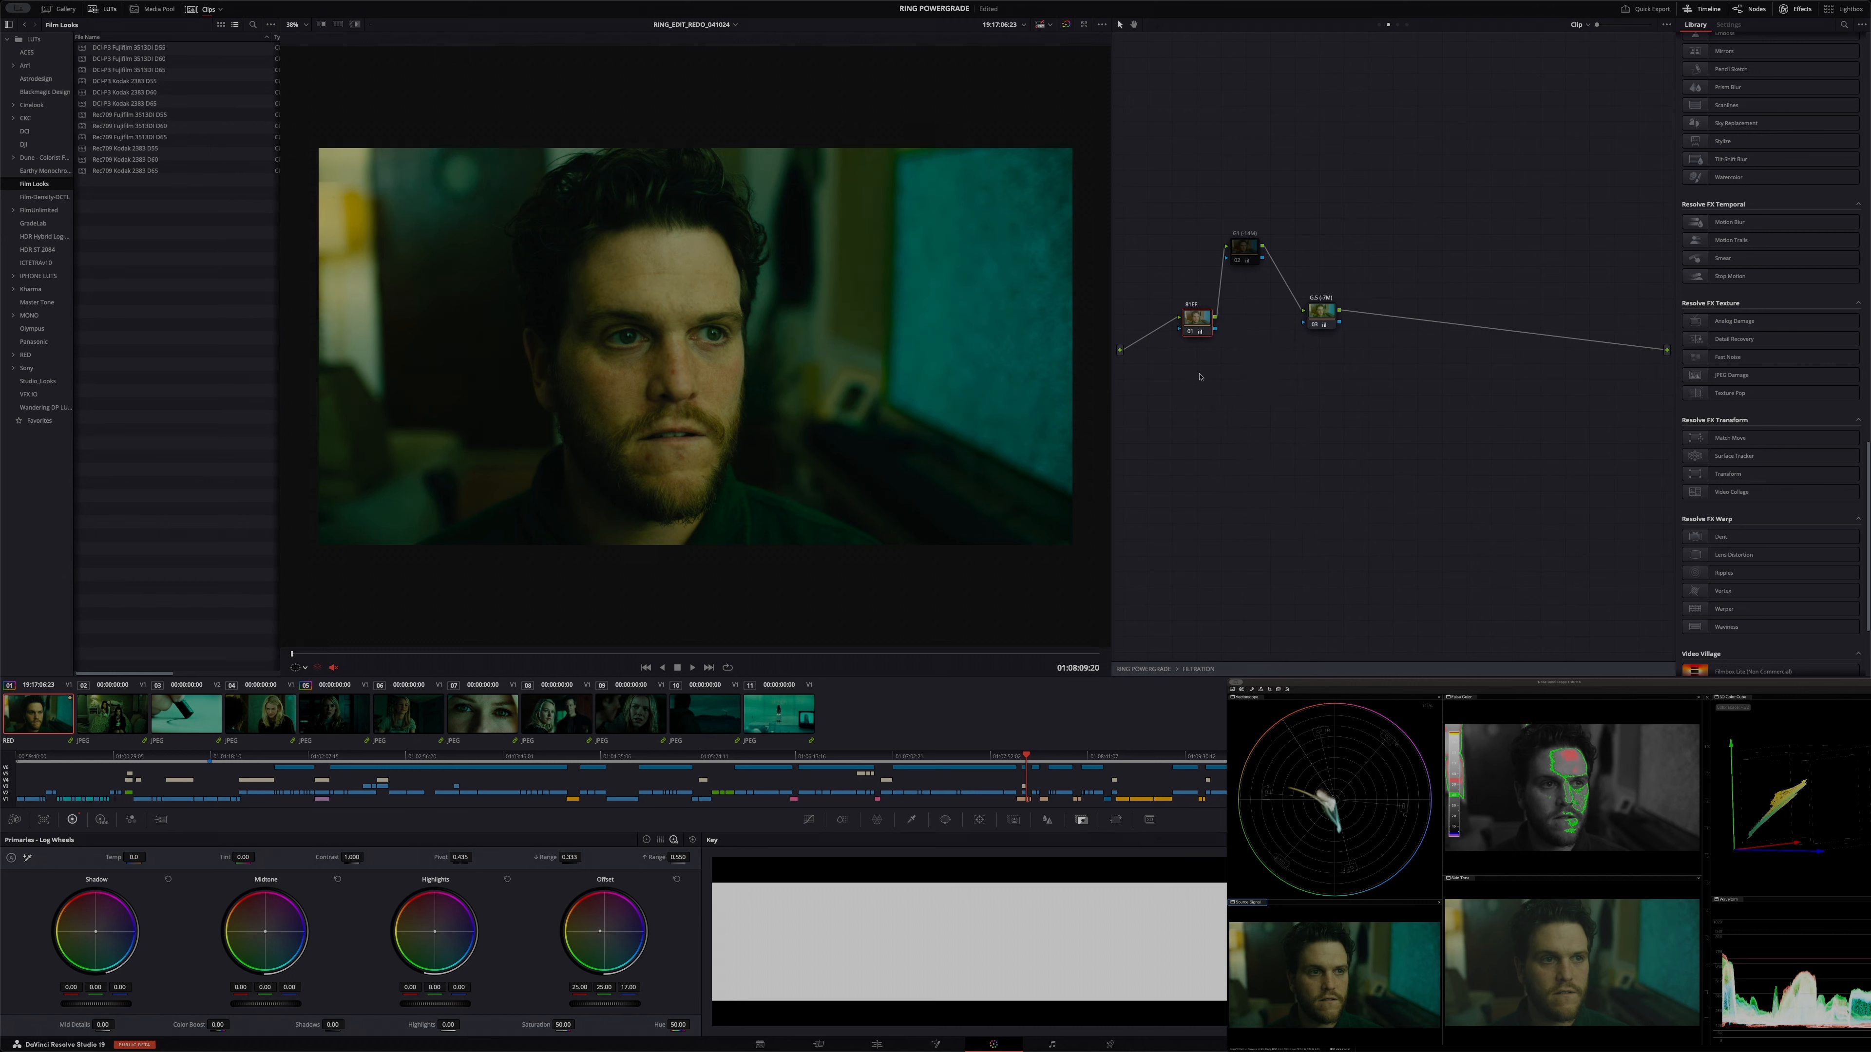
{"action": "right_click", "coordinate": [1188, 324]}
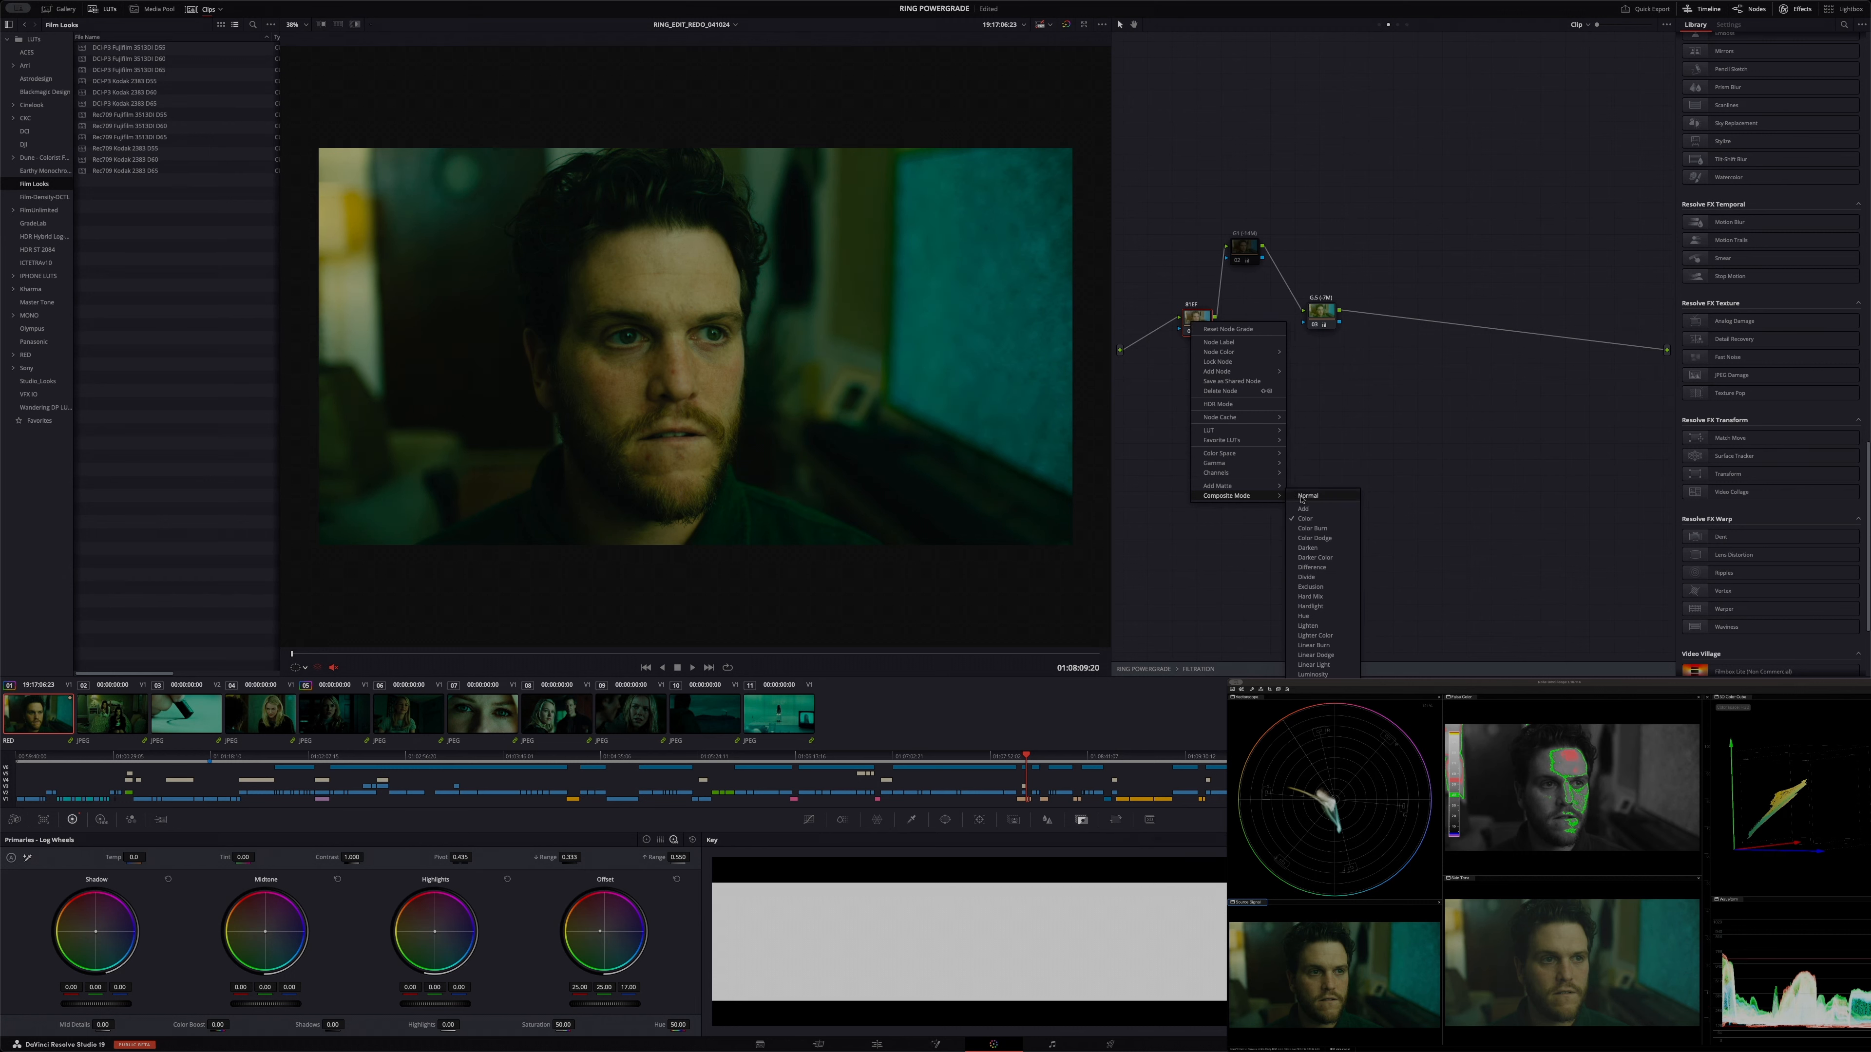
{"action": "left_click", "coordinate": [1301, 496]}
Return from the FILTRATION compound node to the main node graph and slightly lower the overall Gain on the L.GAIN node.
{"action": "right_click", "coordinate": [1380, 56]}
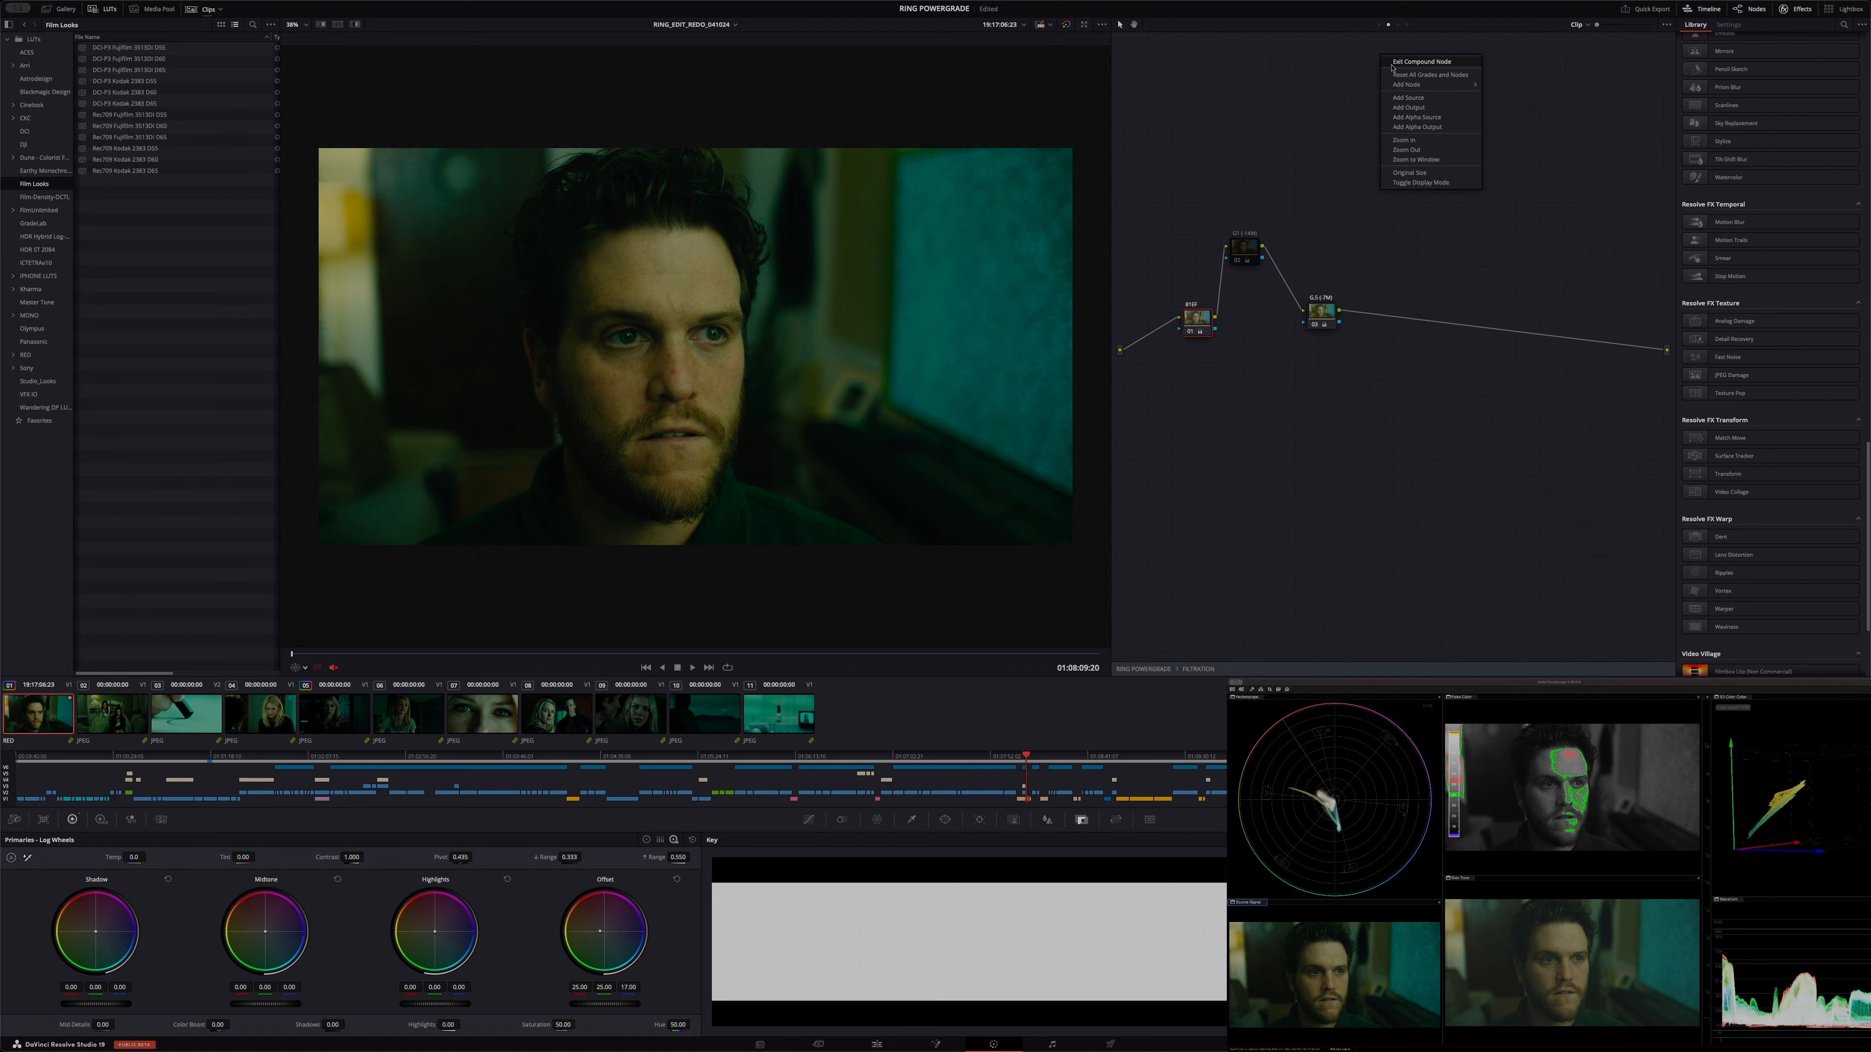
{"action": "left_click", "coordinate": [1392, 63]}
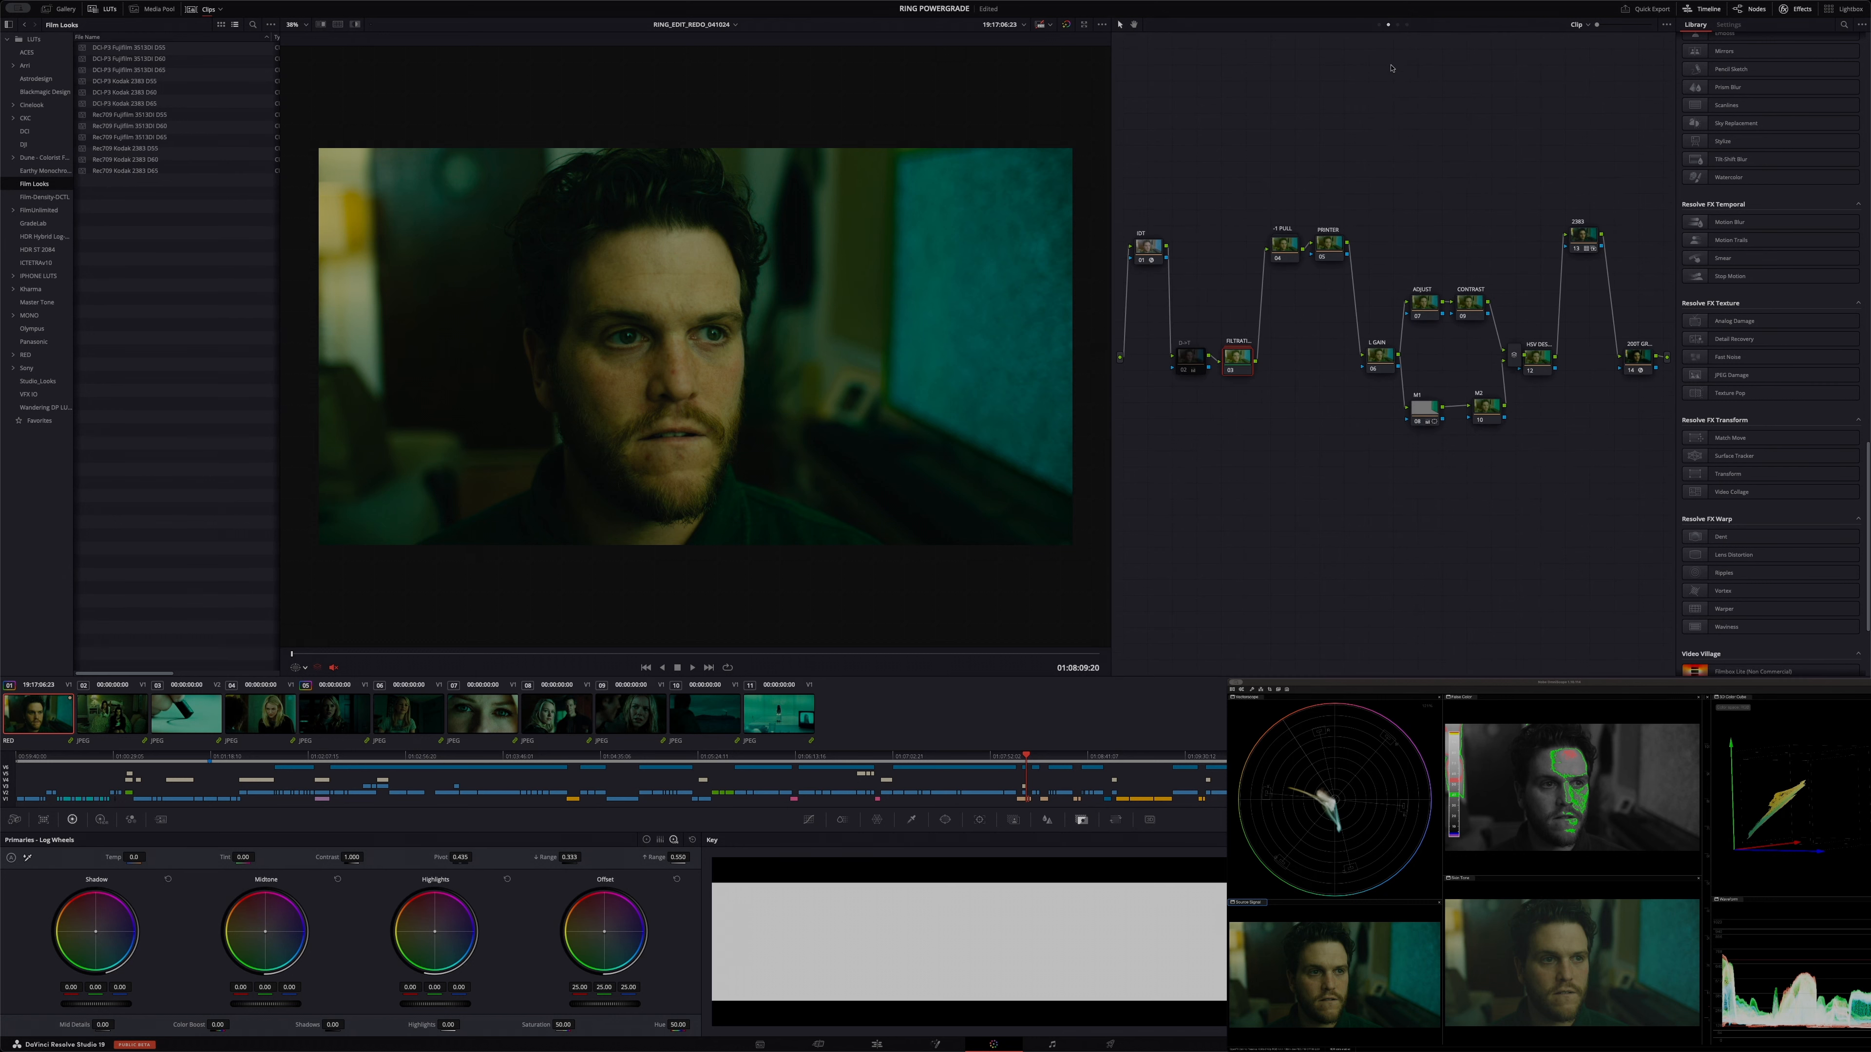
{"action": "right_click", "coordinate": [1285, 251]}
{"action": "left_click", "coordinate": [1306, 268]}
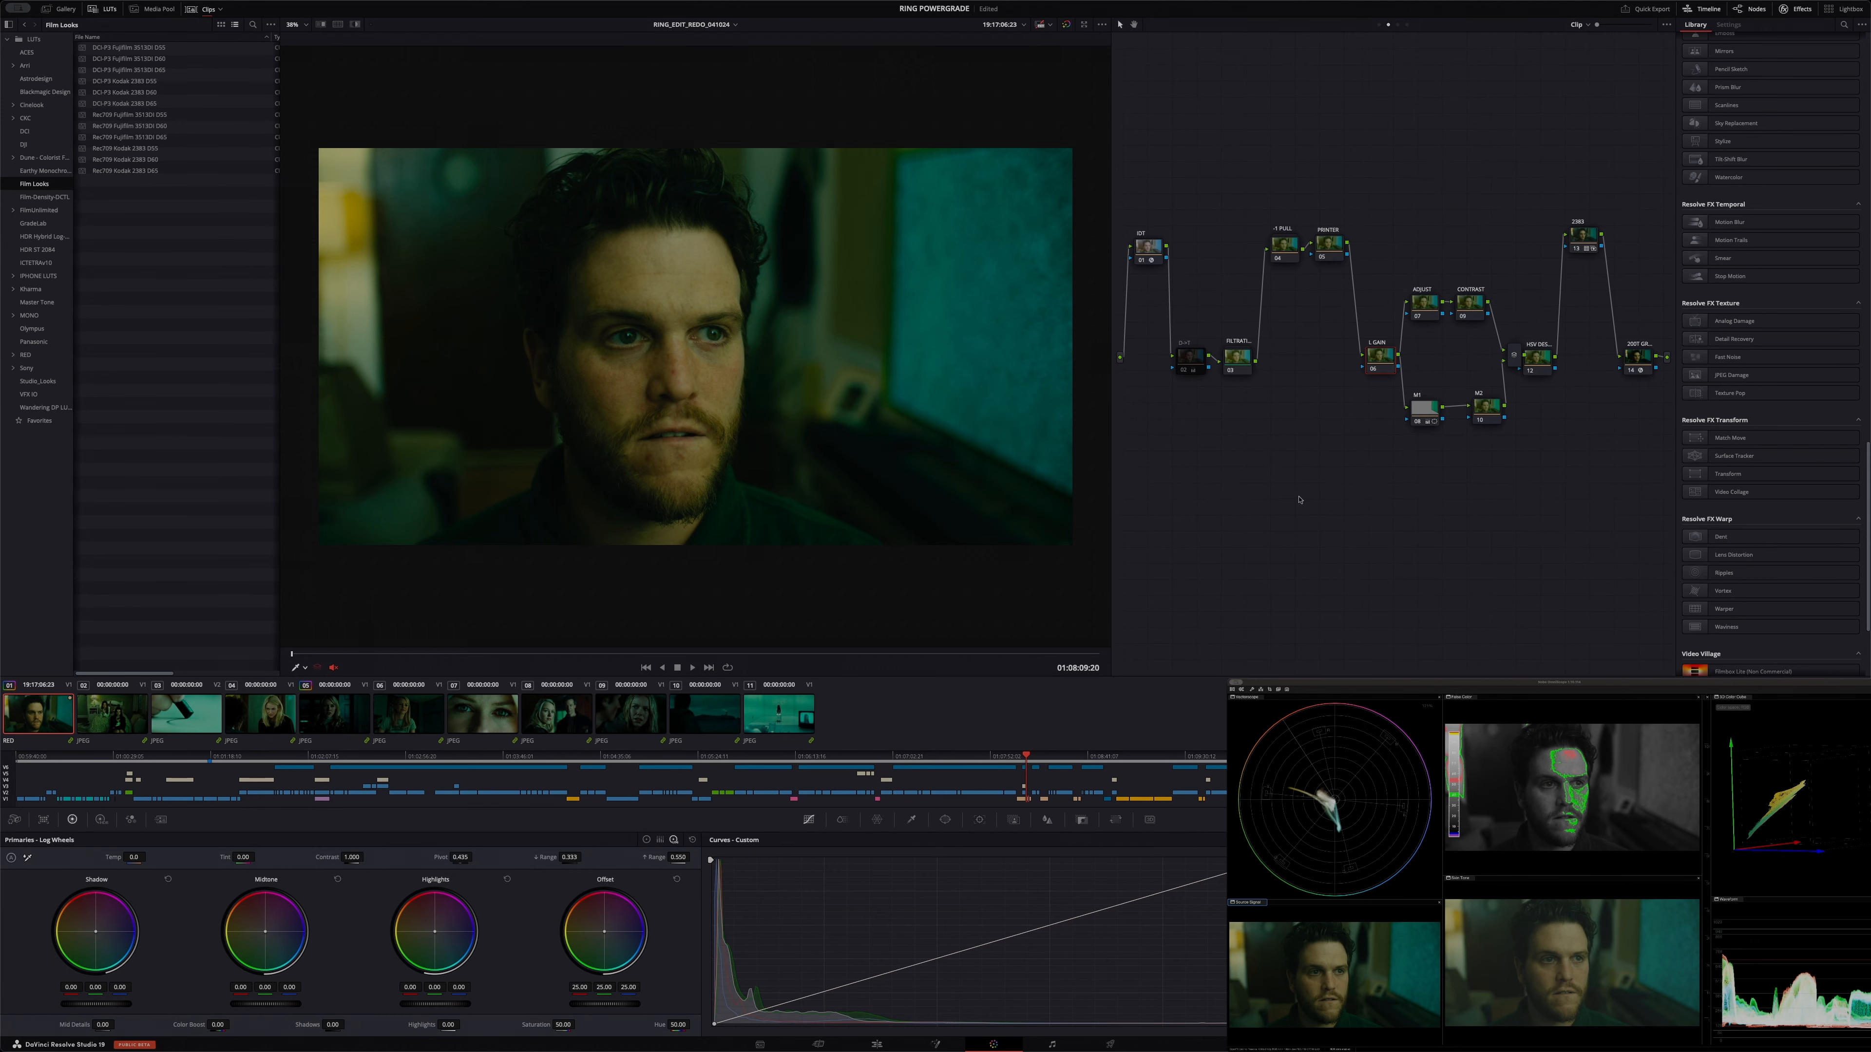
{"action": "left_click", "coordinate": [645, 841]}
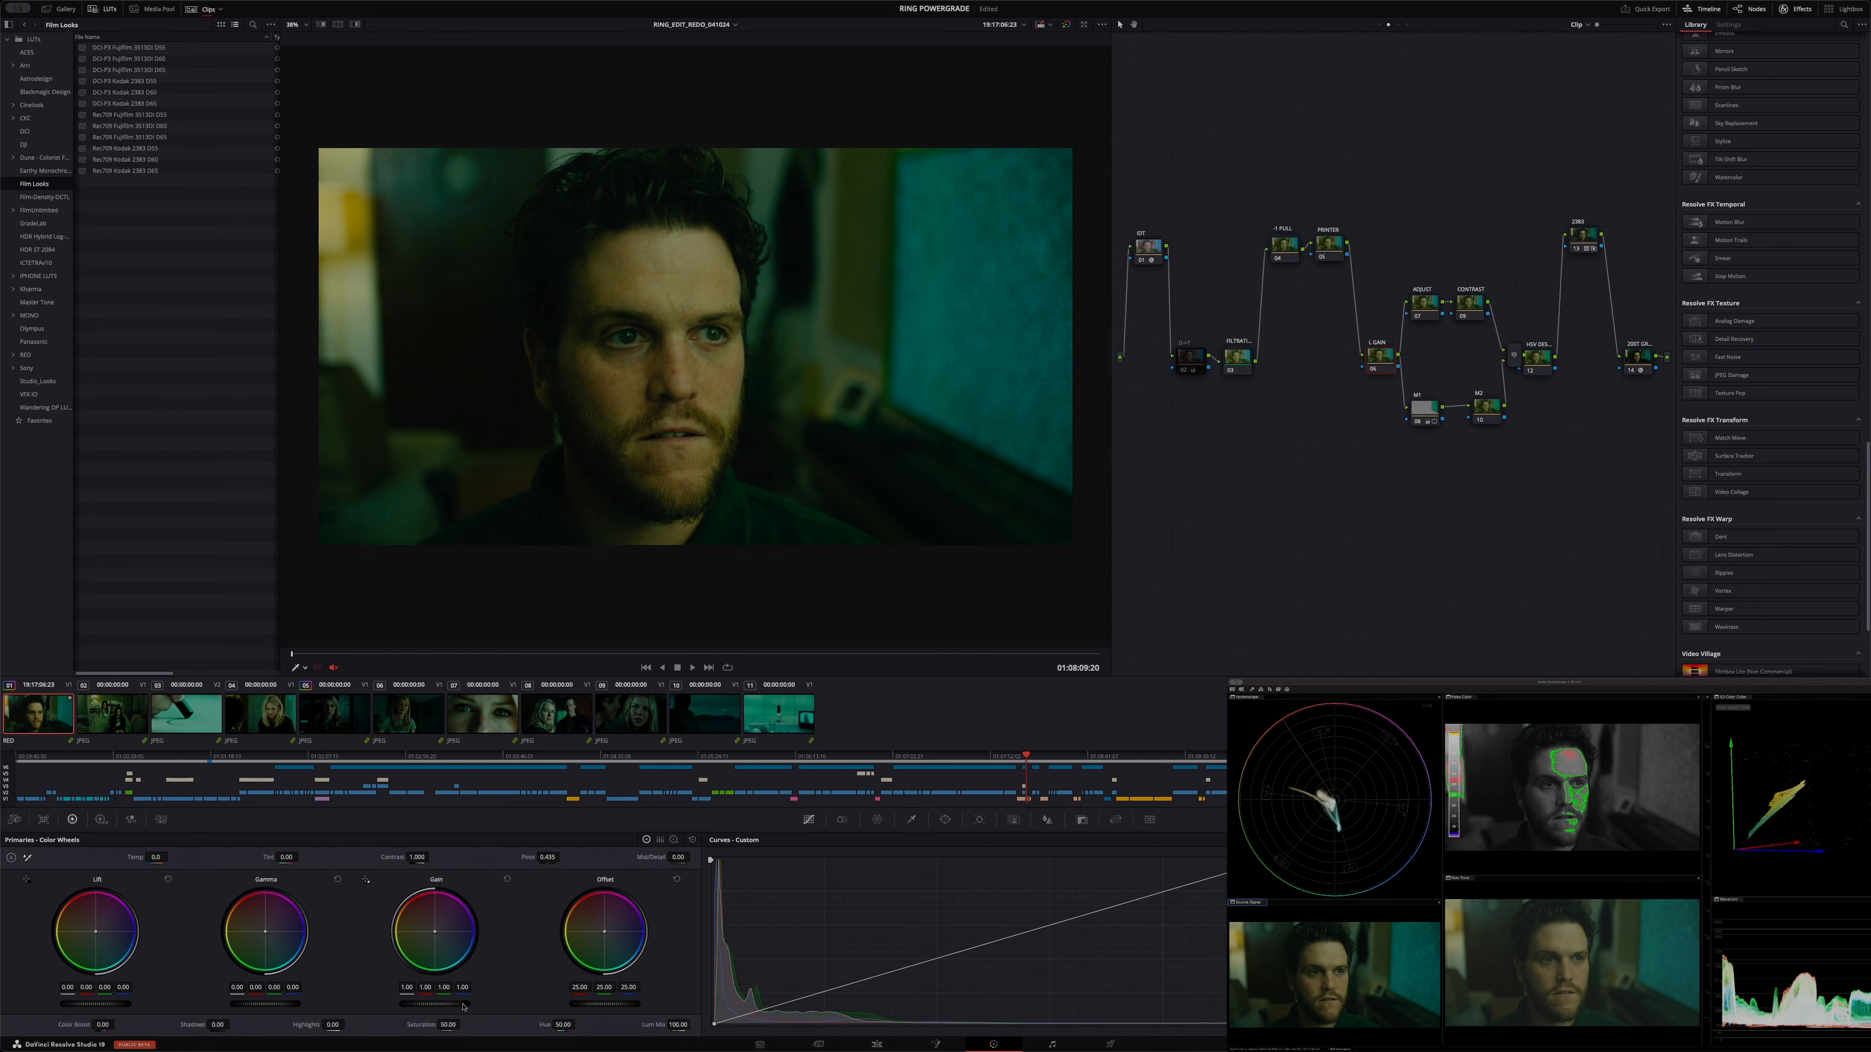
{"action": "mouse_move", "coordinate": [434, 1004]}
{"action": "left_mouse_down"}
{"action": "mouse_move", "coordinate": [365, 1004]}
{"action": "mouse_move", "coordinate": [442, 1004]}
{"action": "mouse_move", "coordinate": [426, 1007]}
{"action": "left_mouse_up"}
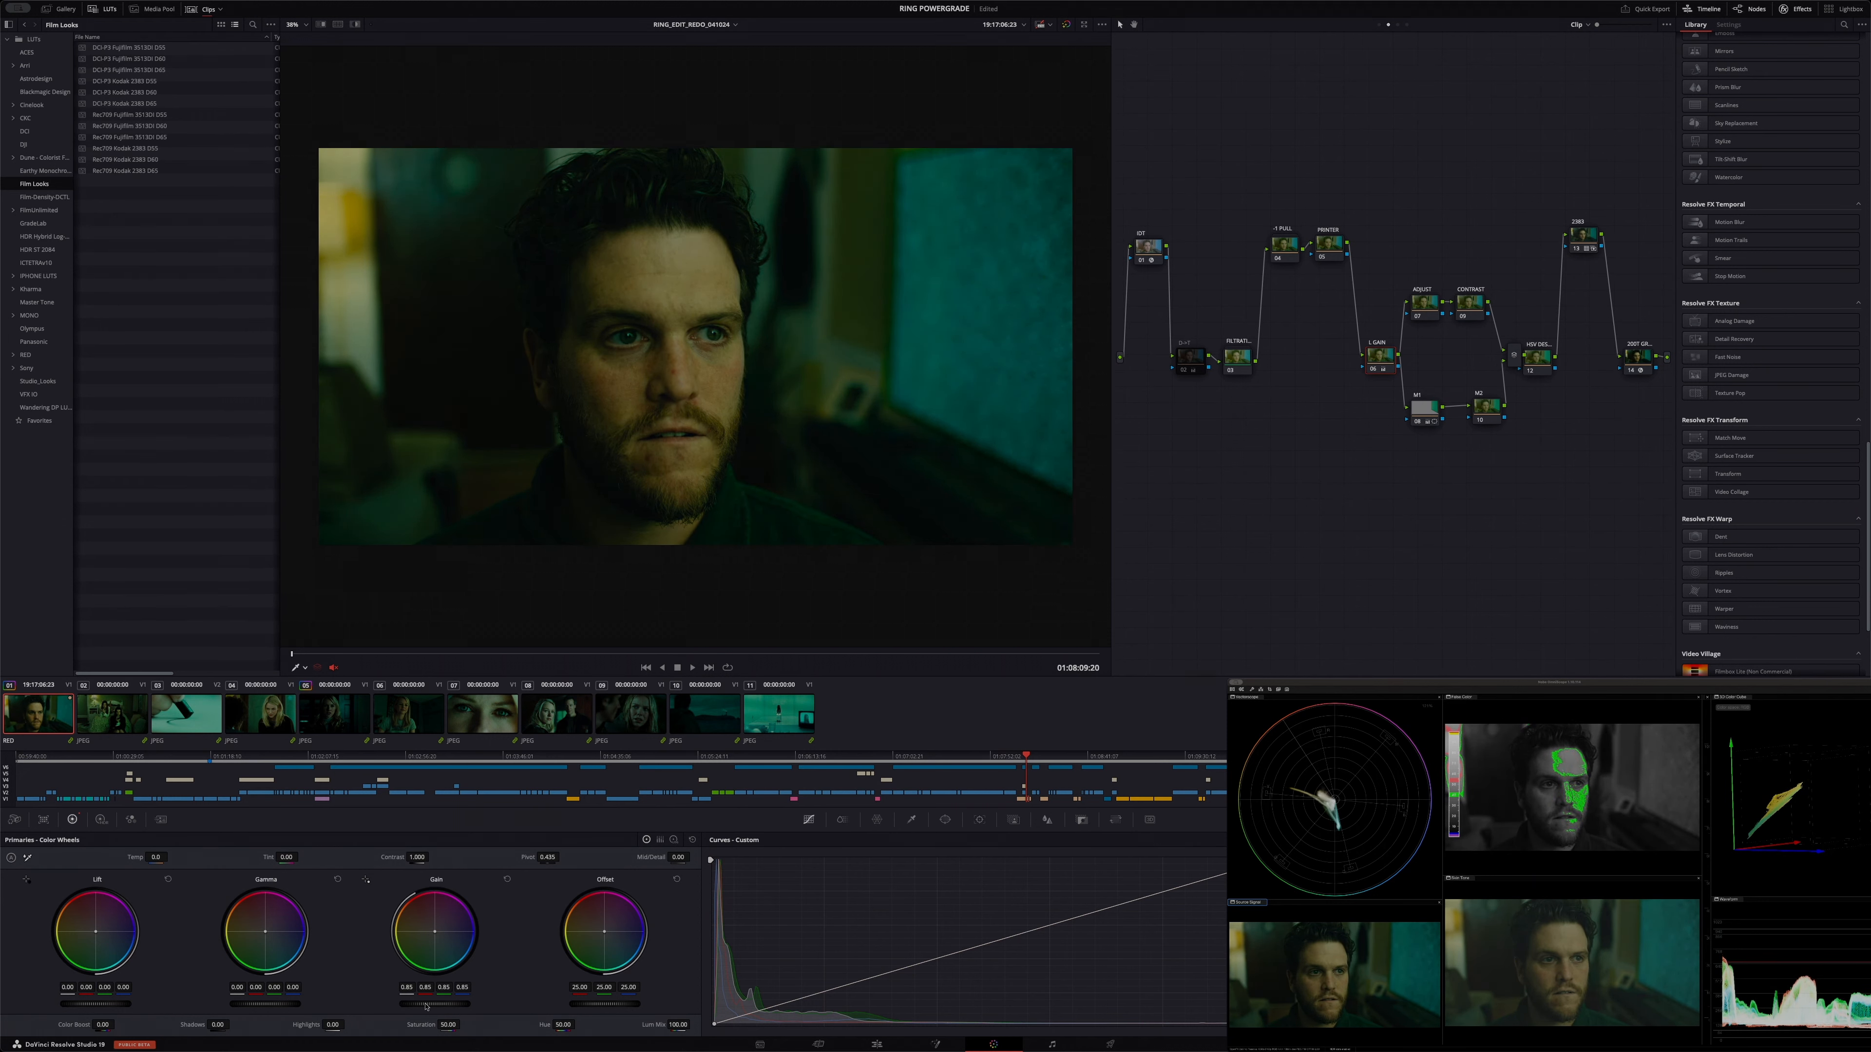
Try a Lift of -0.06 and a Gain of 1.08 on the ADJUST node, and reset its grade.
{"action": "left_click", "coordinate": [1419, 306]}
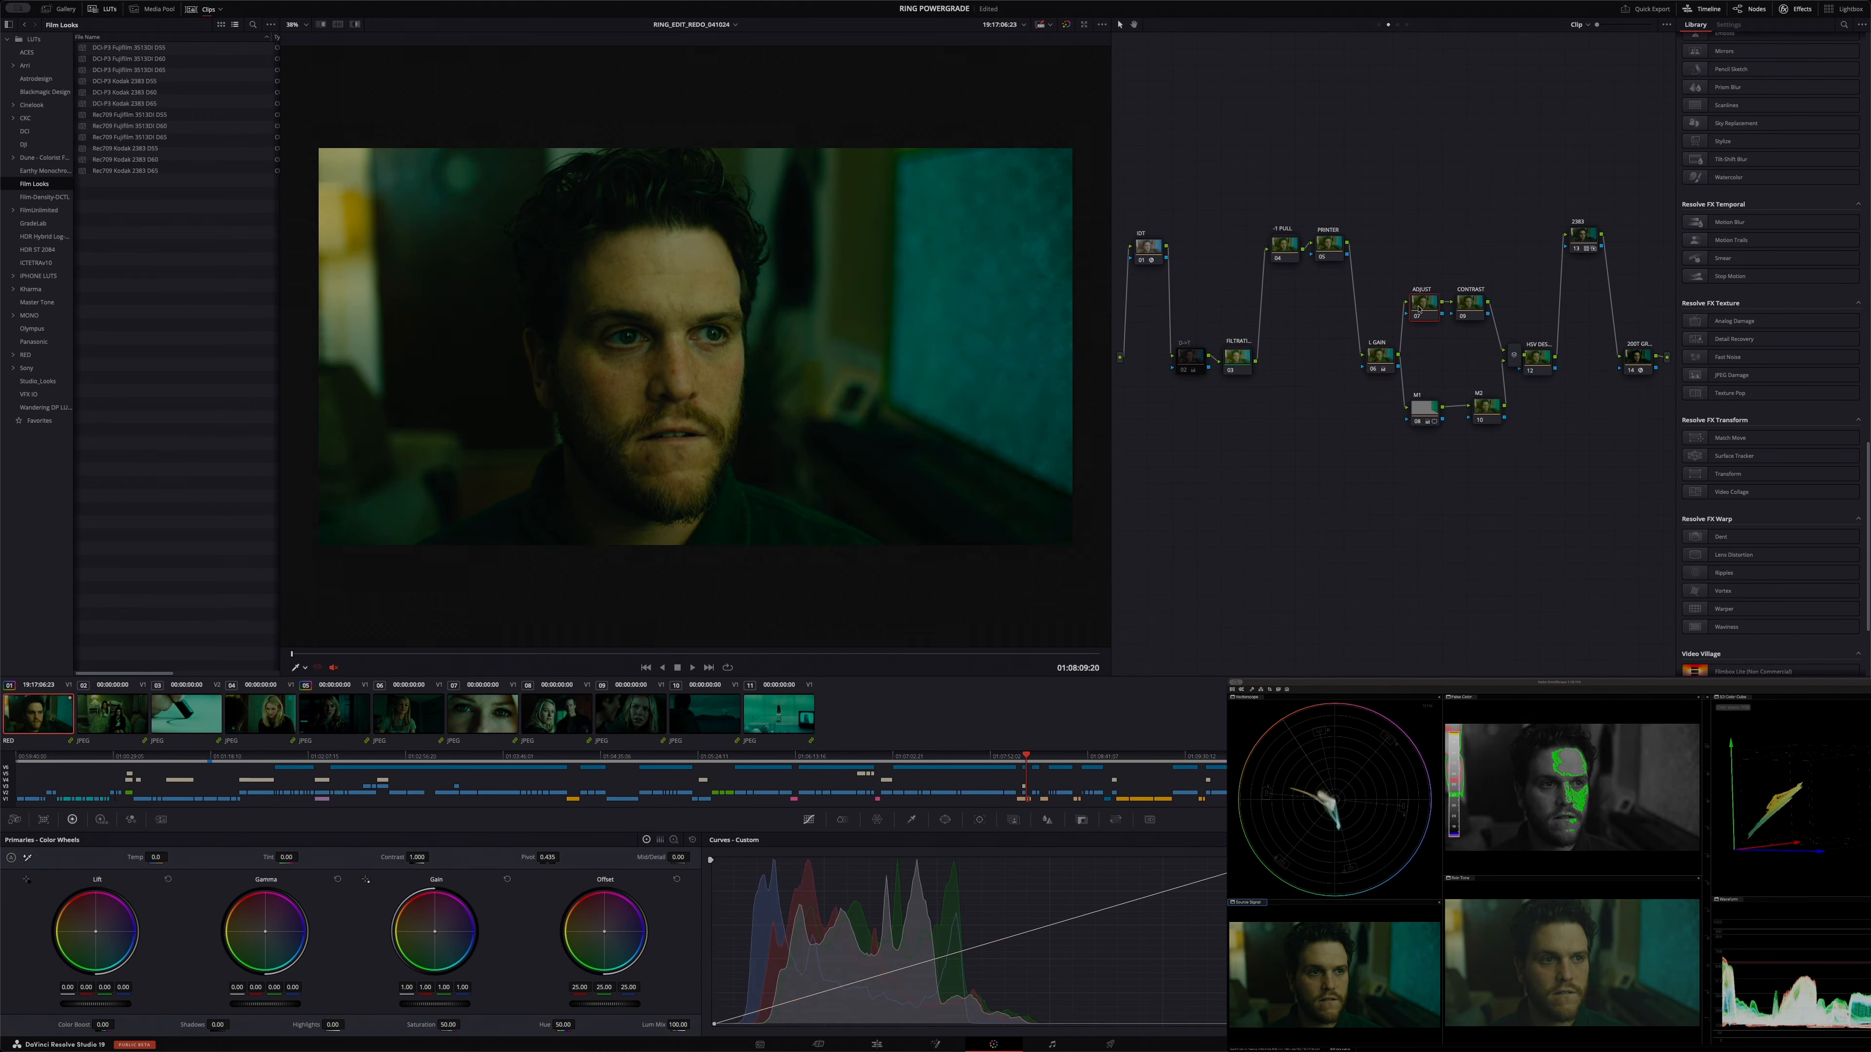
{"action": "left_click_drag", "start_coordinate": [117, 1005], "coordinate": [107, 1005]}
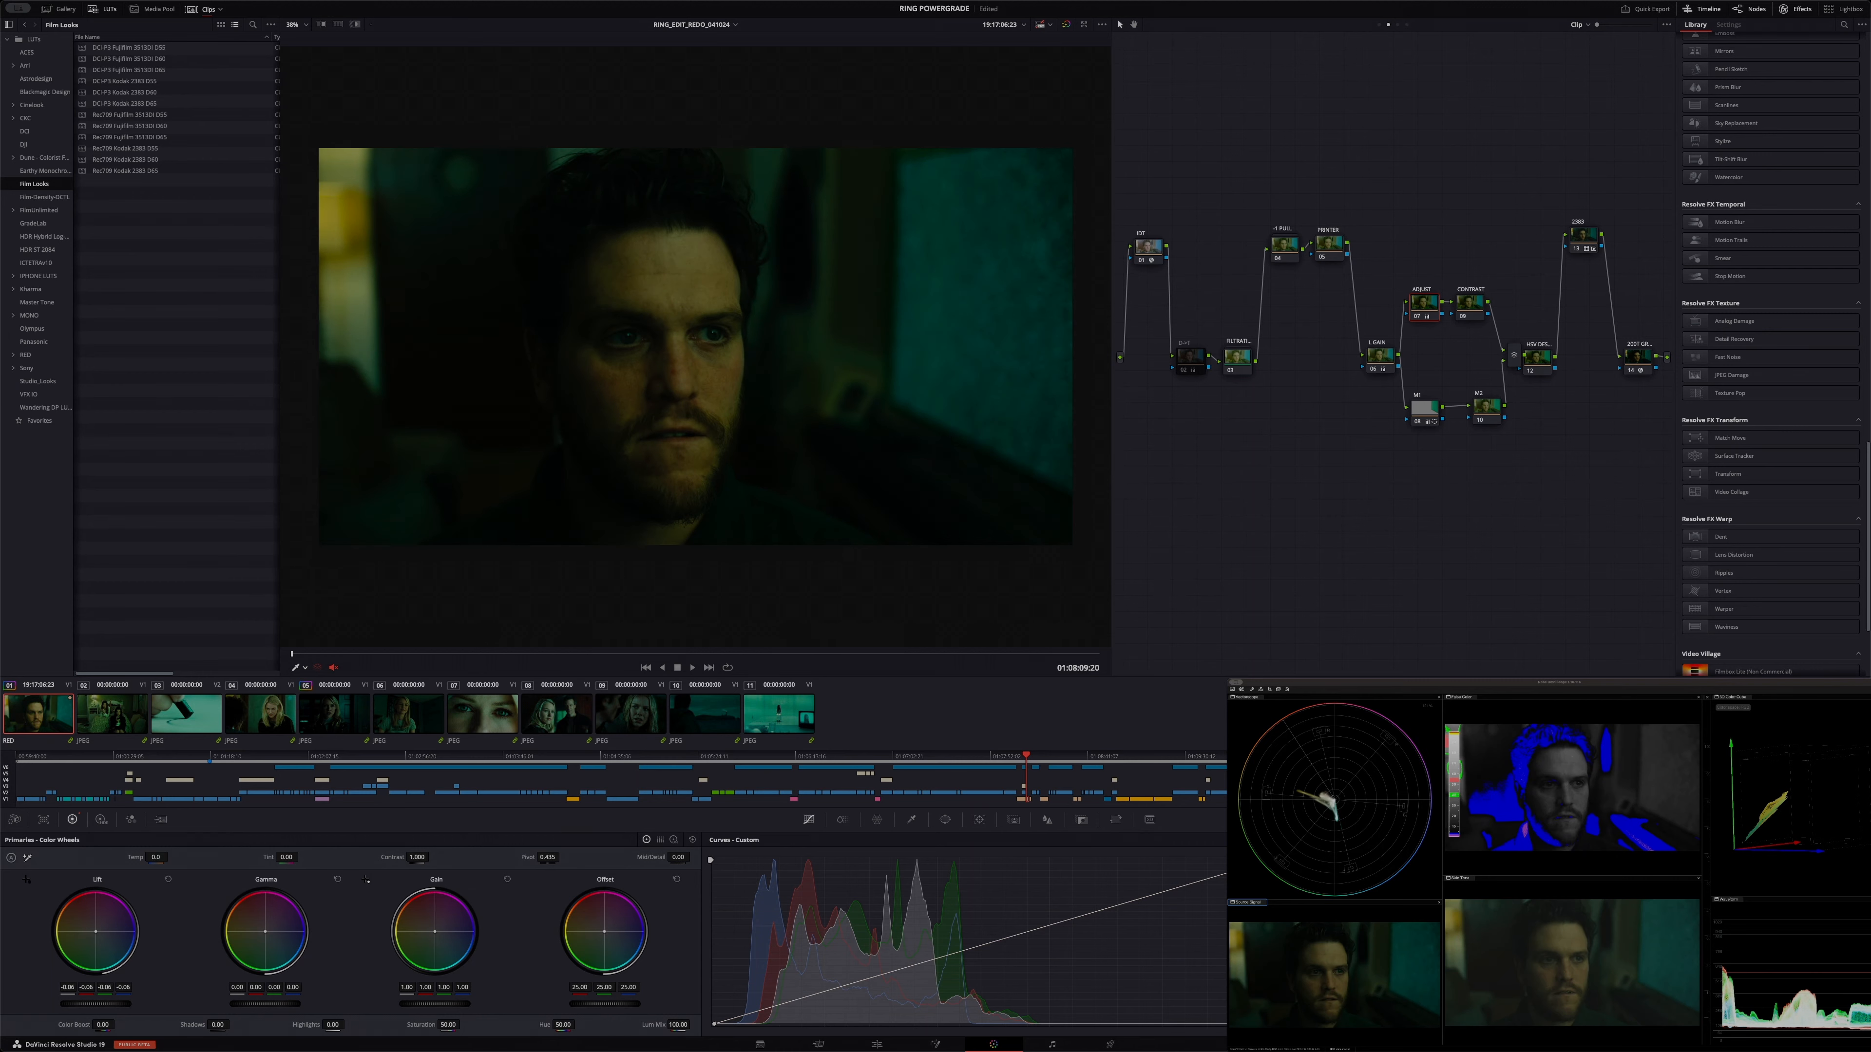
{"action": "left_click_drag", "start_coordinate": [436, 1004], "coordinate": [453, 1007]}
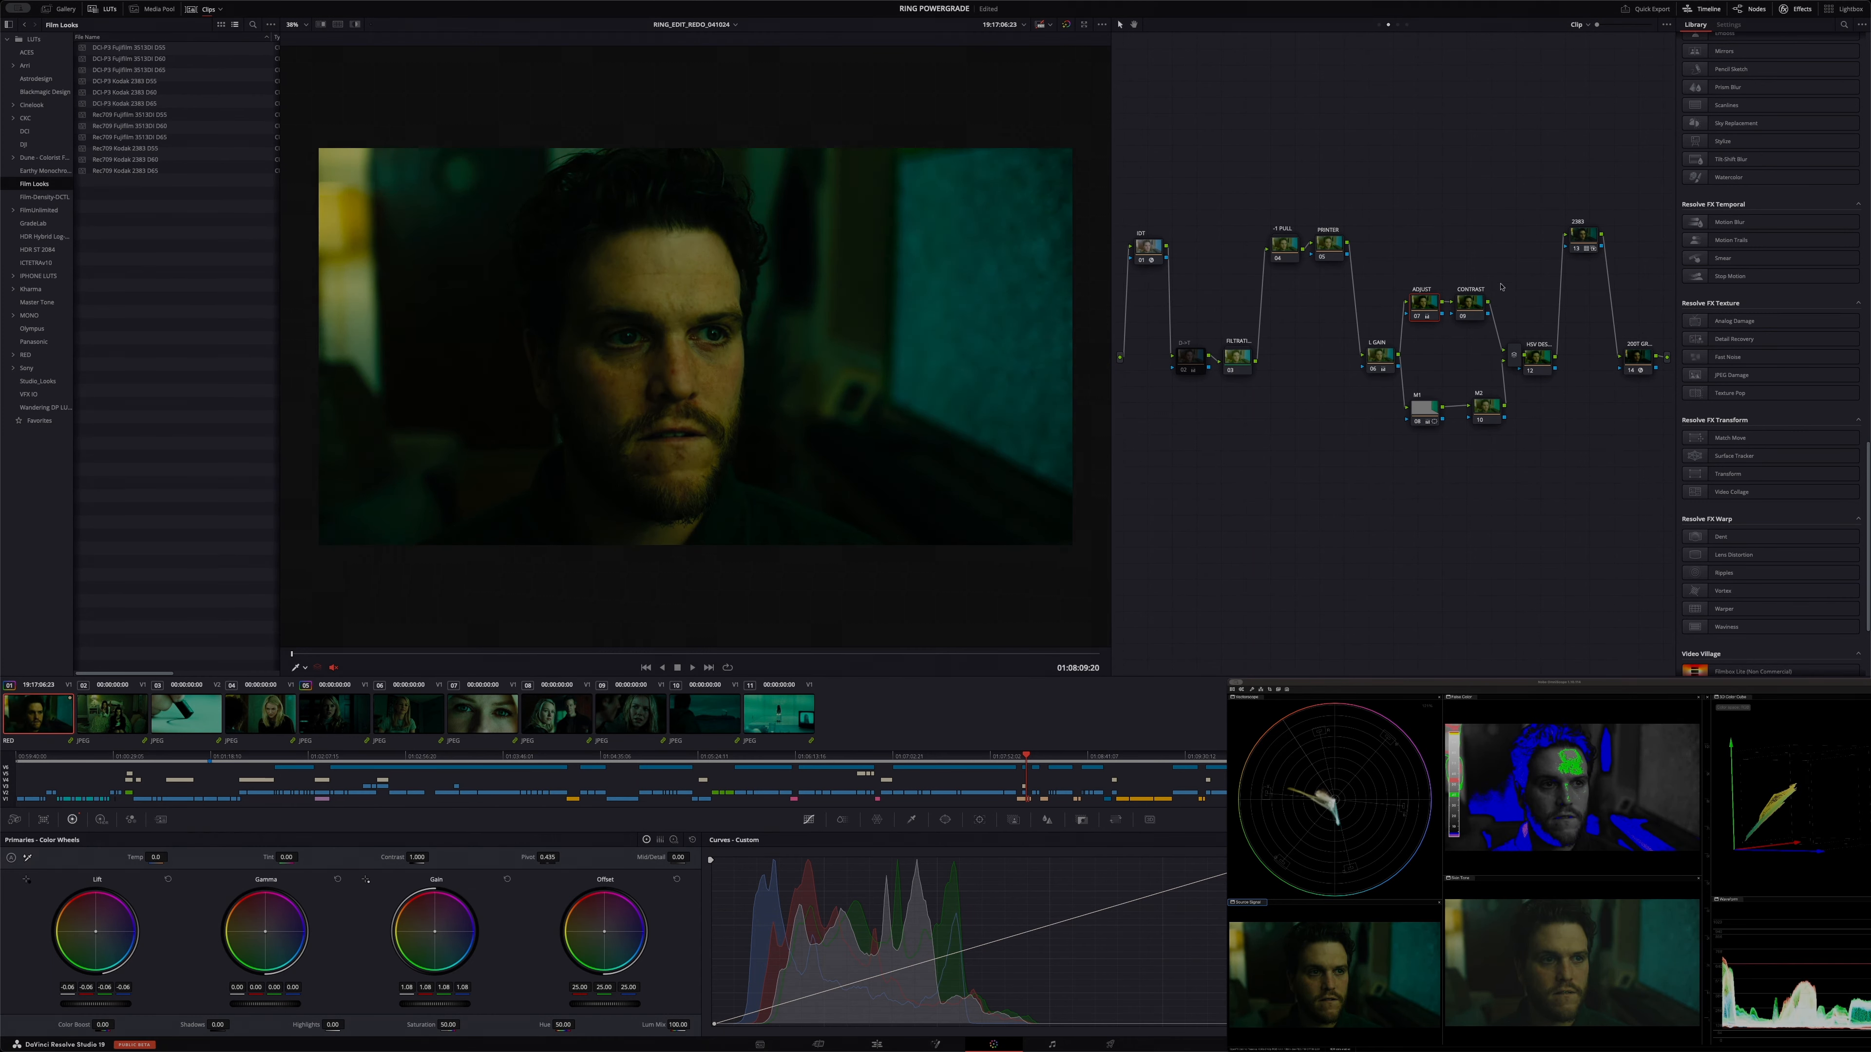
{"action": "right_click", "coordinate": [1432, 301]}
{"action": "left_click", "coordinate": [1448, 302]}
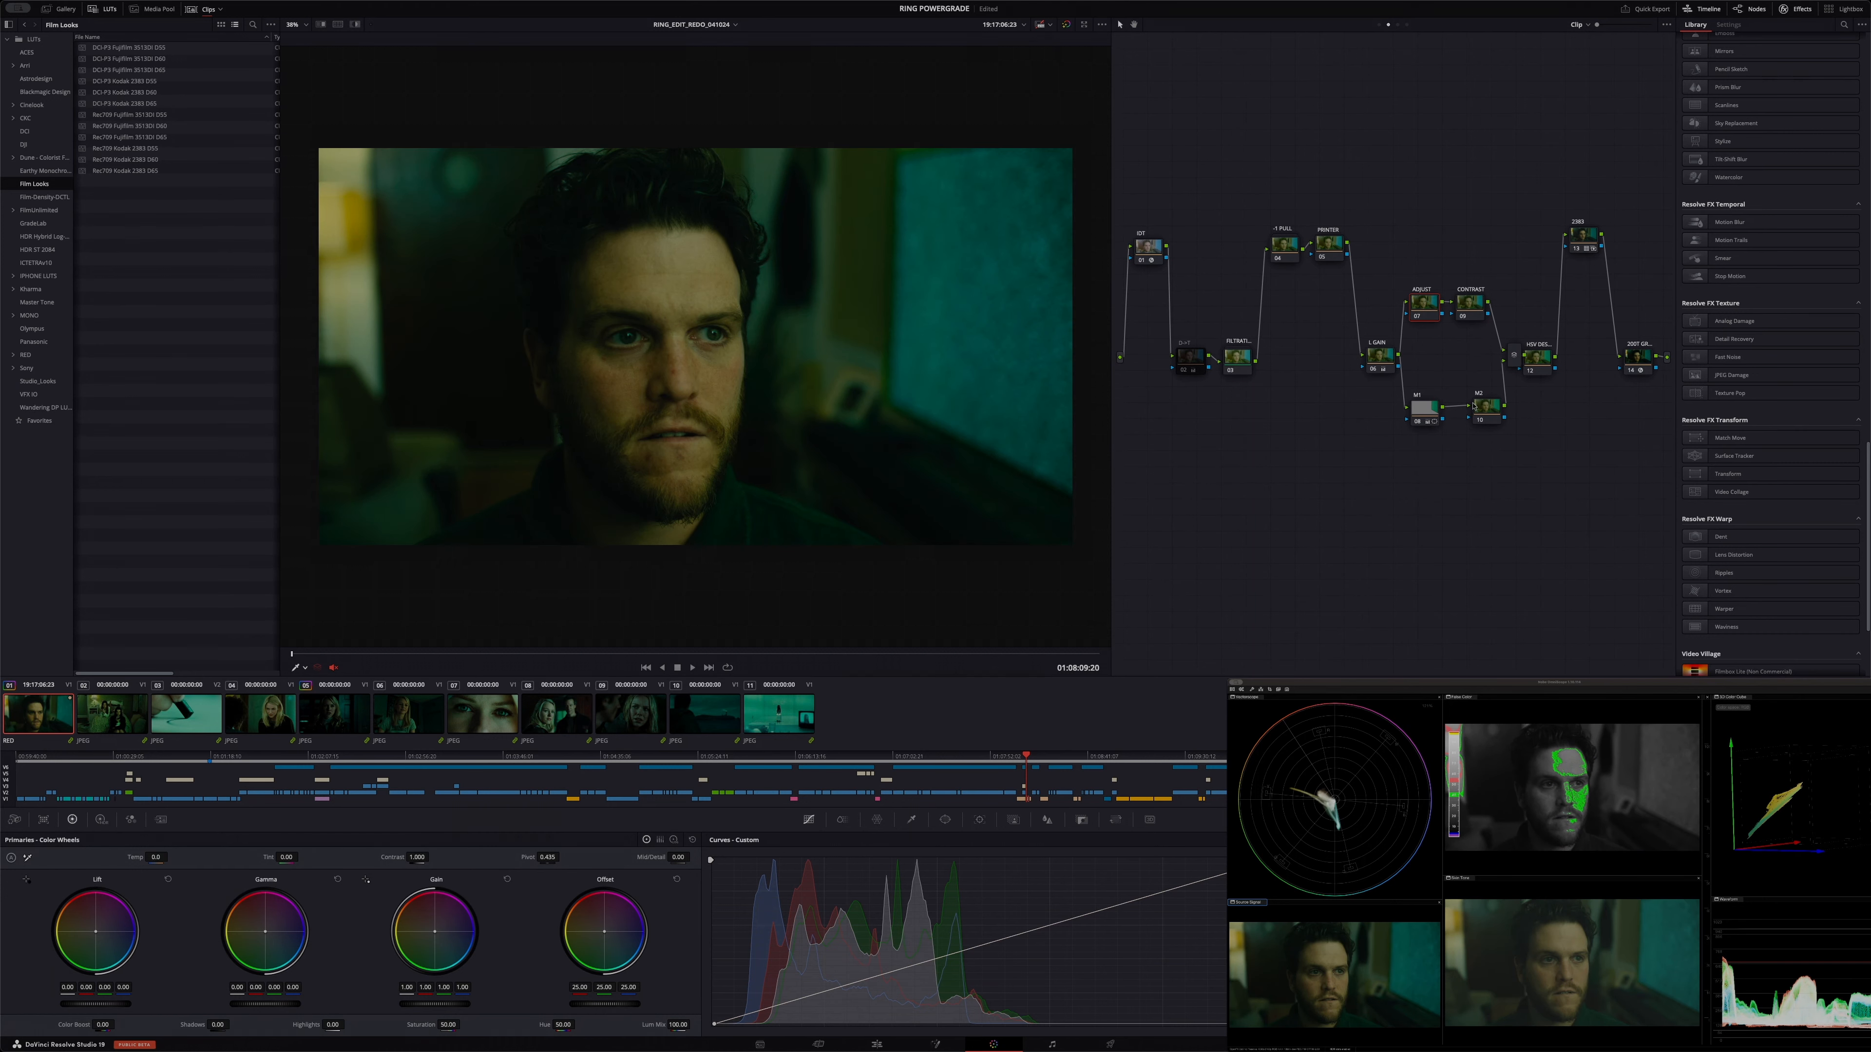
Move the lower parallel branch's nodes slightly down and toggle the branch's first node to compare its effect.
{"action": "left_click", "coordinate": [1431, 411]}
{"action": "left_click_drag", "start_coordinate": [1427, 410], "coordinate": [1422, 422]}
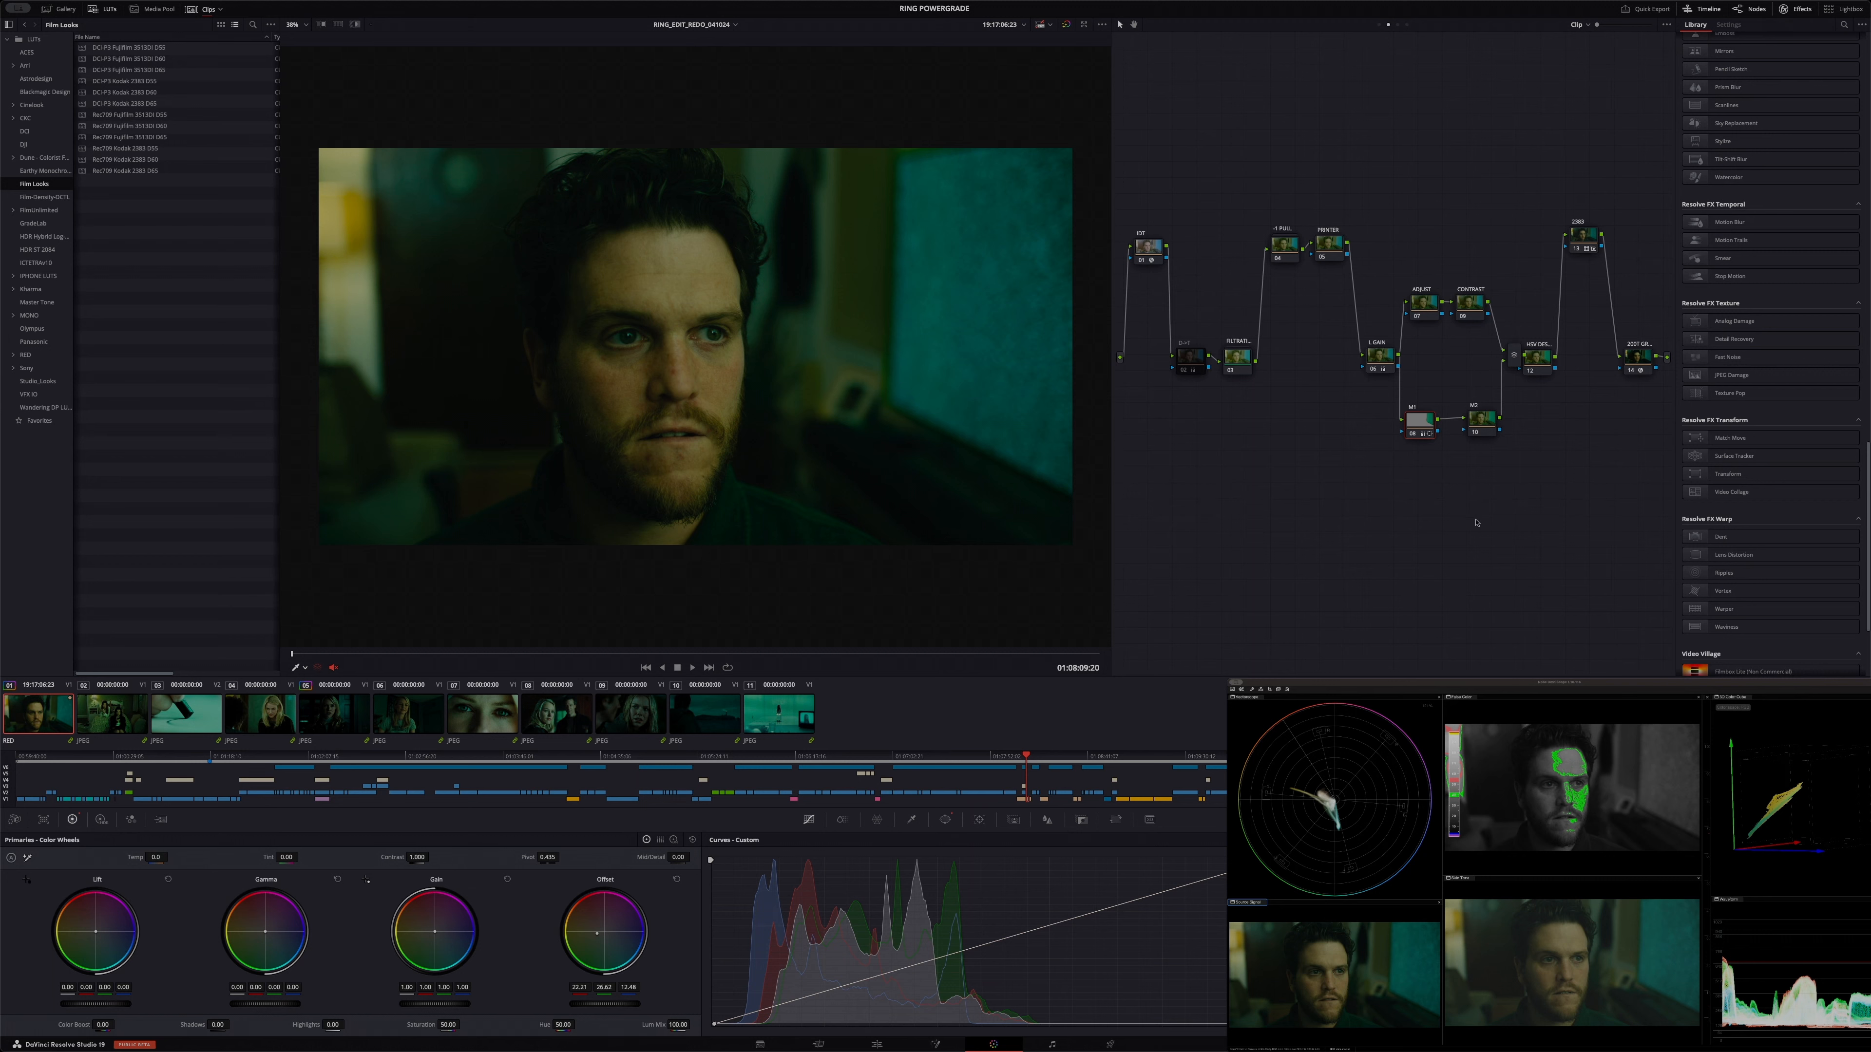
{"action": "key", "text": "ctrl+d"}
{"action": "key", "text": "ctrl+d"}
Reposition the HSV node just after the parallel mixer and lower its overall Gain to 0.94.
{"action": "mouse_move", "coordinate": [1536, 358]}
{"action": "left_mouse_down"}
{"action": "mouse_move", "coordinate": [1535, 295]}
{"action": "mouse_move", "coordinate": [1538, 331]}
{"action": "left_mouse_up"}
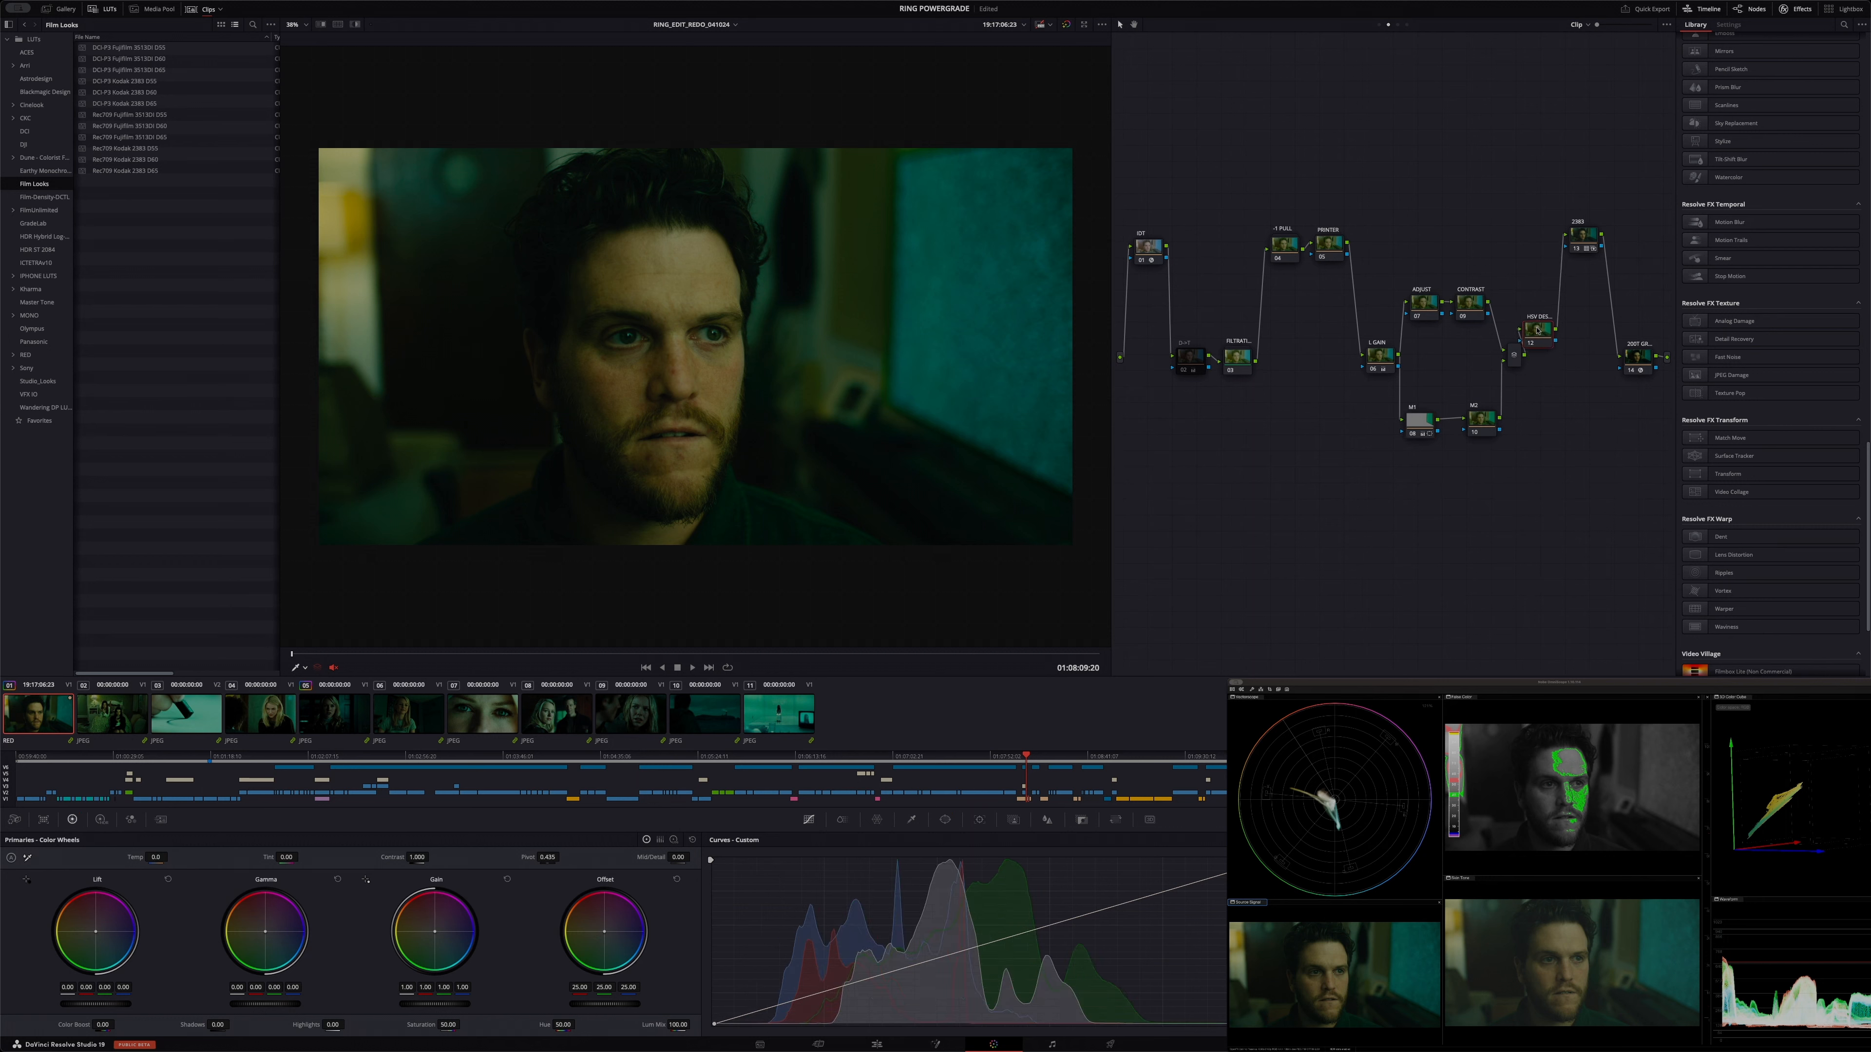
{"action": "left_click_drag", "start_coordinate": [1536, 330], "coordinate": [1553, 347]}
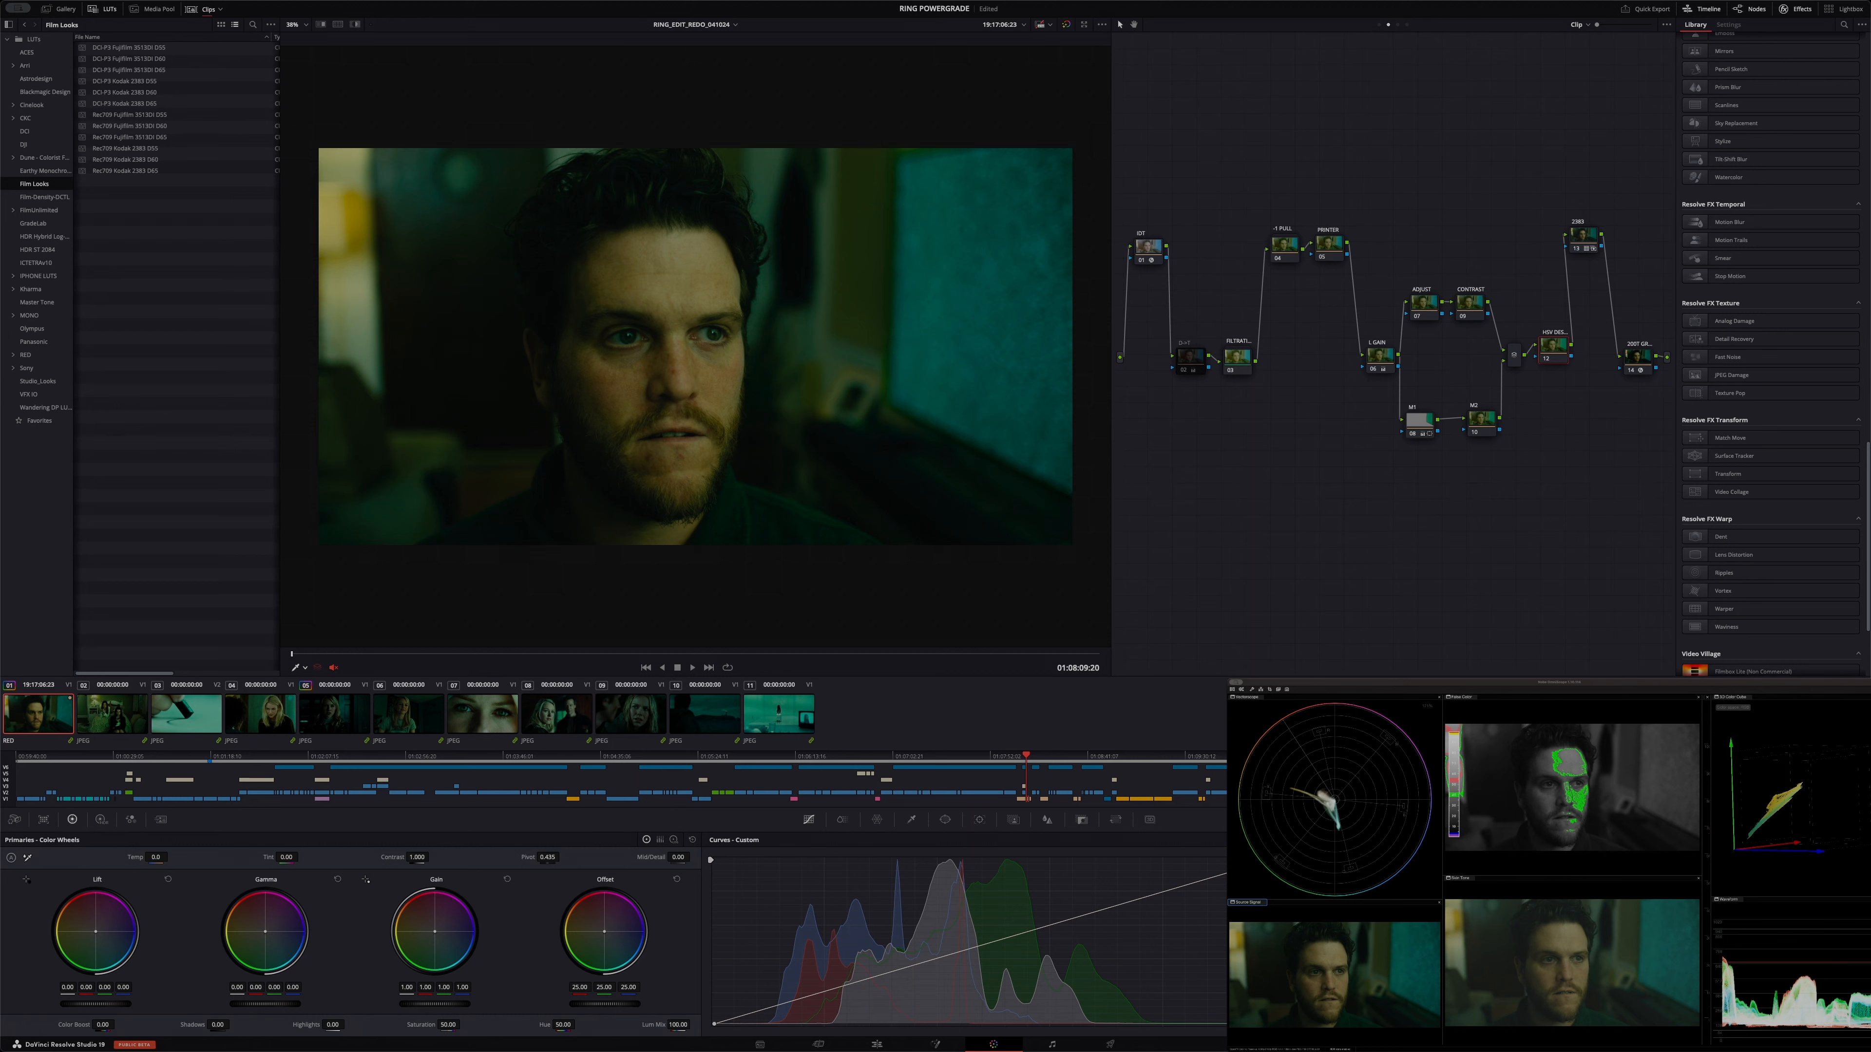
{"action": "mouse_move", "coordinate": [435, 1003]}
{"action": "left_mouse_down"}
{"action": "mouse_move", "coordinate": [457, 1003]}
{"action": "mouse_move", "coordinate": [376, 1004]}
{"action": "mouse_move", "coordinate": [434, 1004]}
{"action": "left_mouse_up"}
Check the Color Space and Channels settings of the HSV node.
{"action": "right_click", "coordinate": [1553, 346]}
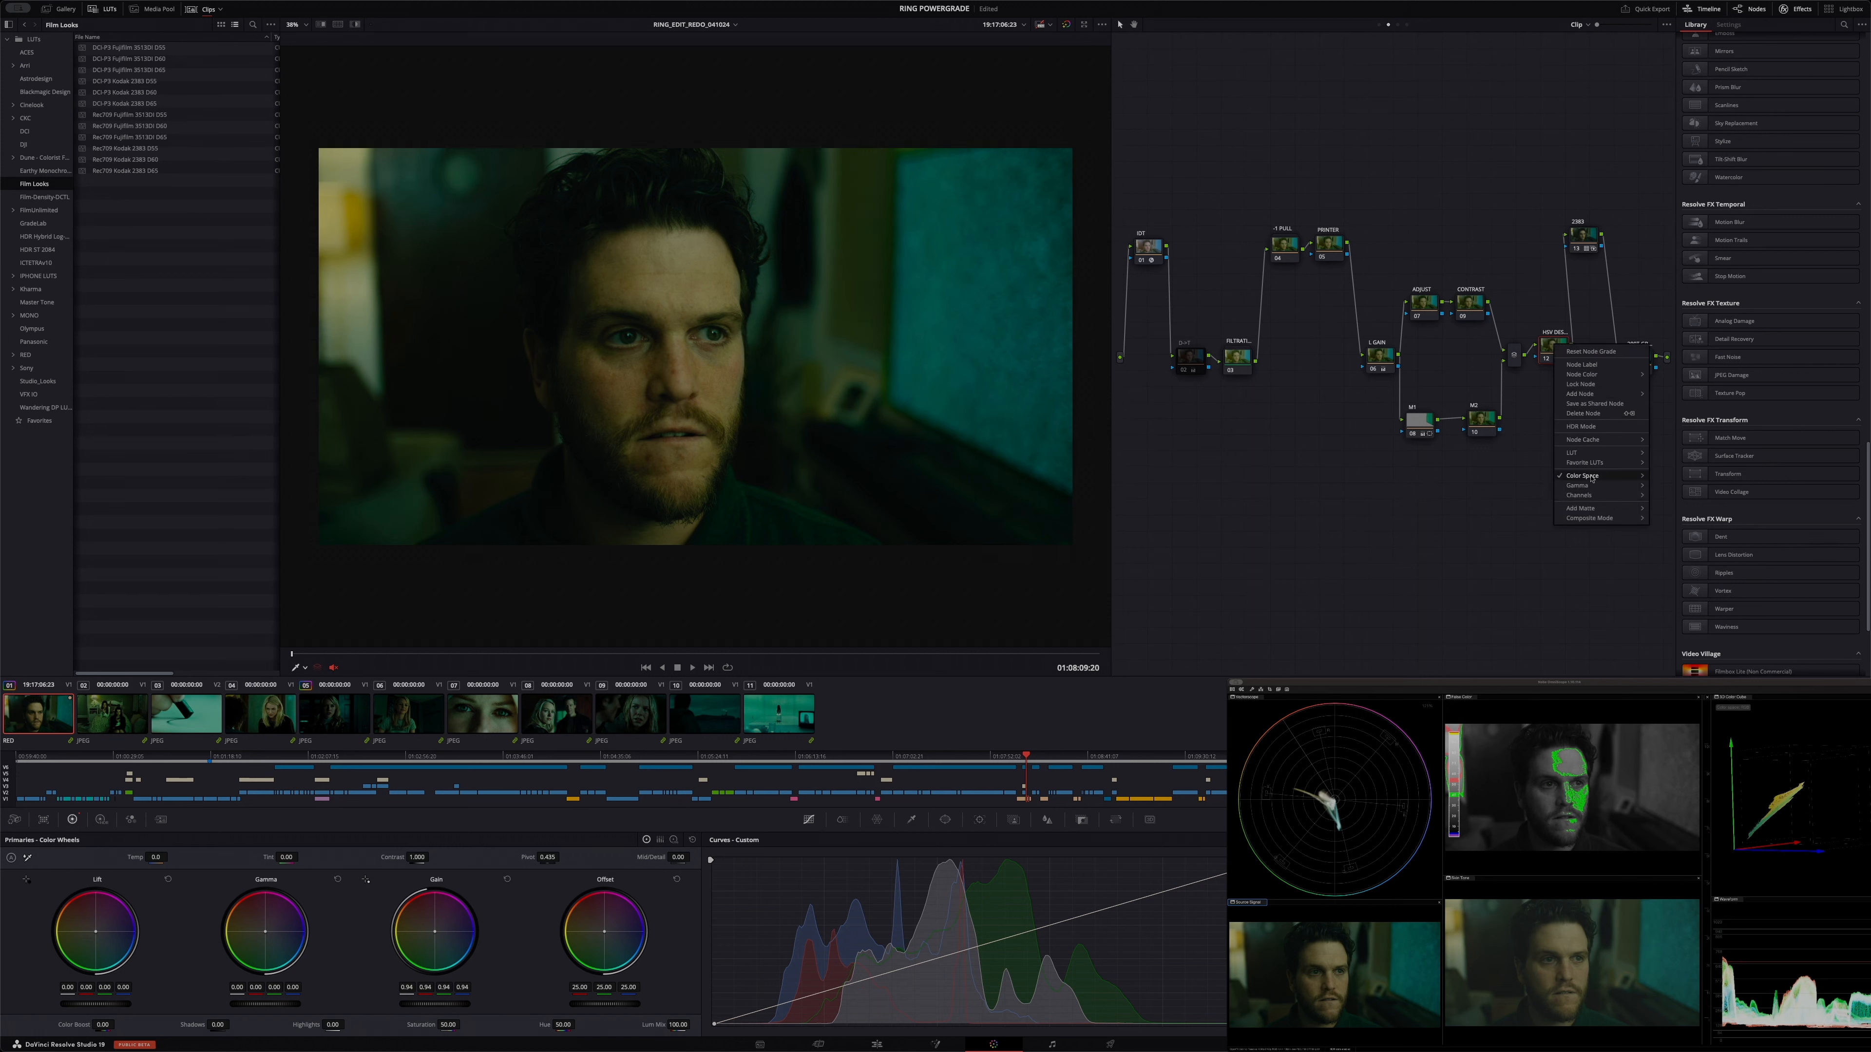
{"action": "mouse_move", "coordinate": [1592, 478]}
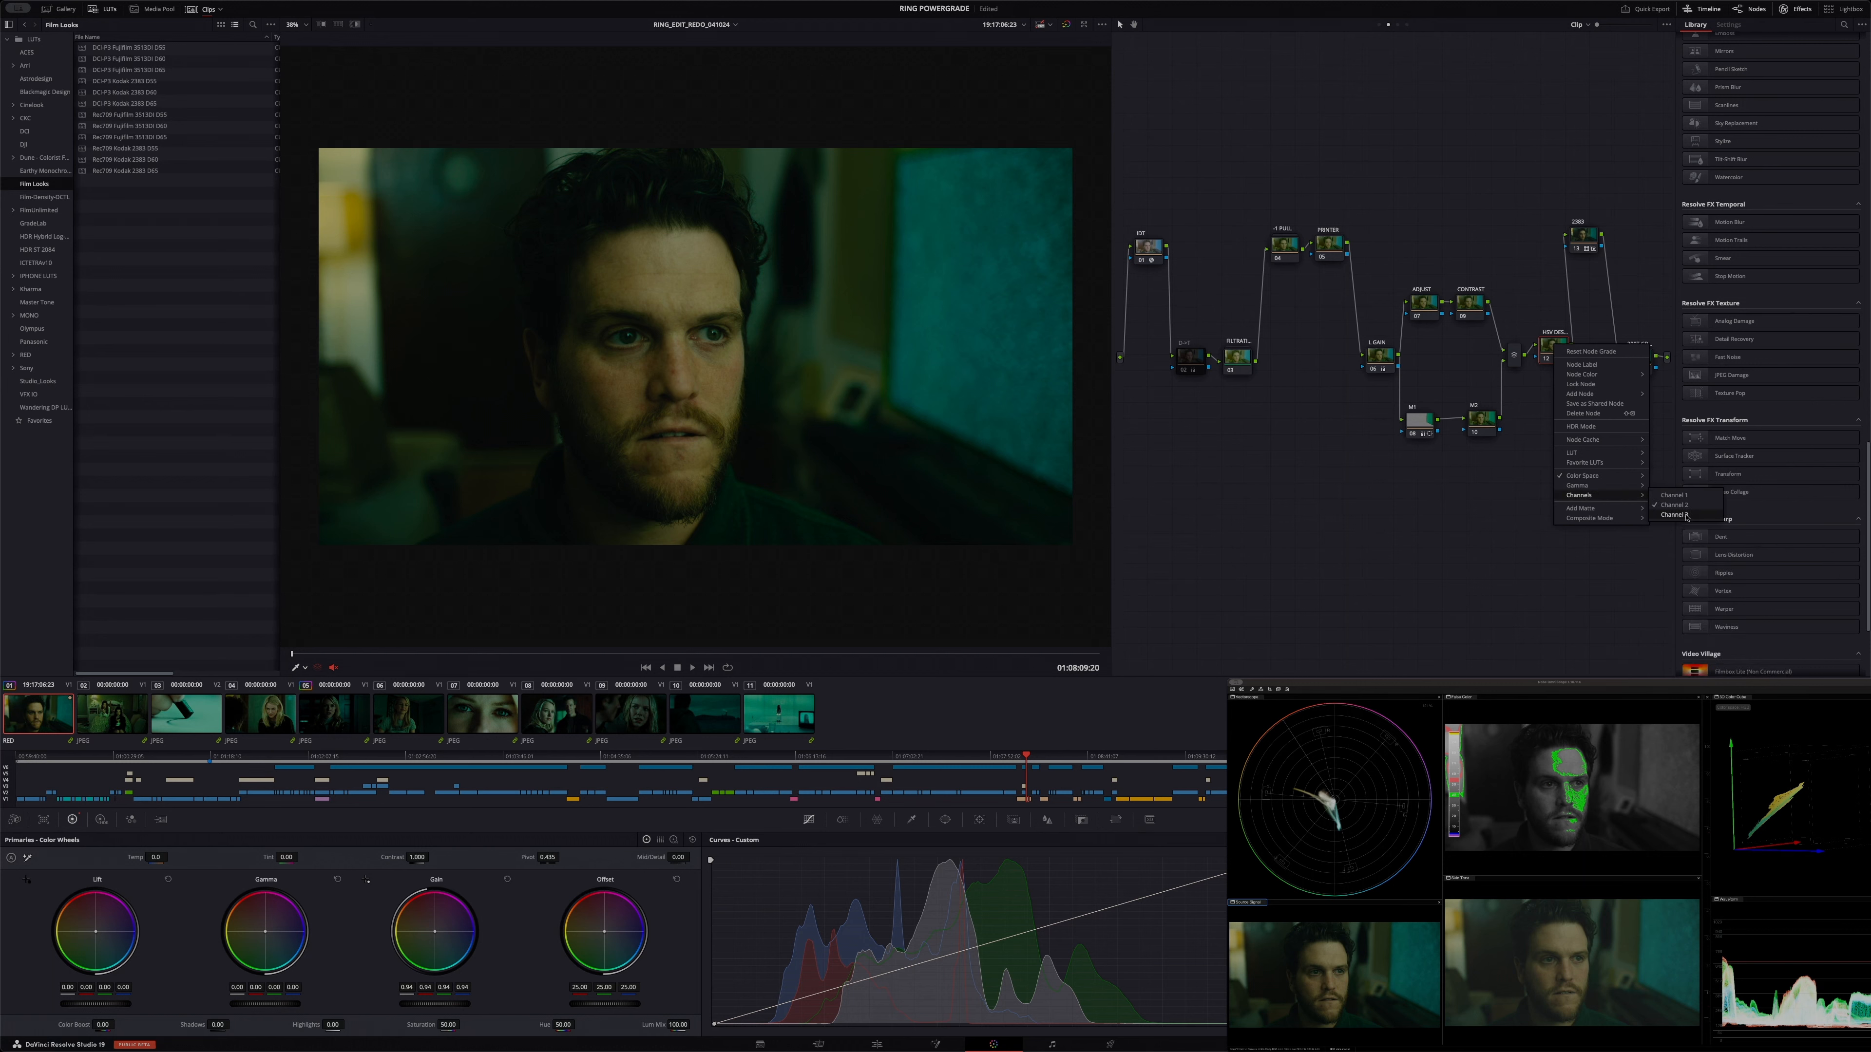
{"action": "left_click", "coordinate": [1550, 570]}
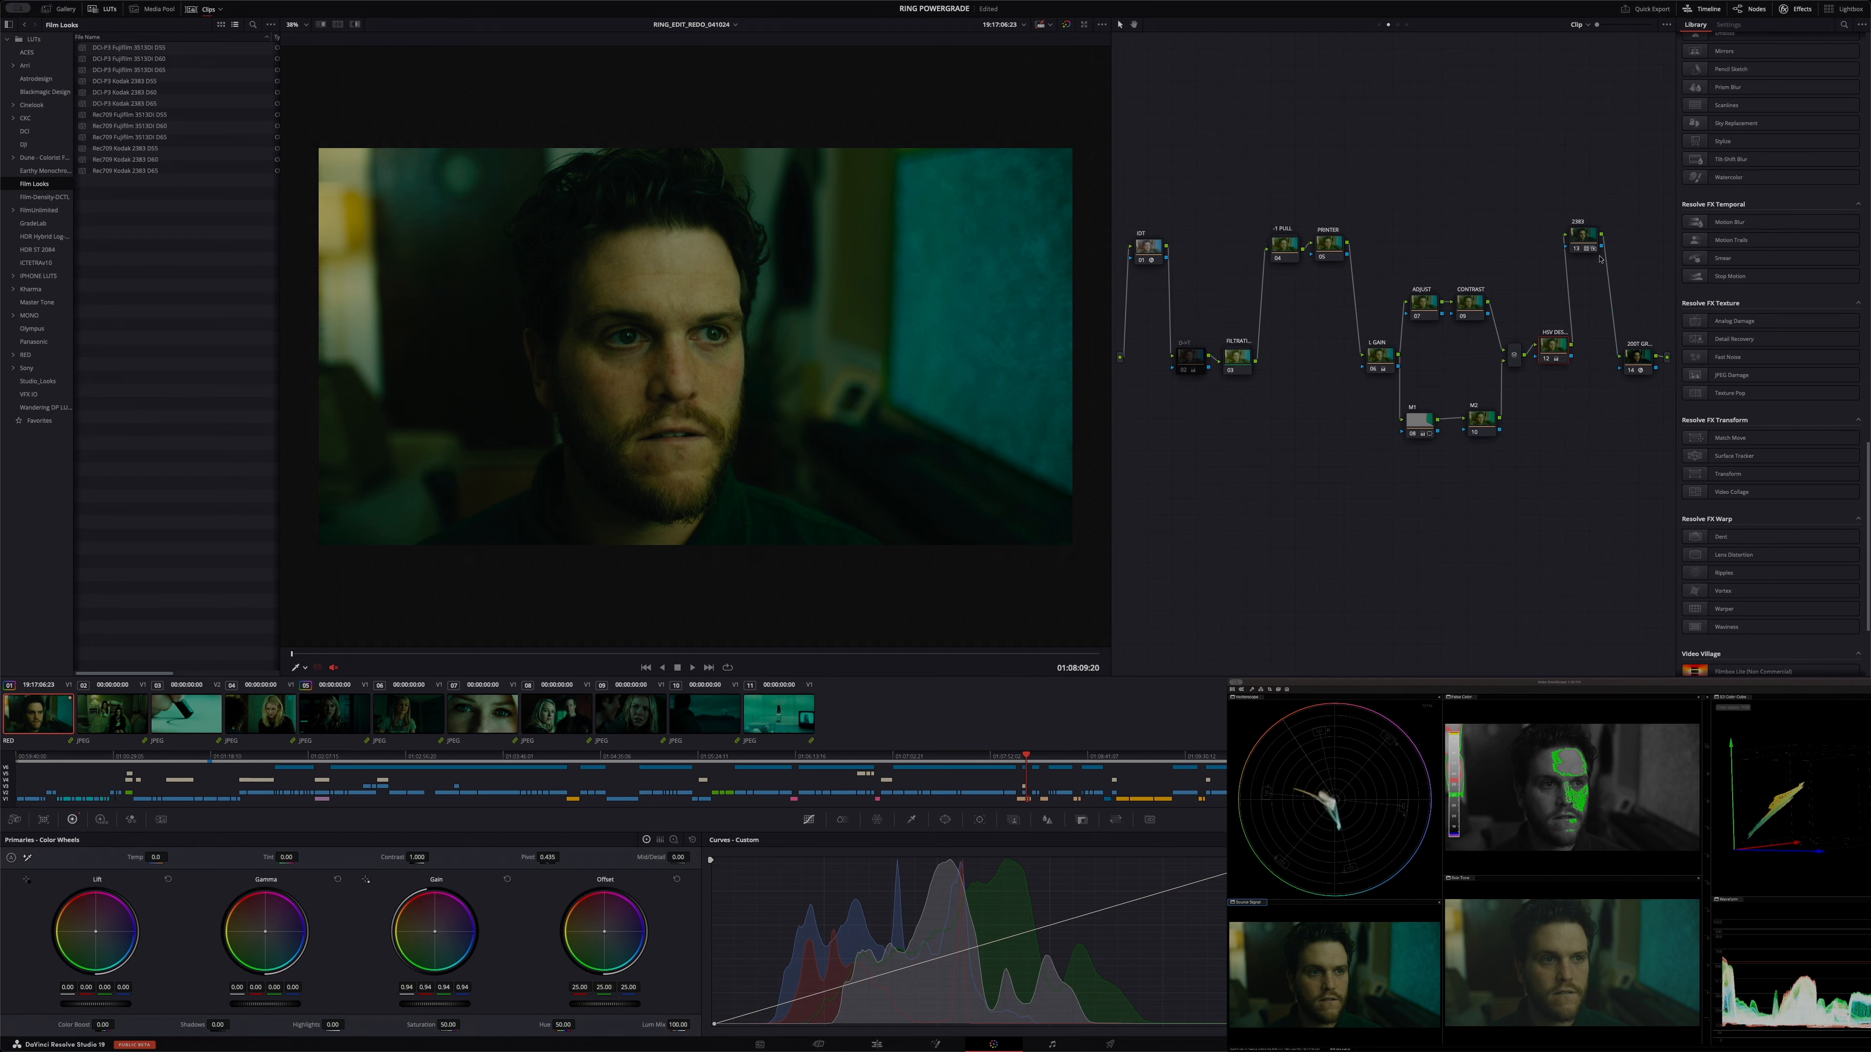
Select the 2383 film print node and open its Key settings to adjust the strength of the print emulation.
{"action": "left_click", "coordinate": [1591, 235]}
{"action": "left_click_drag", "start_coordinate": [1585, 238], "coordinate": [1588, 230]}
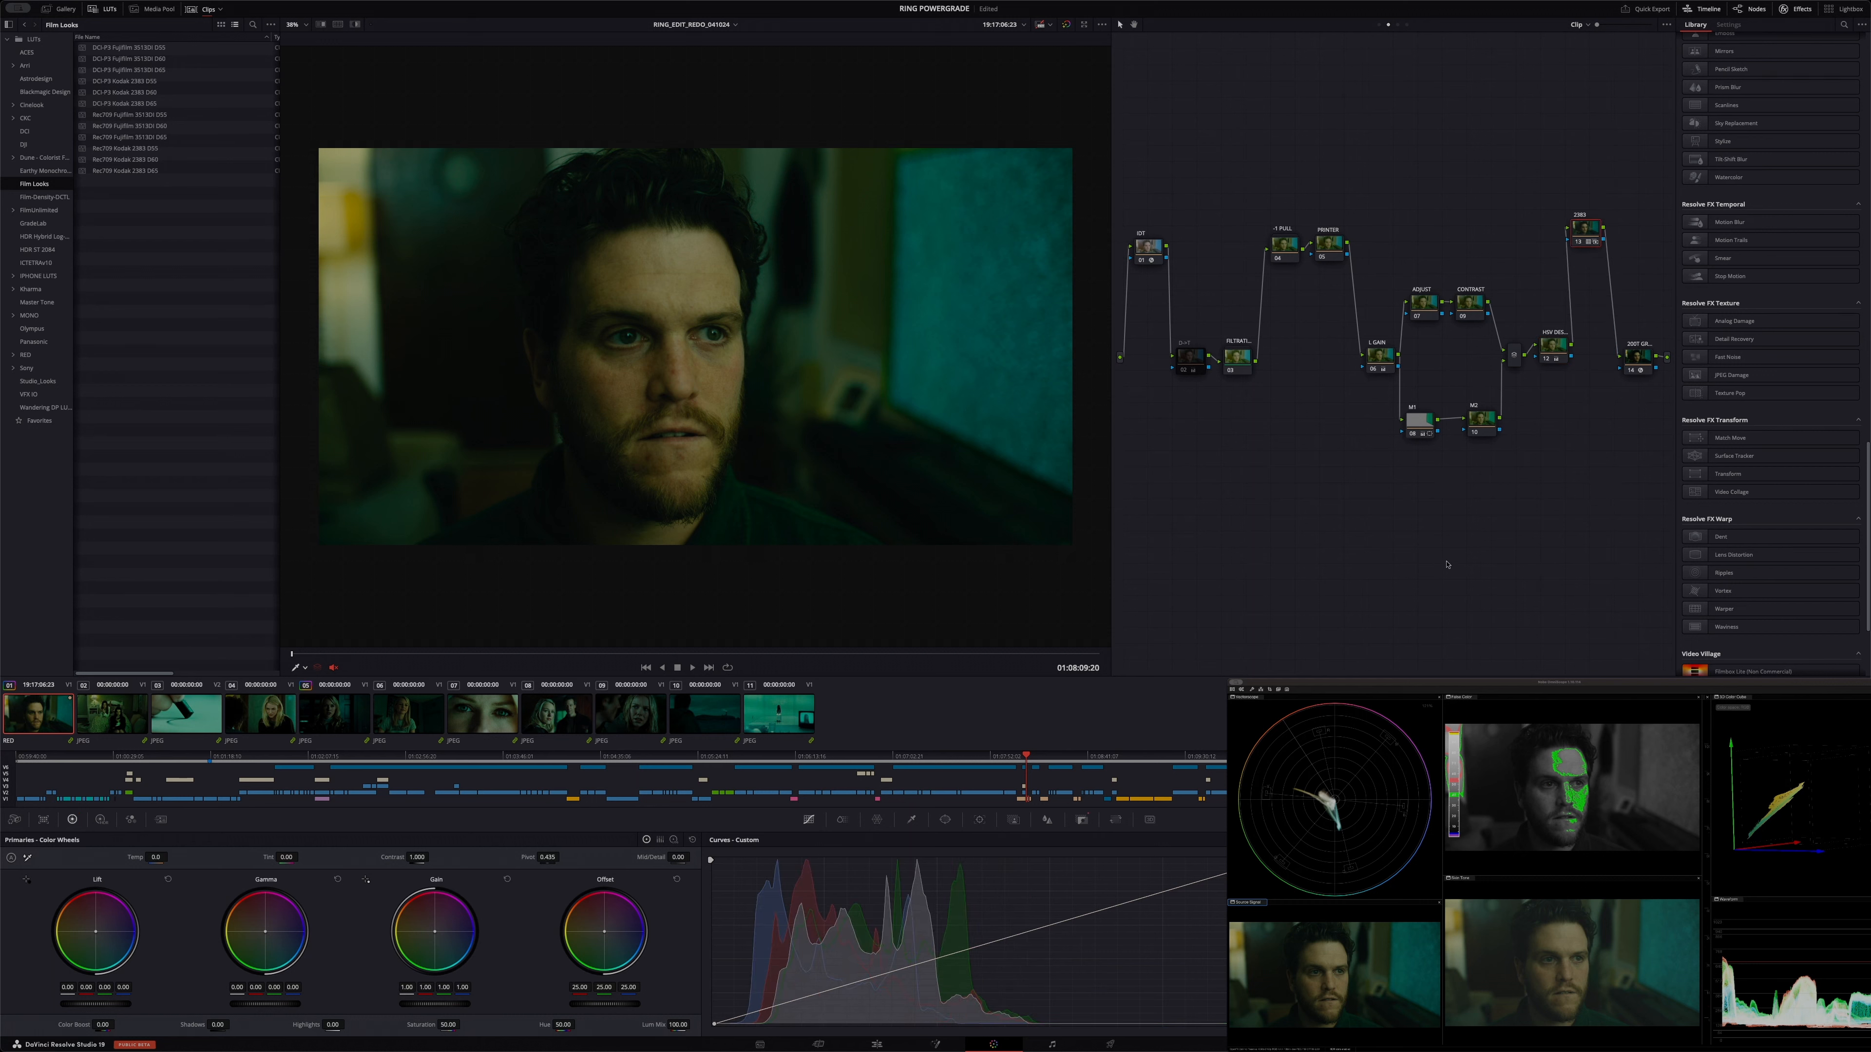
{"action": "left_click", "coordinate": [1082, 819]}
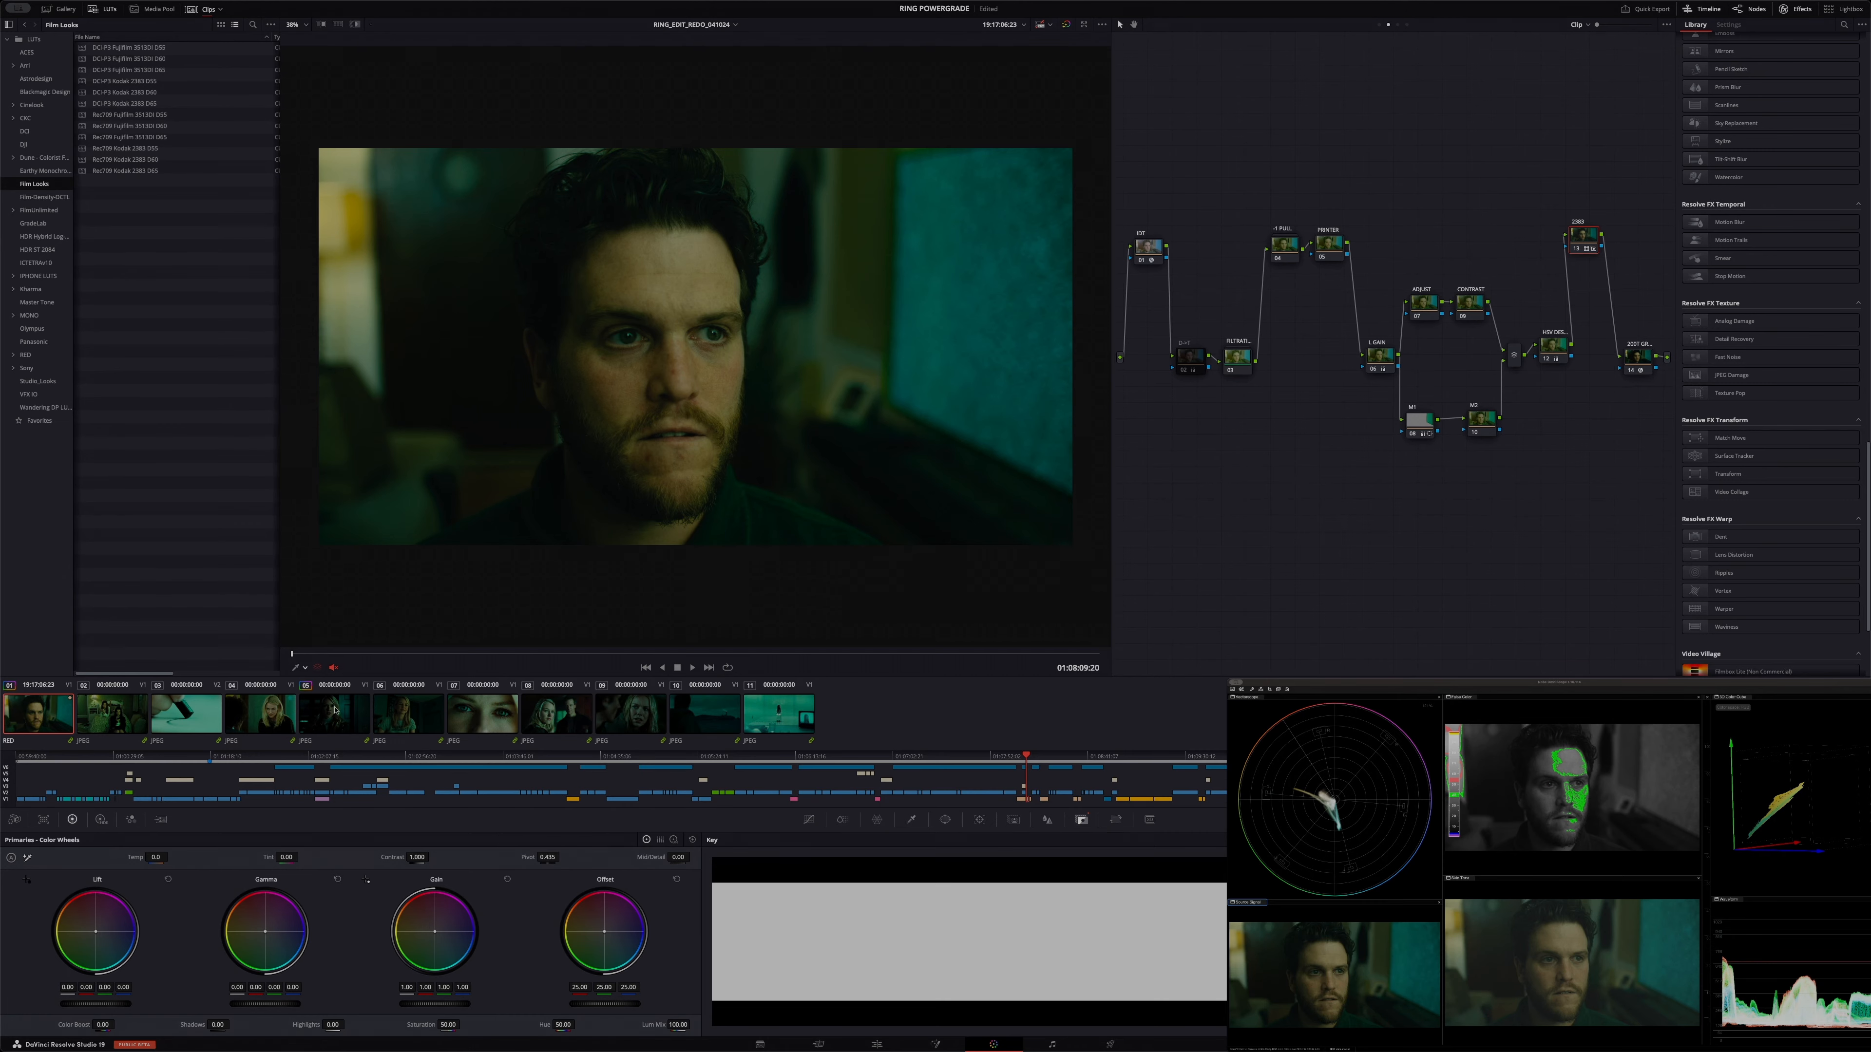
{"action": "left_click", "coordinate": [135, 723]}
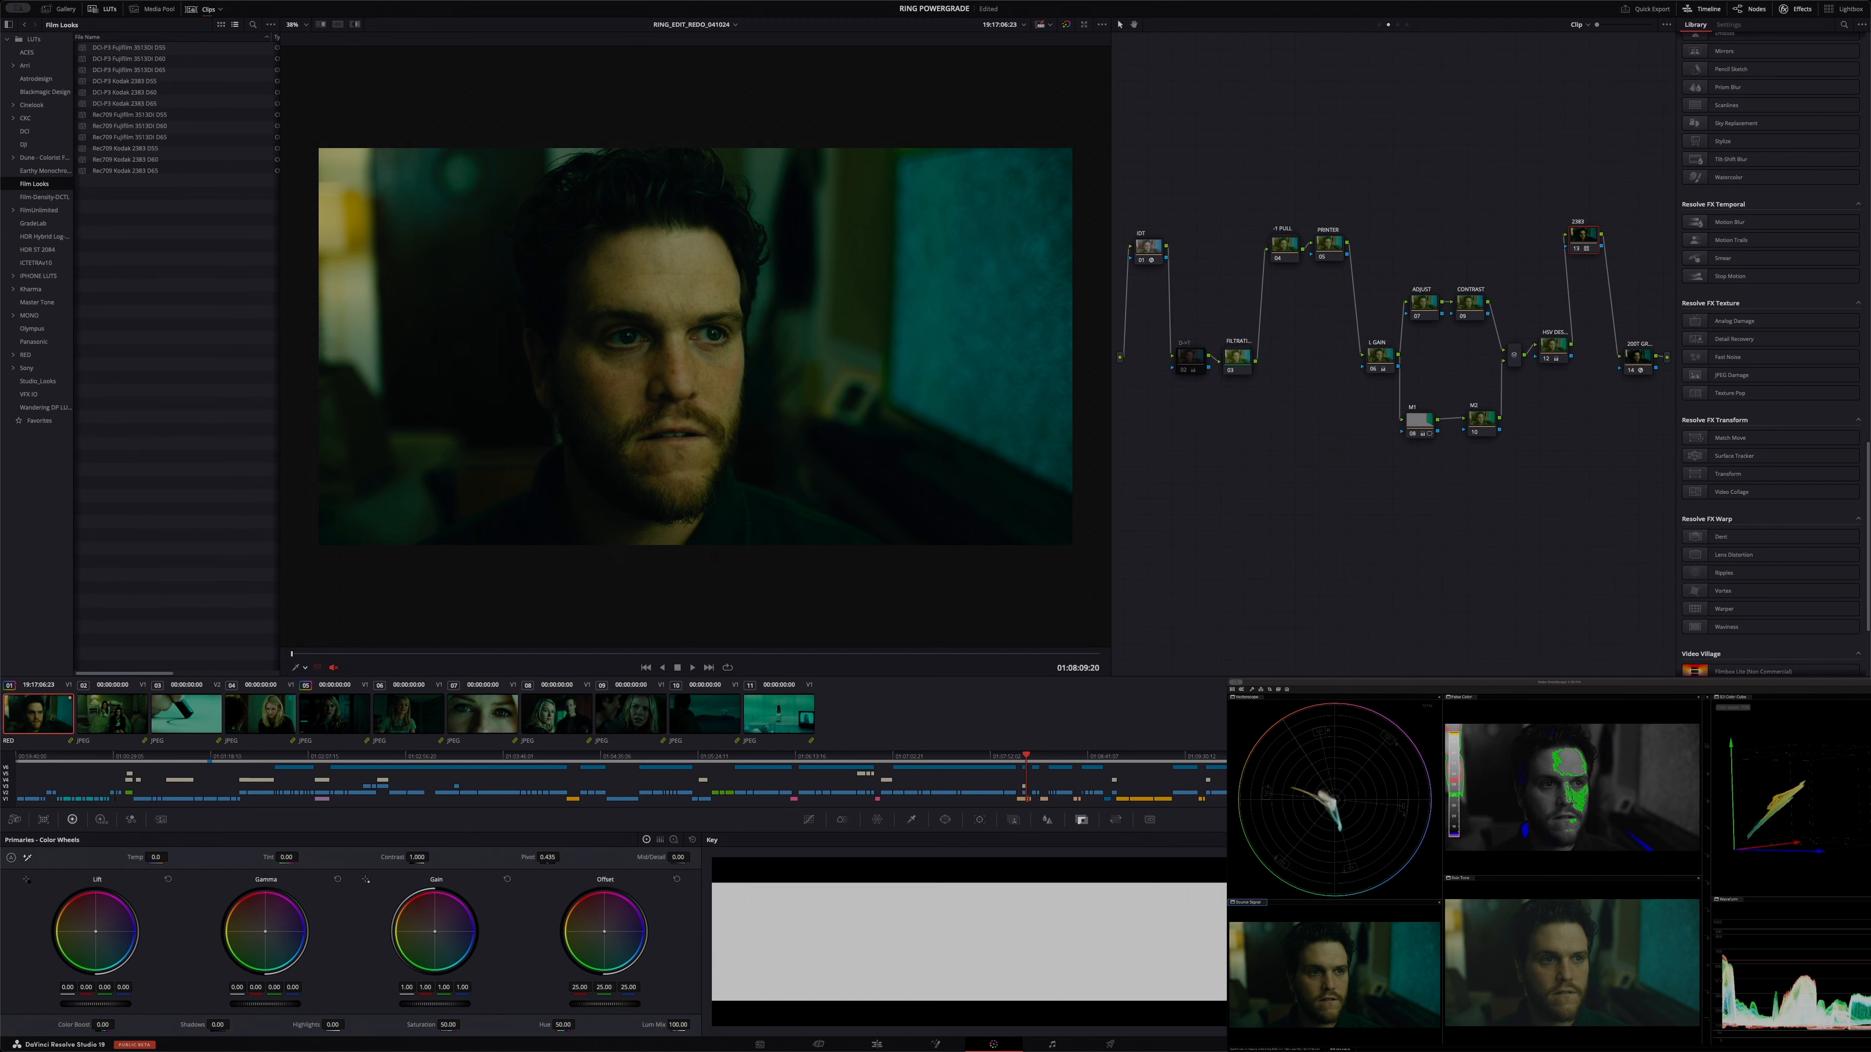
{"action": "key", "text": "Return"}
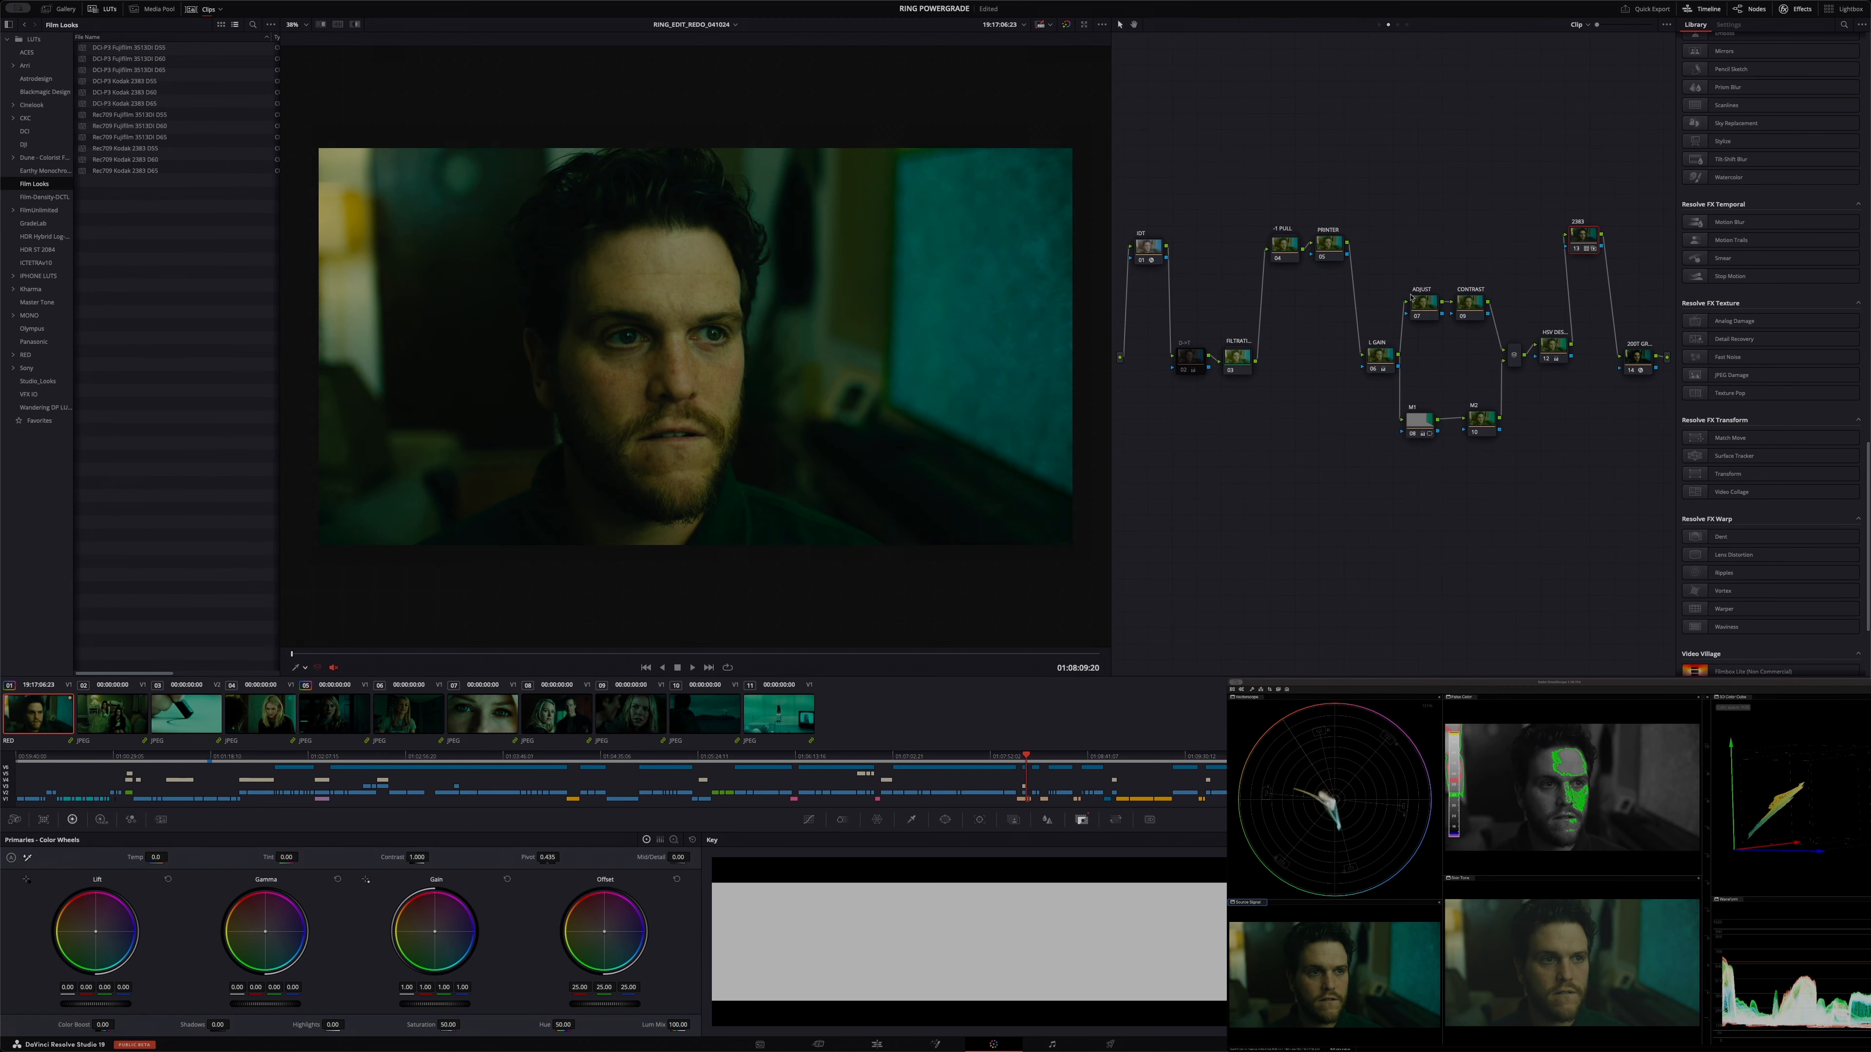
Review the IDT node's Color Space Transform settings and compare the image with the FILTRATION node off and on.
{"action": "left_click", "coordinate": [1426, 300]}
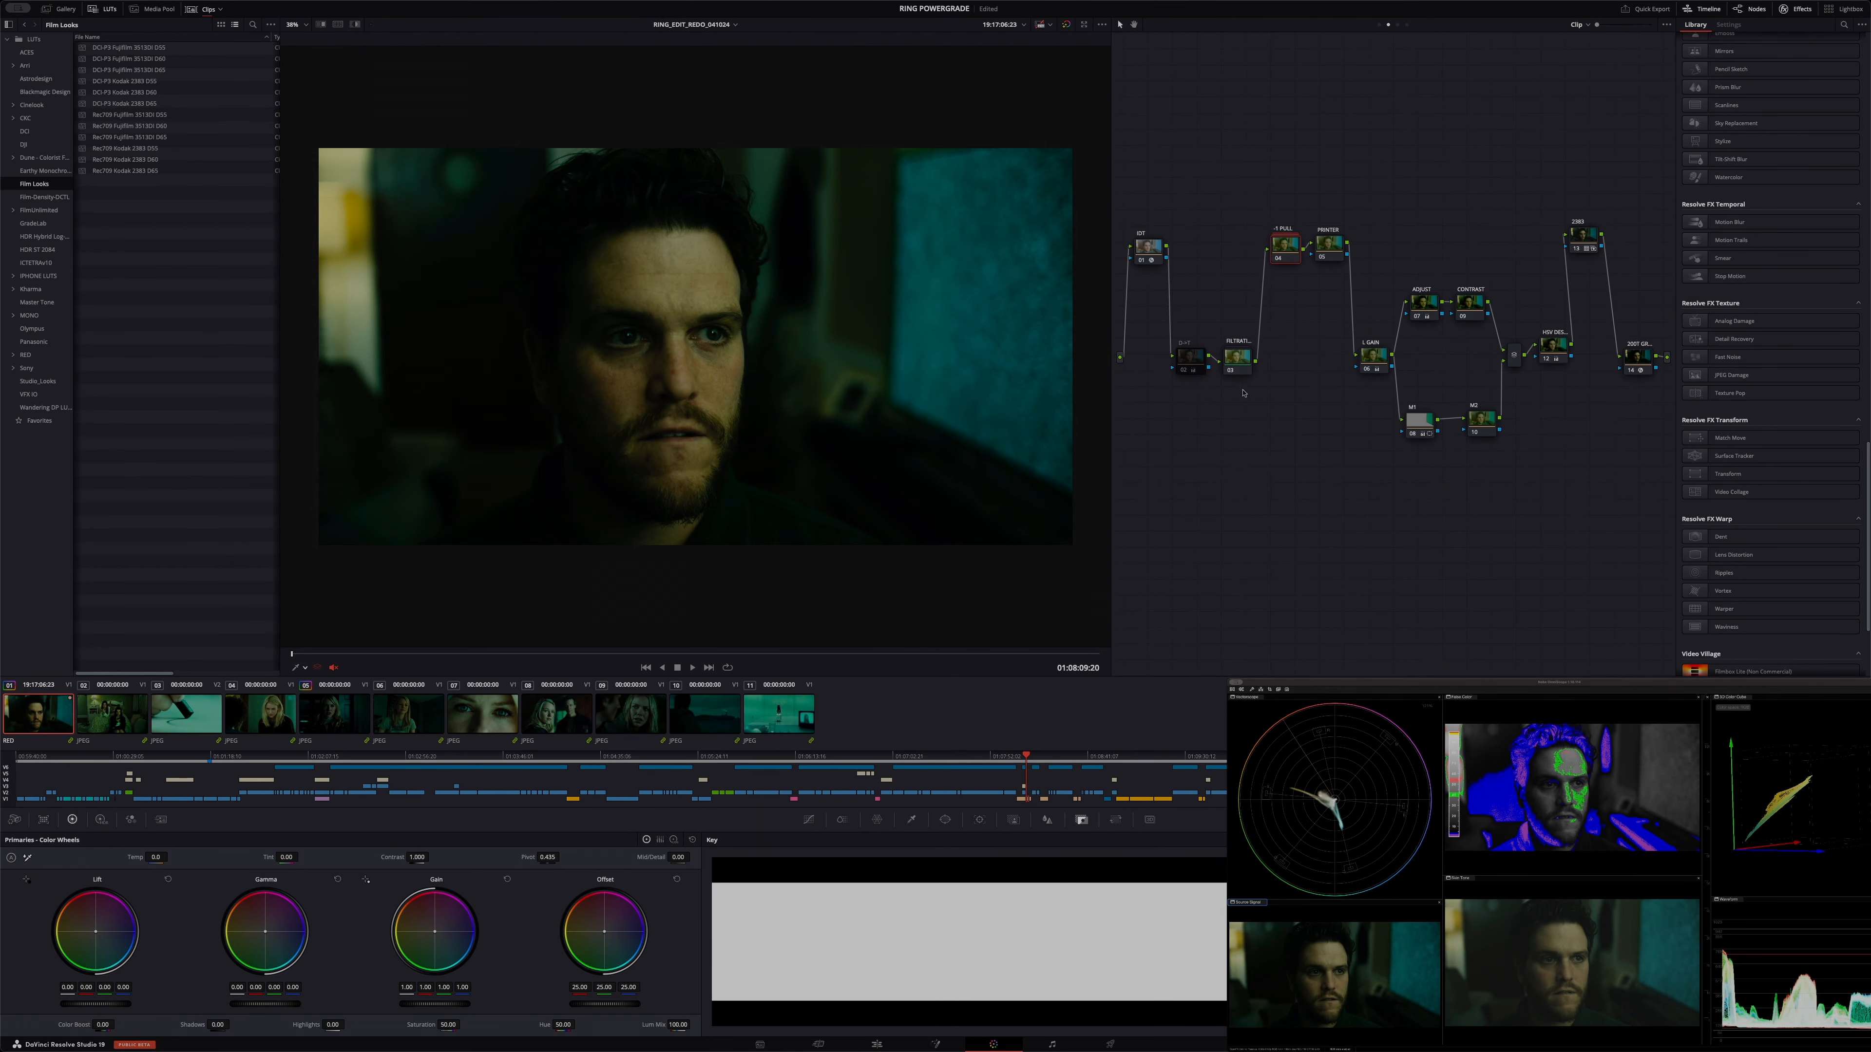
{"action": "left_click", "coordinate": [1154, 246]}
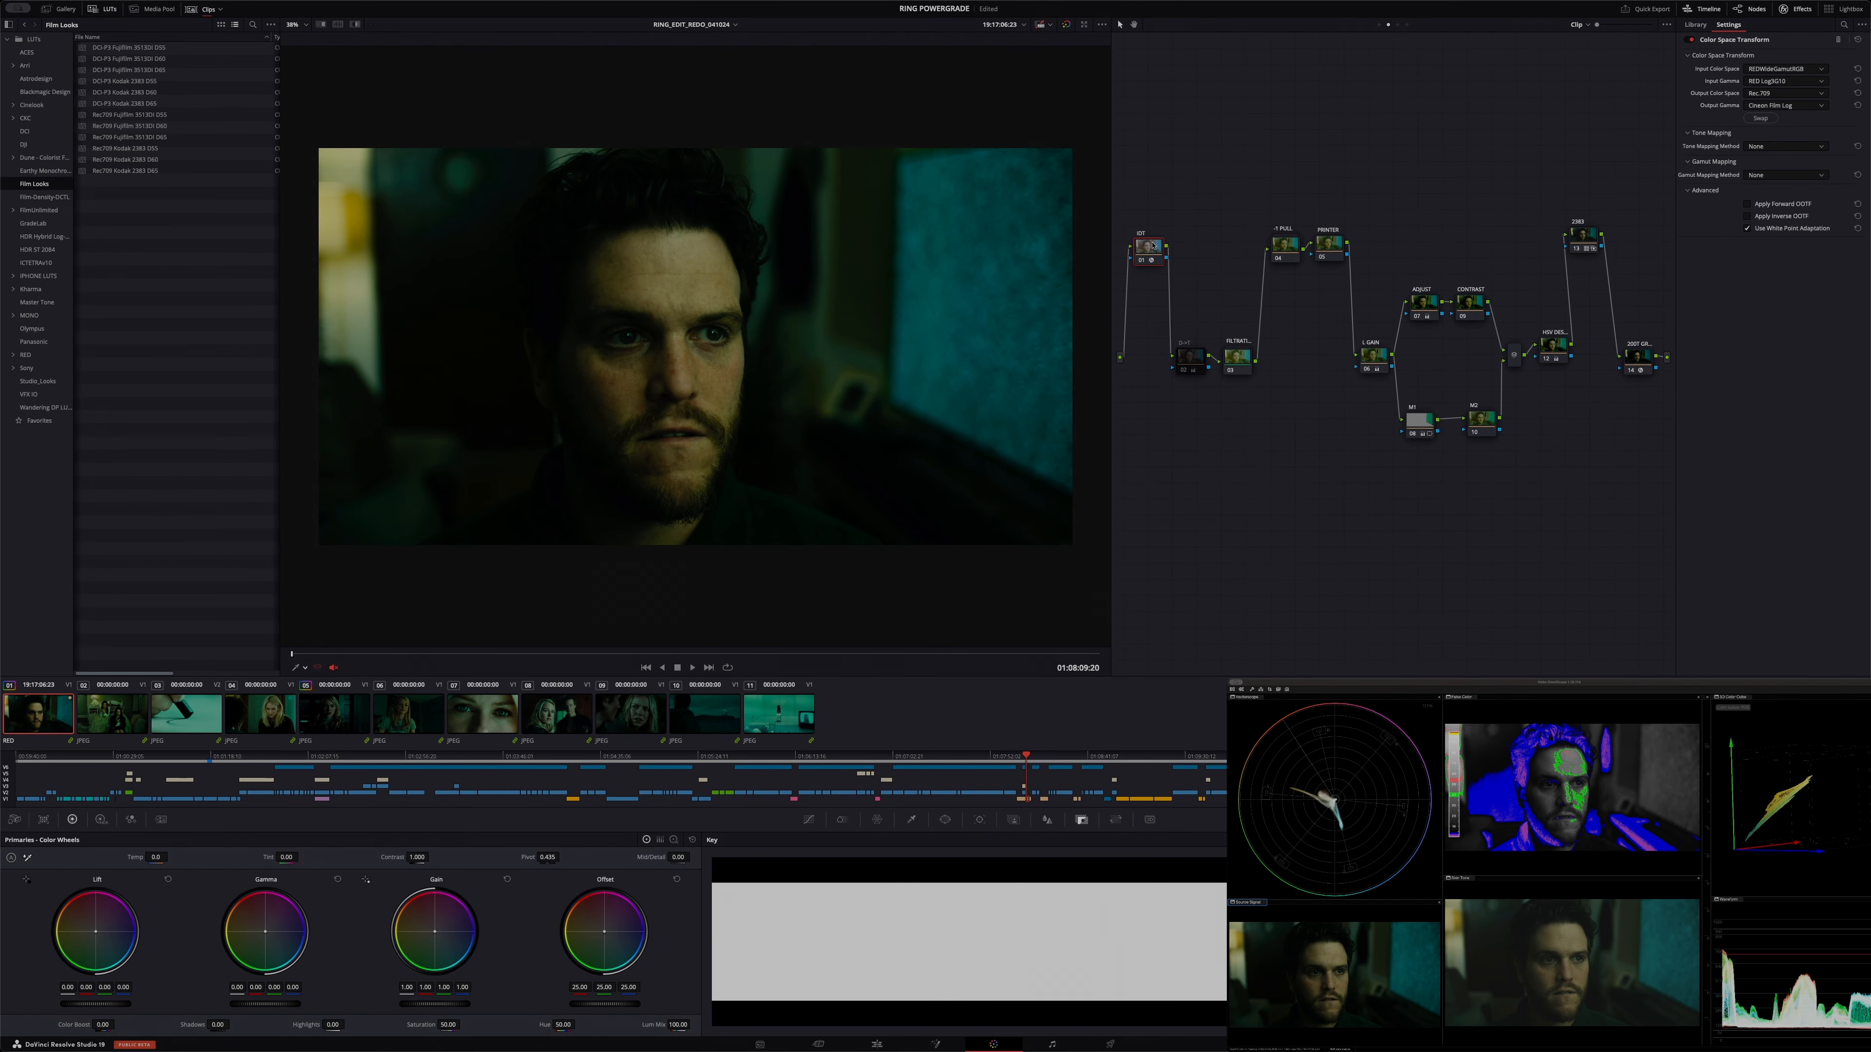
{"action": "left_click_drag", "start_coordinate": [1191, 360], "coordinate": [1187, 360]}
{"action": "left_click", "coordinate": [1235, 357]}
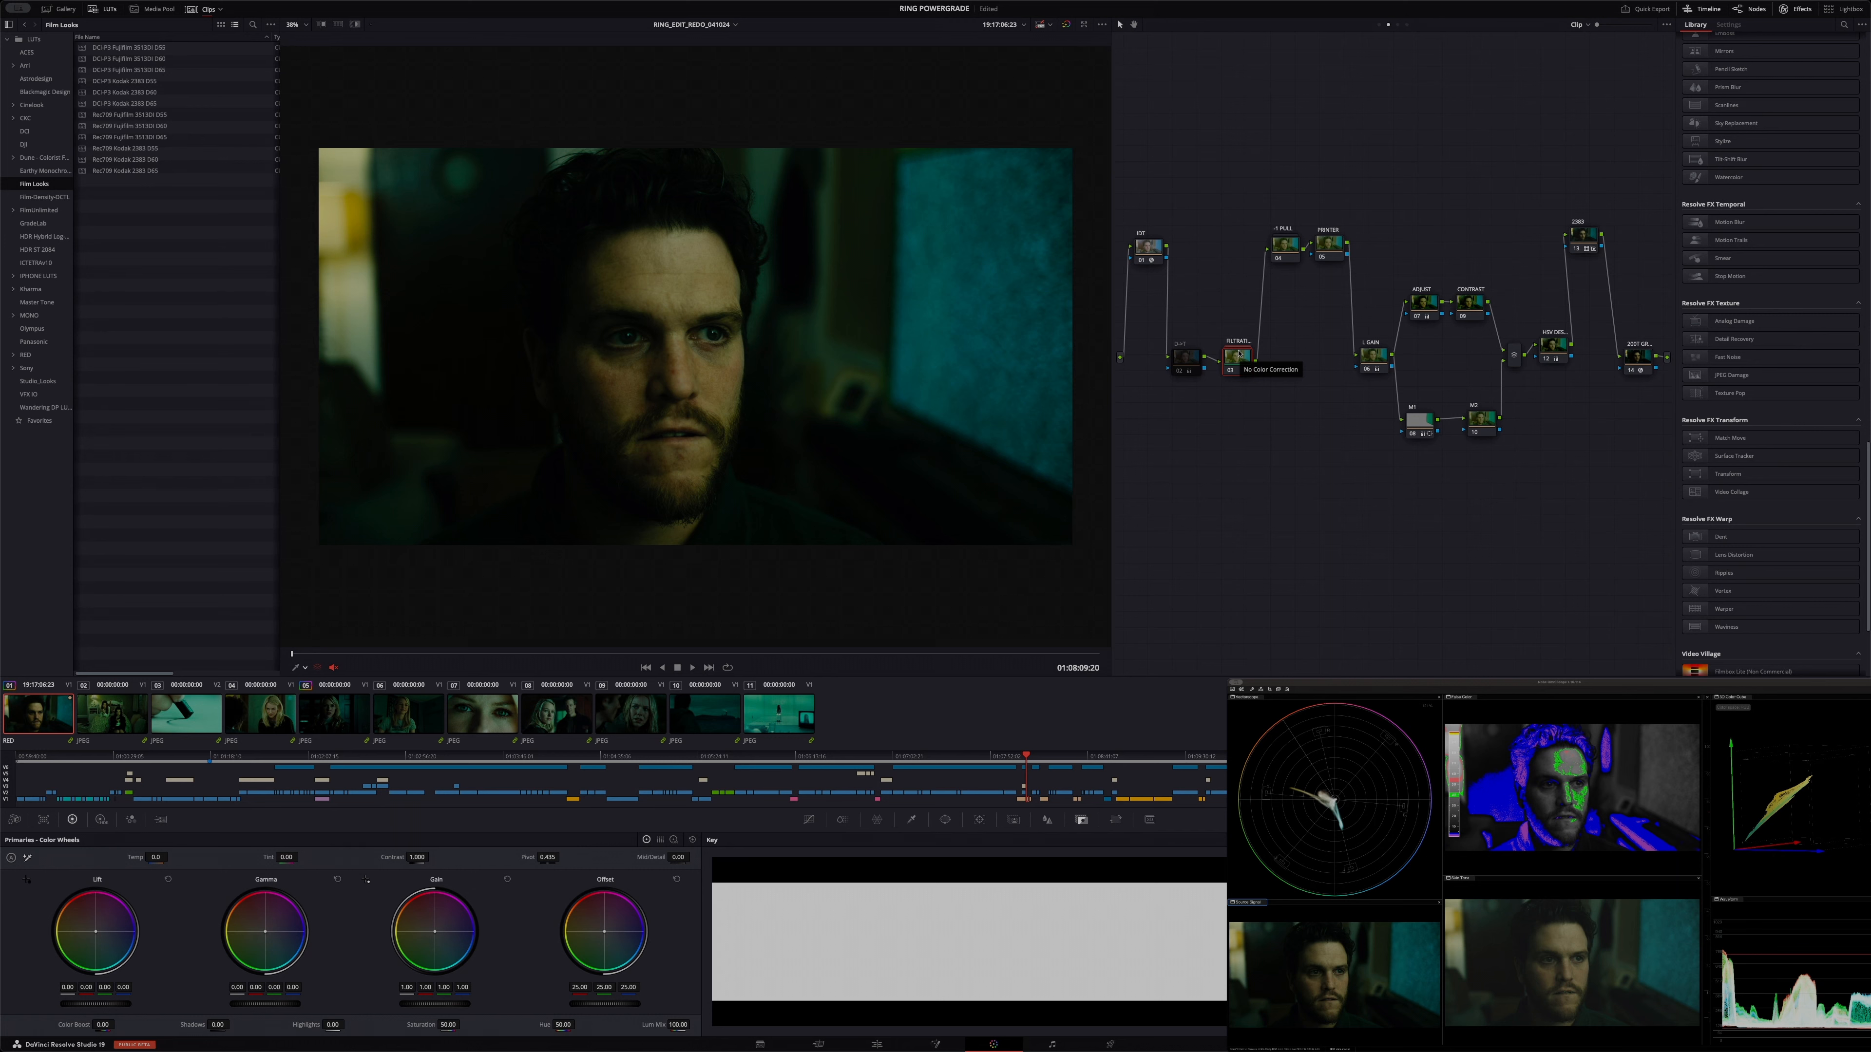
{"action": "key", "text": "super+d"}
{"action": "key", "text": "super+d"}
Compare the image with the PULL node switched off and on.
{"action": "left_click", "coordinate": [1286, 245]}
{"action": "key", "text": "super+d"}
{"action": "key", "text": "super+d"}
{"action": "key", "text": "super+d"}
{"action": "key", "text": "super+d"}
Try green and blue Offset color balances on the PRINTER node, and reset its color wheels.
{"action": "left_click", "coordinate": [1328, 243]}
{"action": "left_click_drag", "start_coordinate": [1321, 254], "coordinate": [1324, 256]}
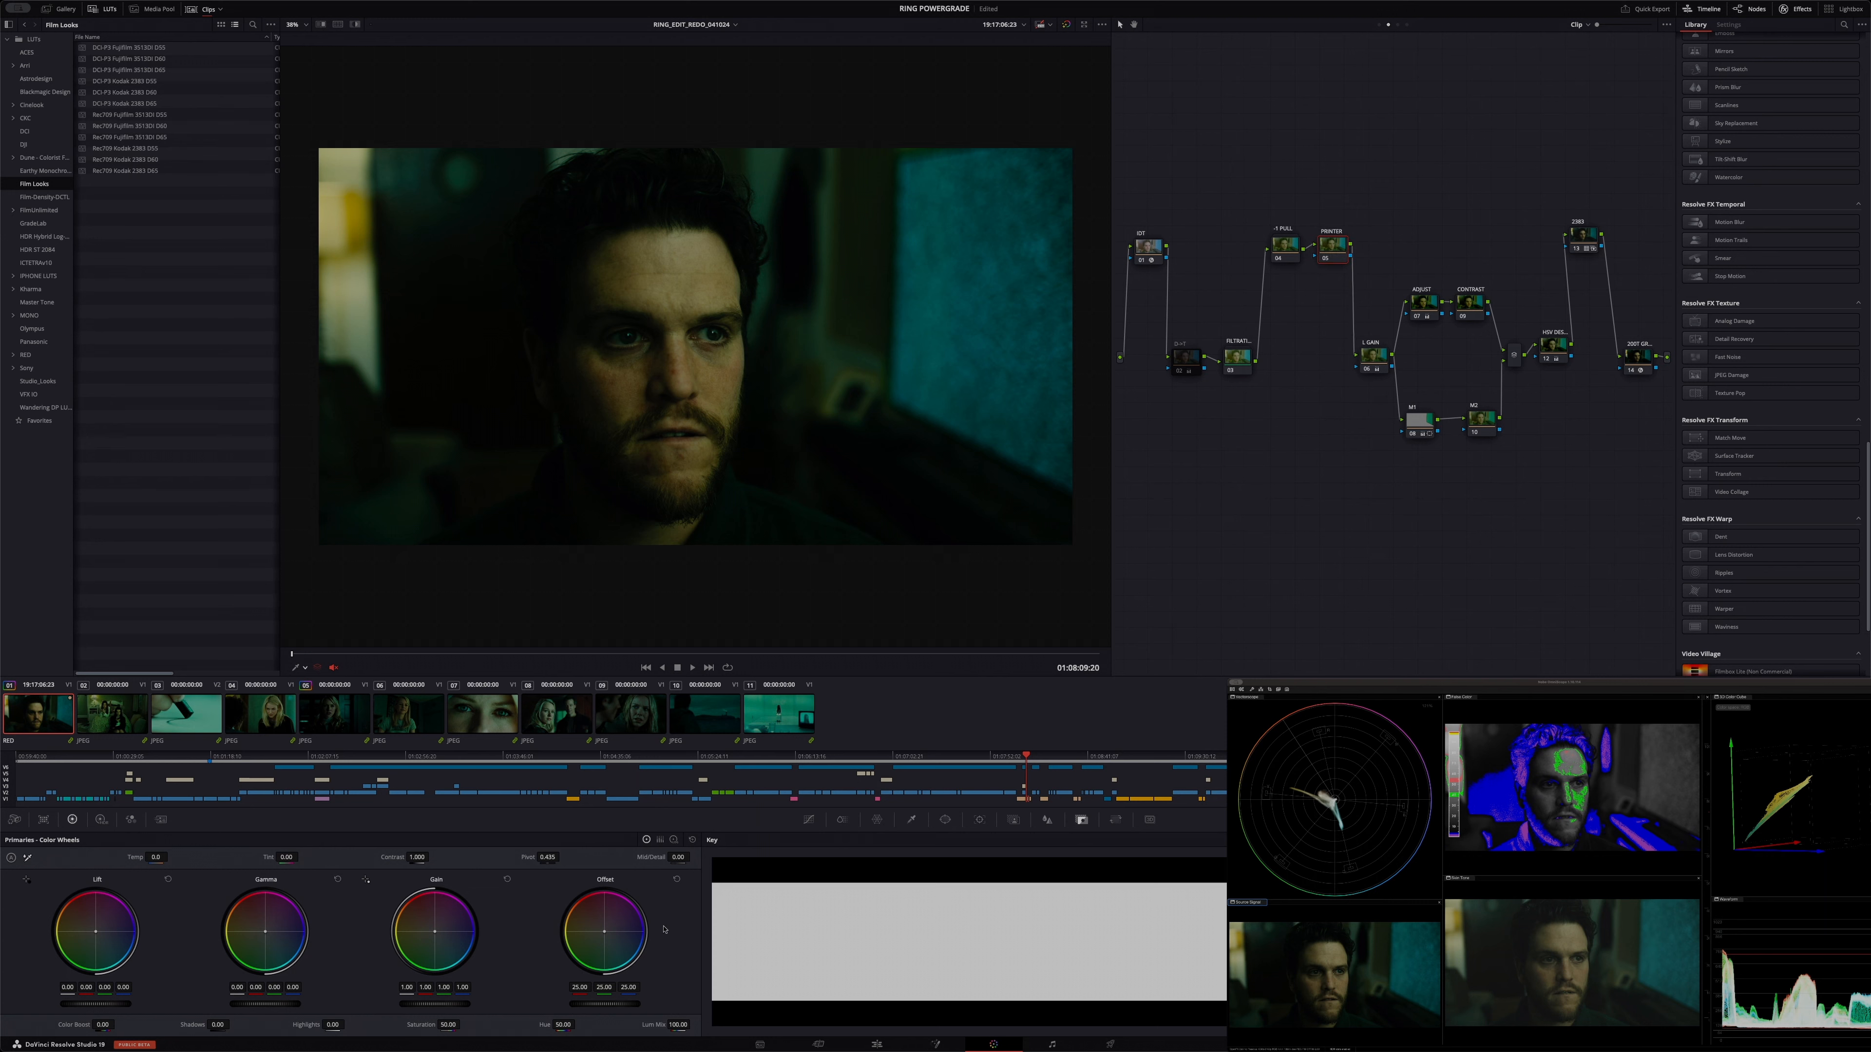
{"action": "left_click_drag", "start_coordinate": [604, 932], "coordinate": [604, 935]}
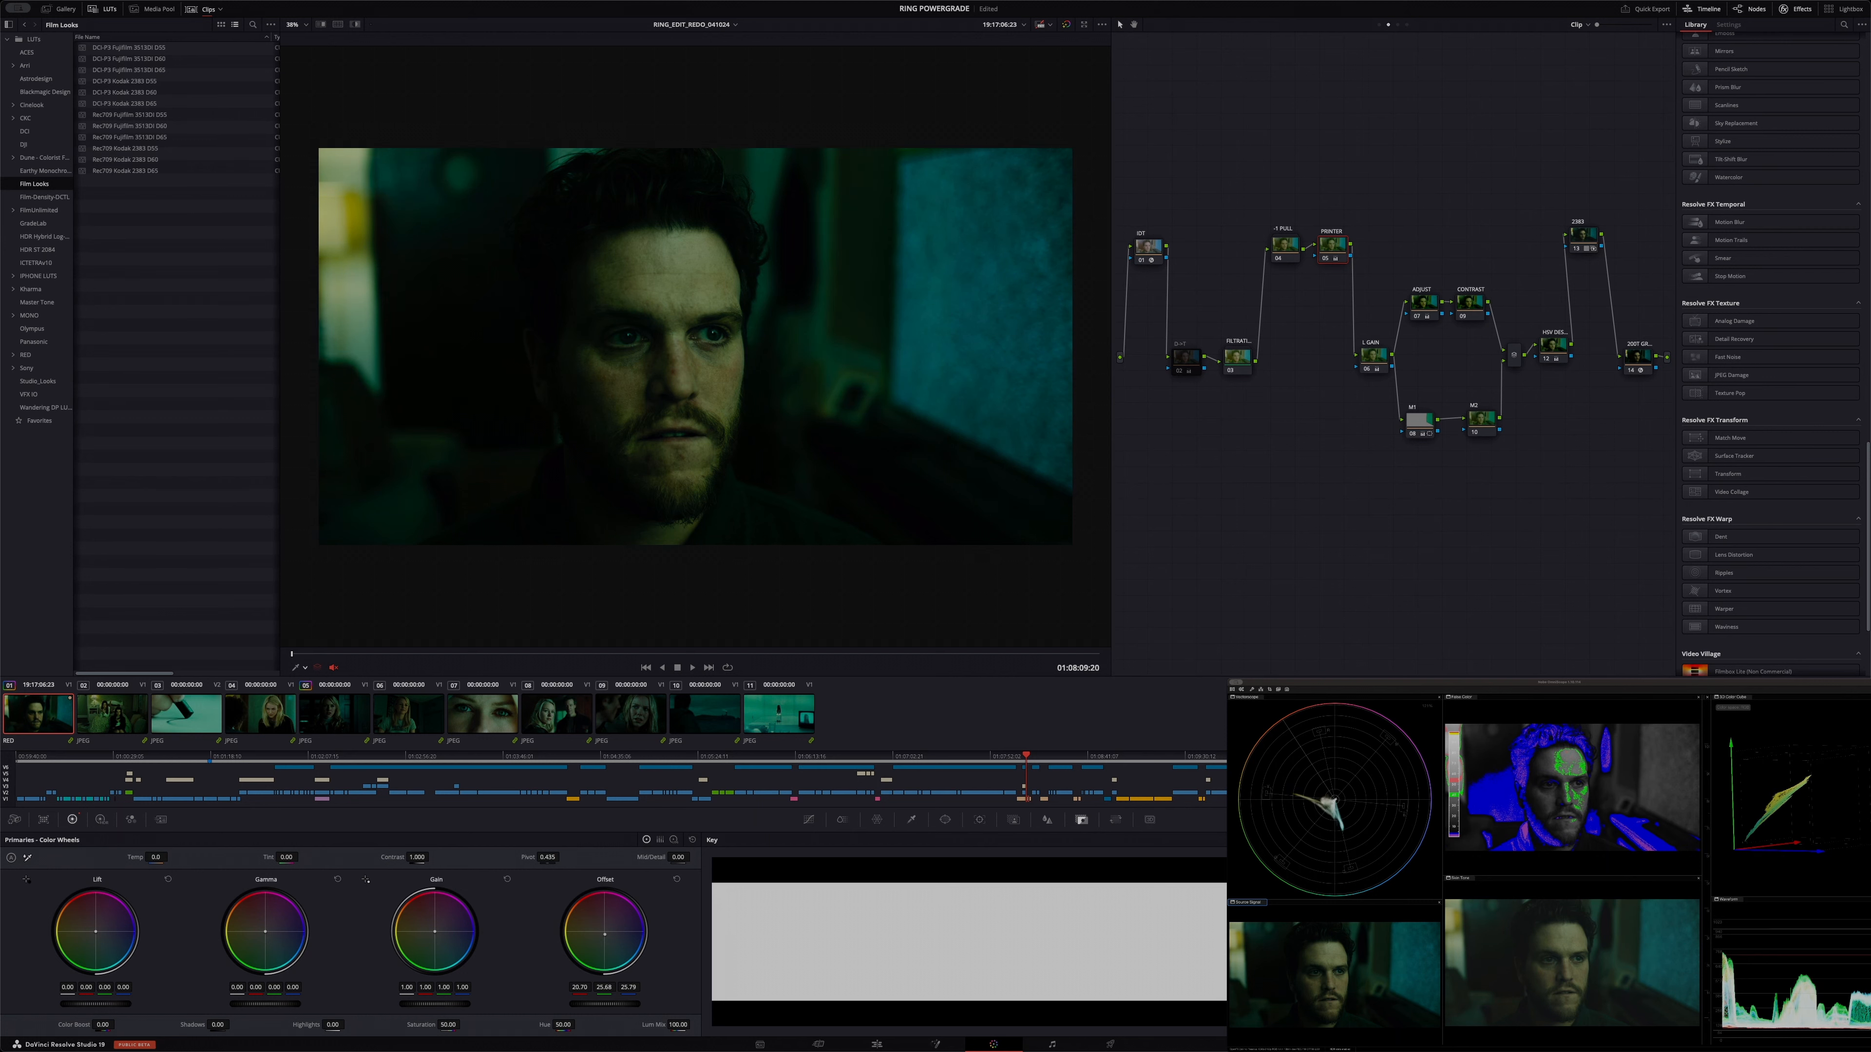
{"action": "left_click_drag", "start_coordinate": [604, 934], "coordinate": [603, 935]}
{"action": "left_click_drag", "start_coordinate": [604, 934], "coordinate": [608, 932]}
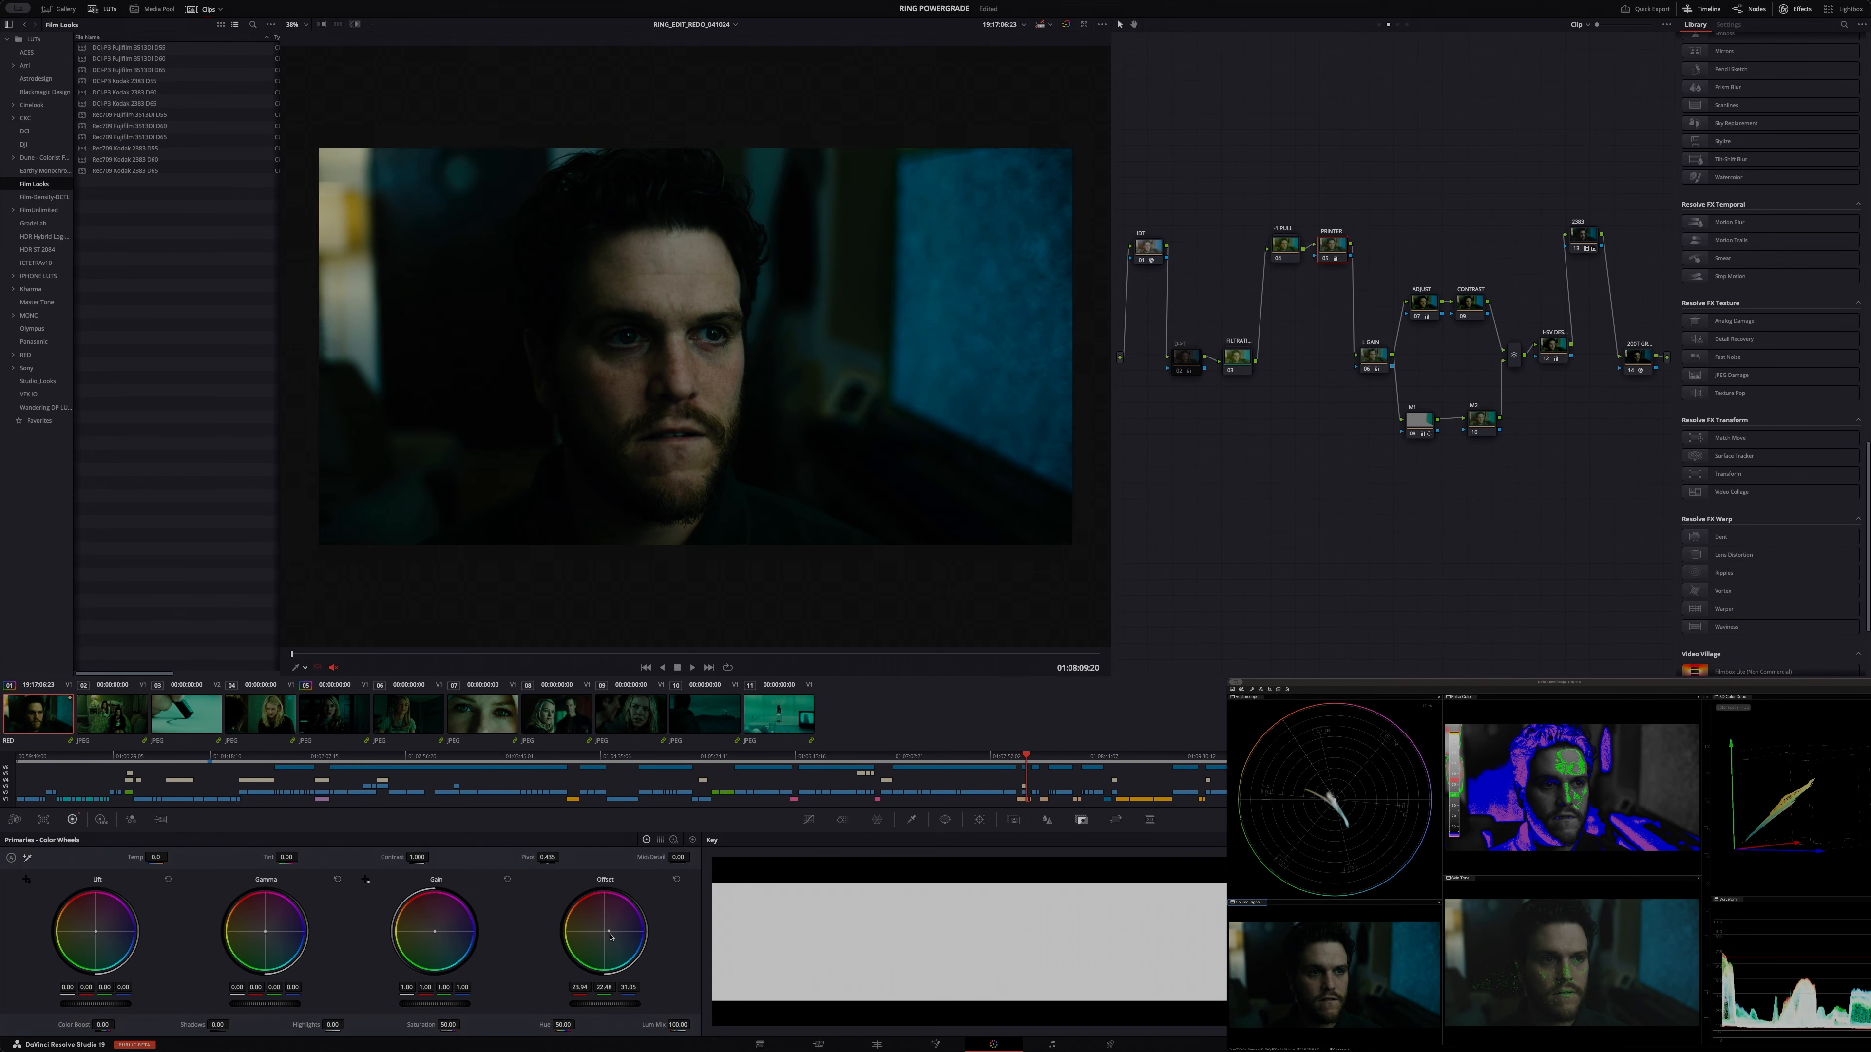
{"action": "left_click_drag", "start_coordinate": [609, 932], "coordinate": [608, 933]}
{"action": "left_click_drag", "start_coordinate": [607, 931], "coordinate": [606, 931]}
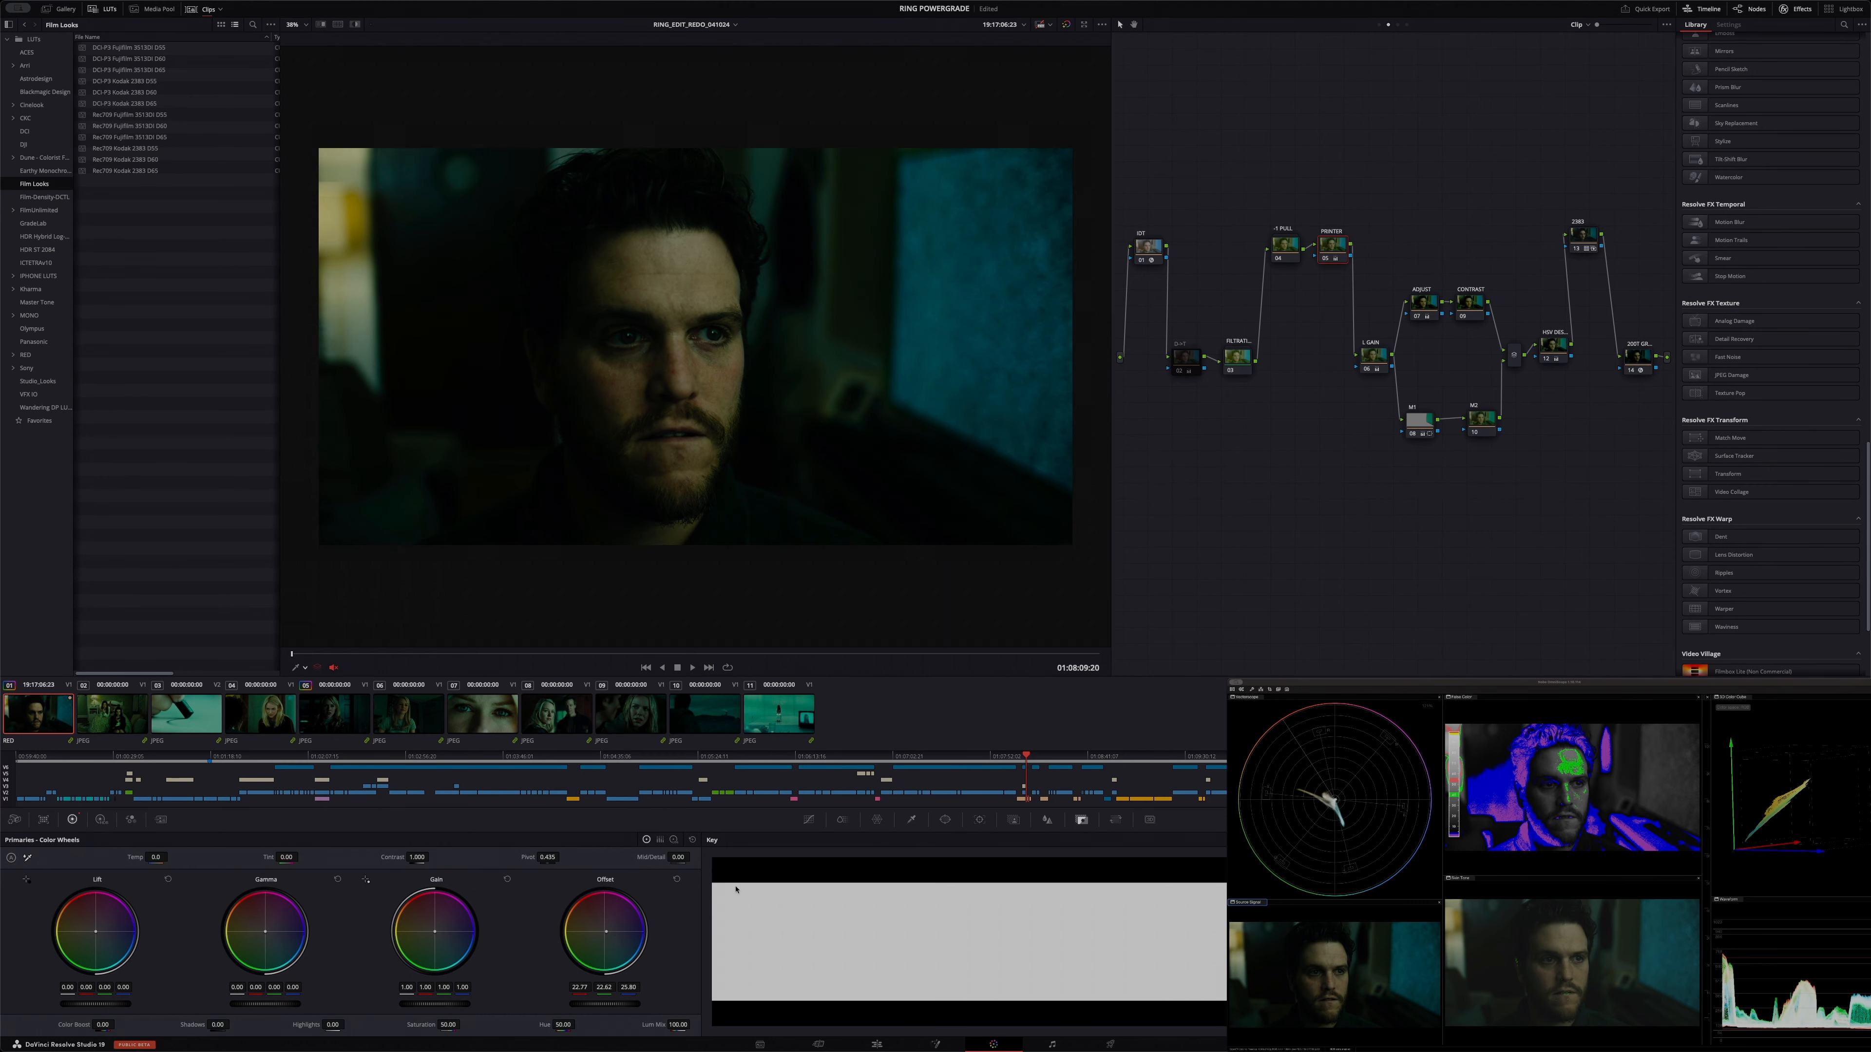
{"action": "left_click", "coordinate": [692, 840]}
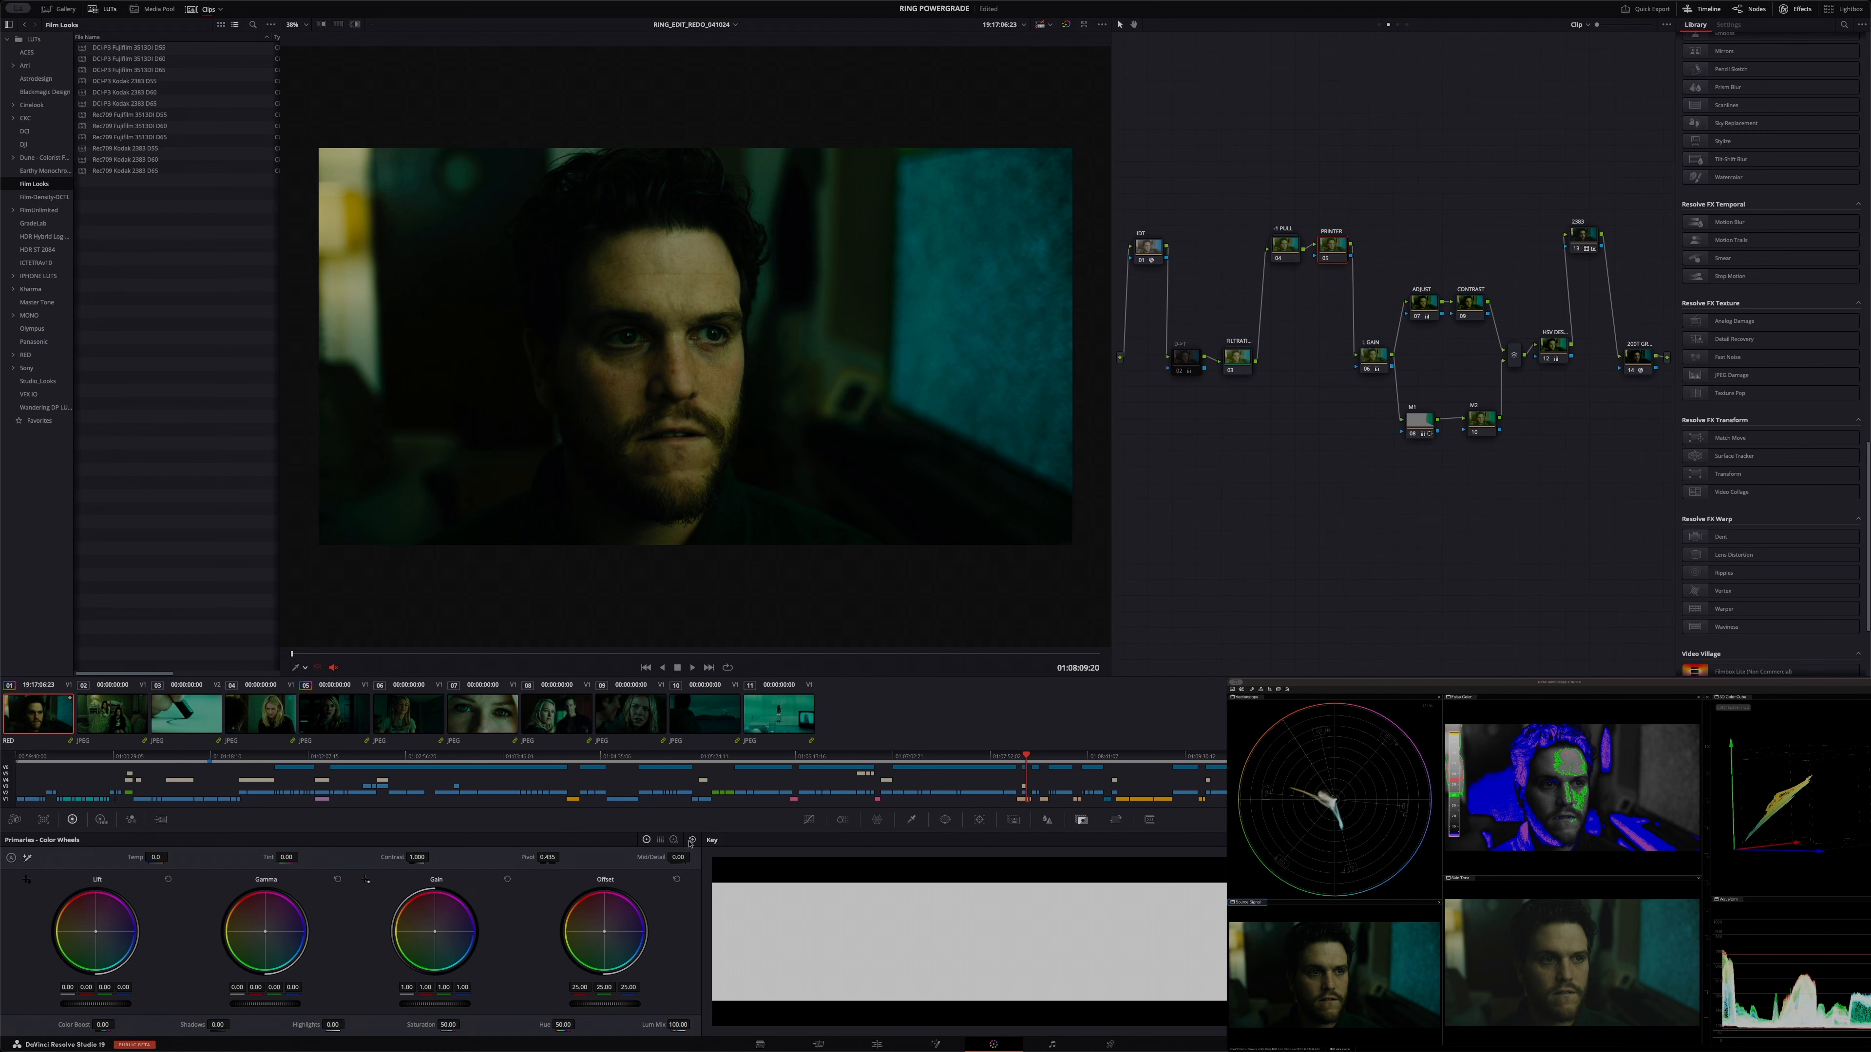
Lower the red and green printer lights on the PRINTER node to an Offset of 22.00 each, and save the project.
{"action": "key", "text": "KP_1"}
{"action": "key", "text": "KP_2"}
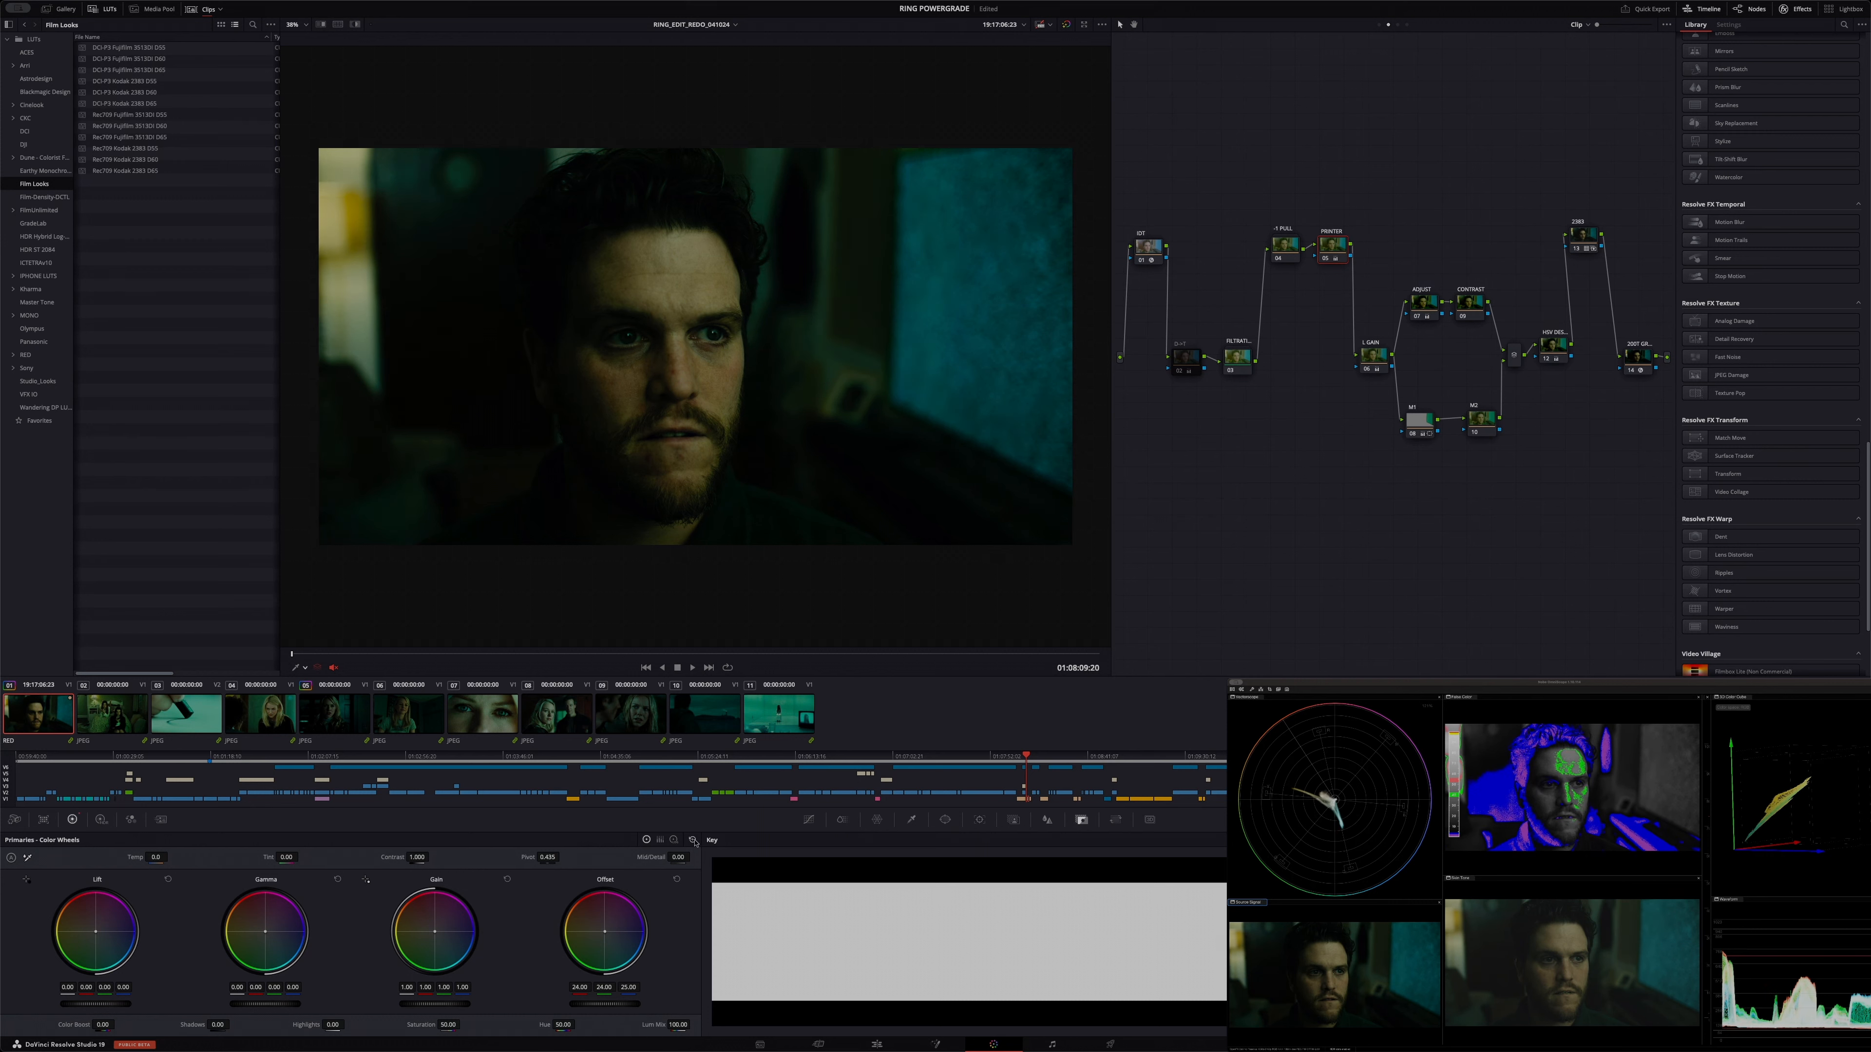
{"action": "key", "text": "KP_1"}
{"action": "key", "text": "KP_2"}
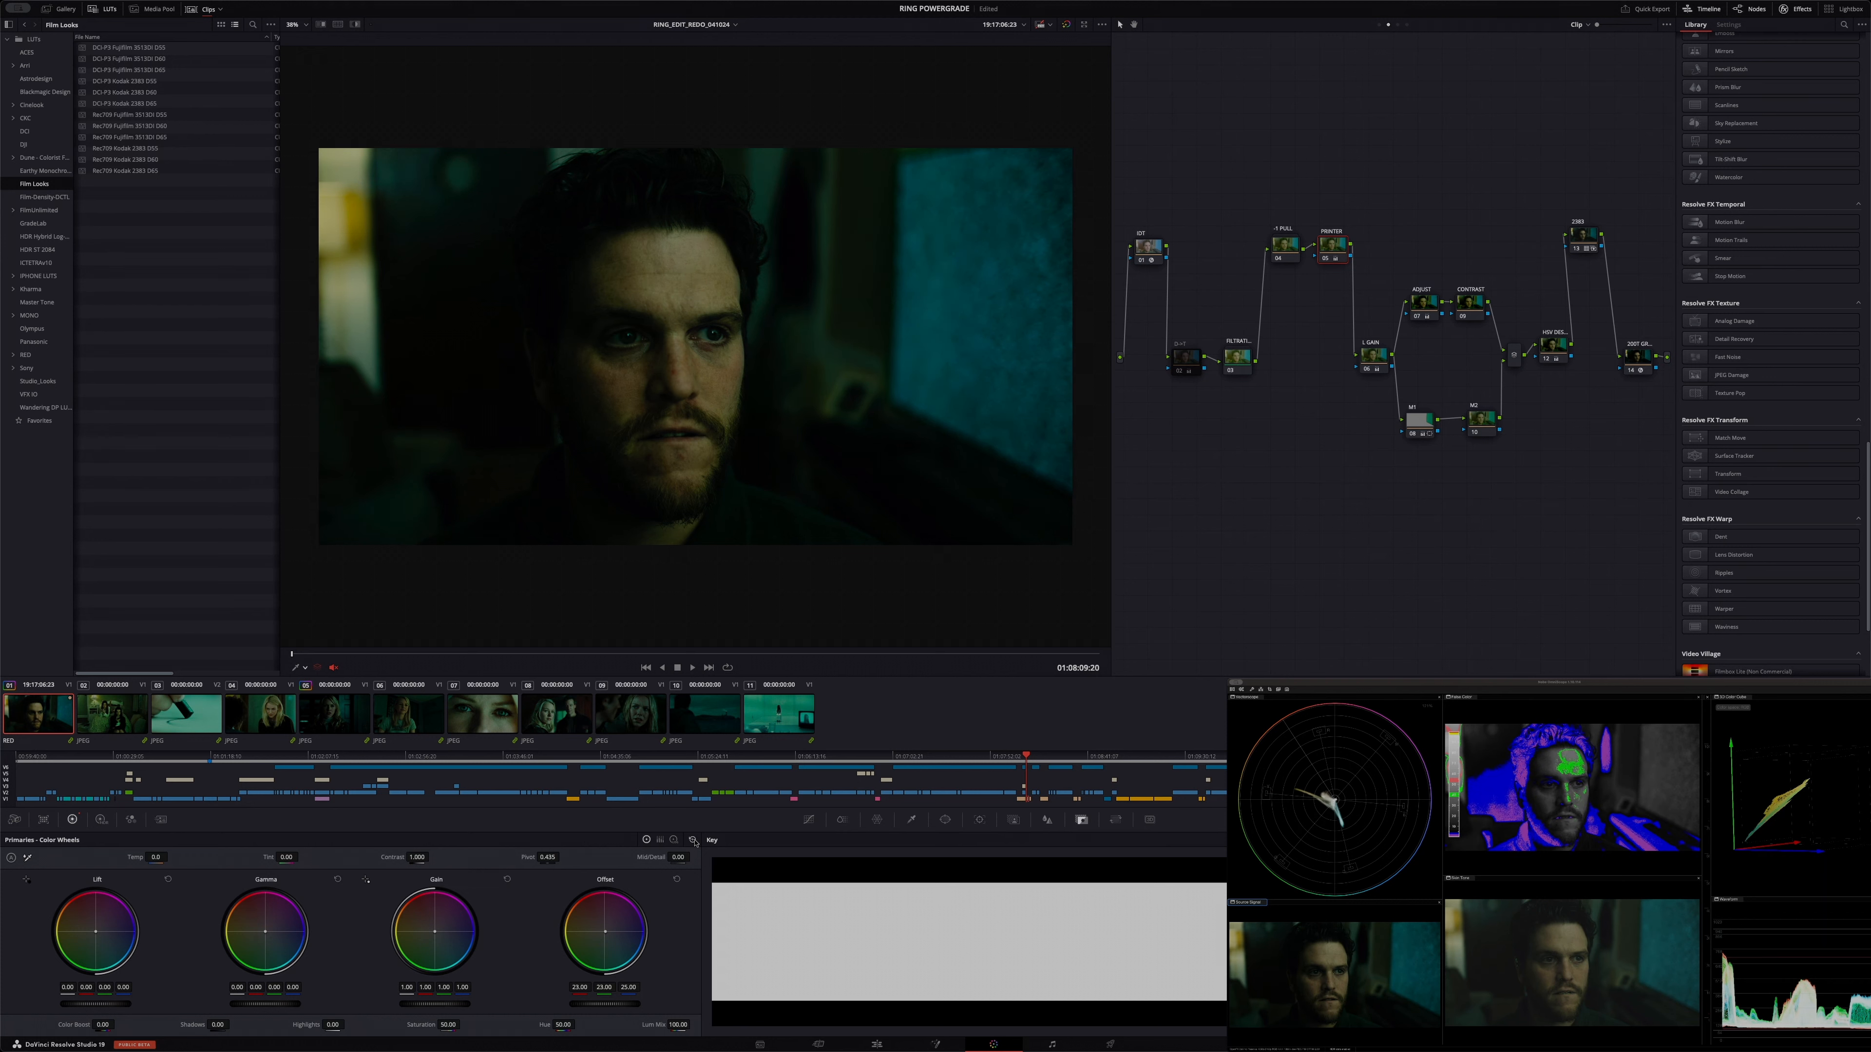
{"action": "key", "text": "KP_1"}
{"action": "key", "text": "KP_2"}
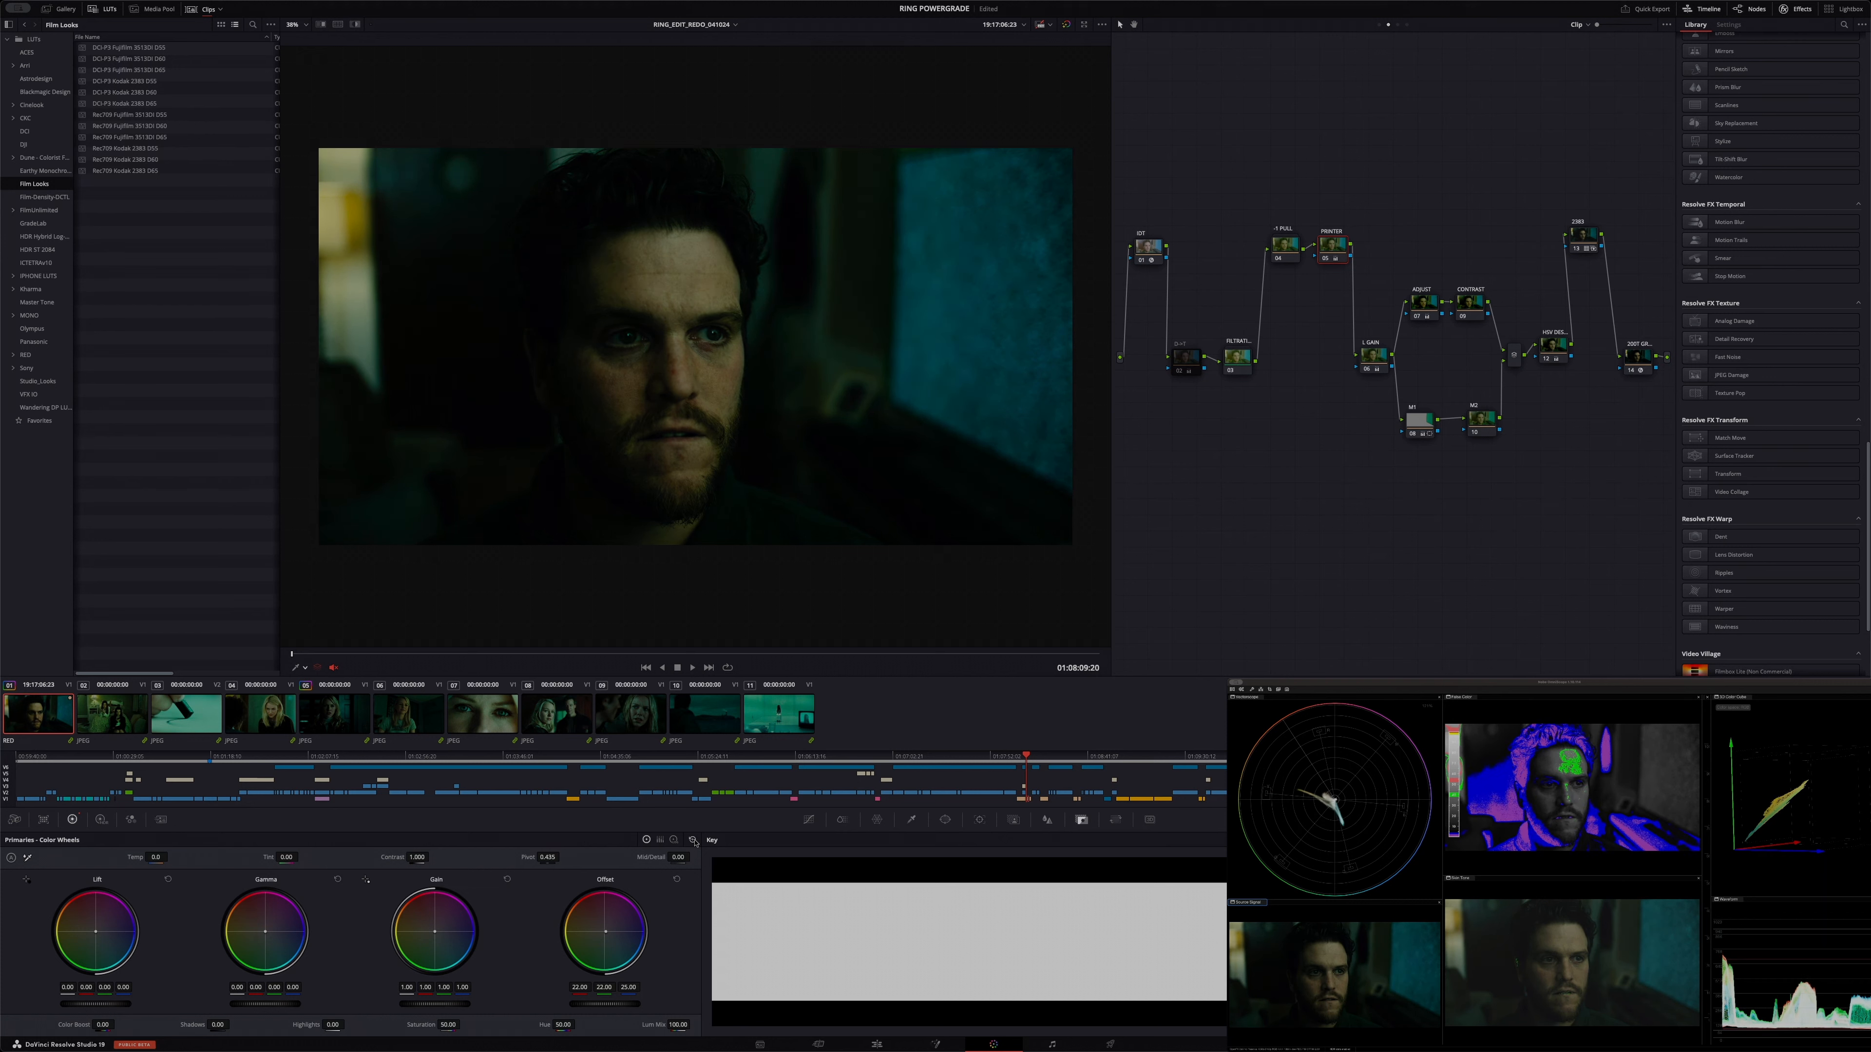
{"action": "key", "text": "super+s"}
Set the ADJUST node's overall Lift to -0.05 and overall Gain to 1.11.
{"action": "left_click", "coordinate": [1422, 309]}
{"action": "left_click_drag", "start_coordinate": [95, 1003], "coordinate": [132, 1007]}
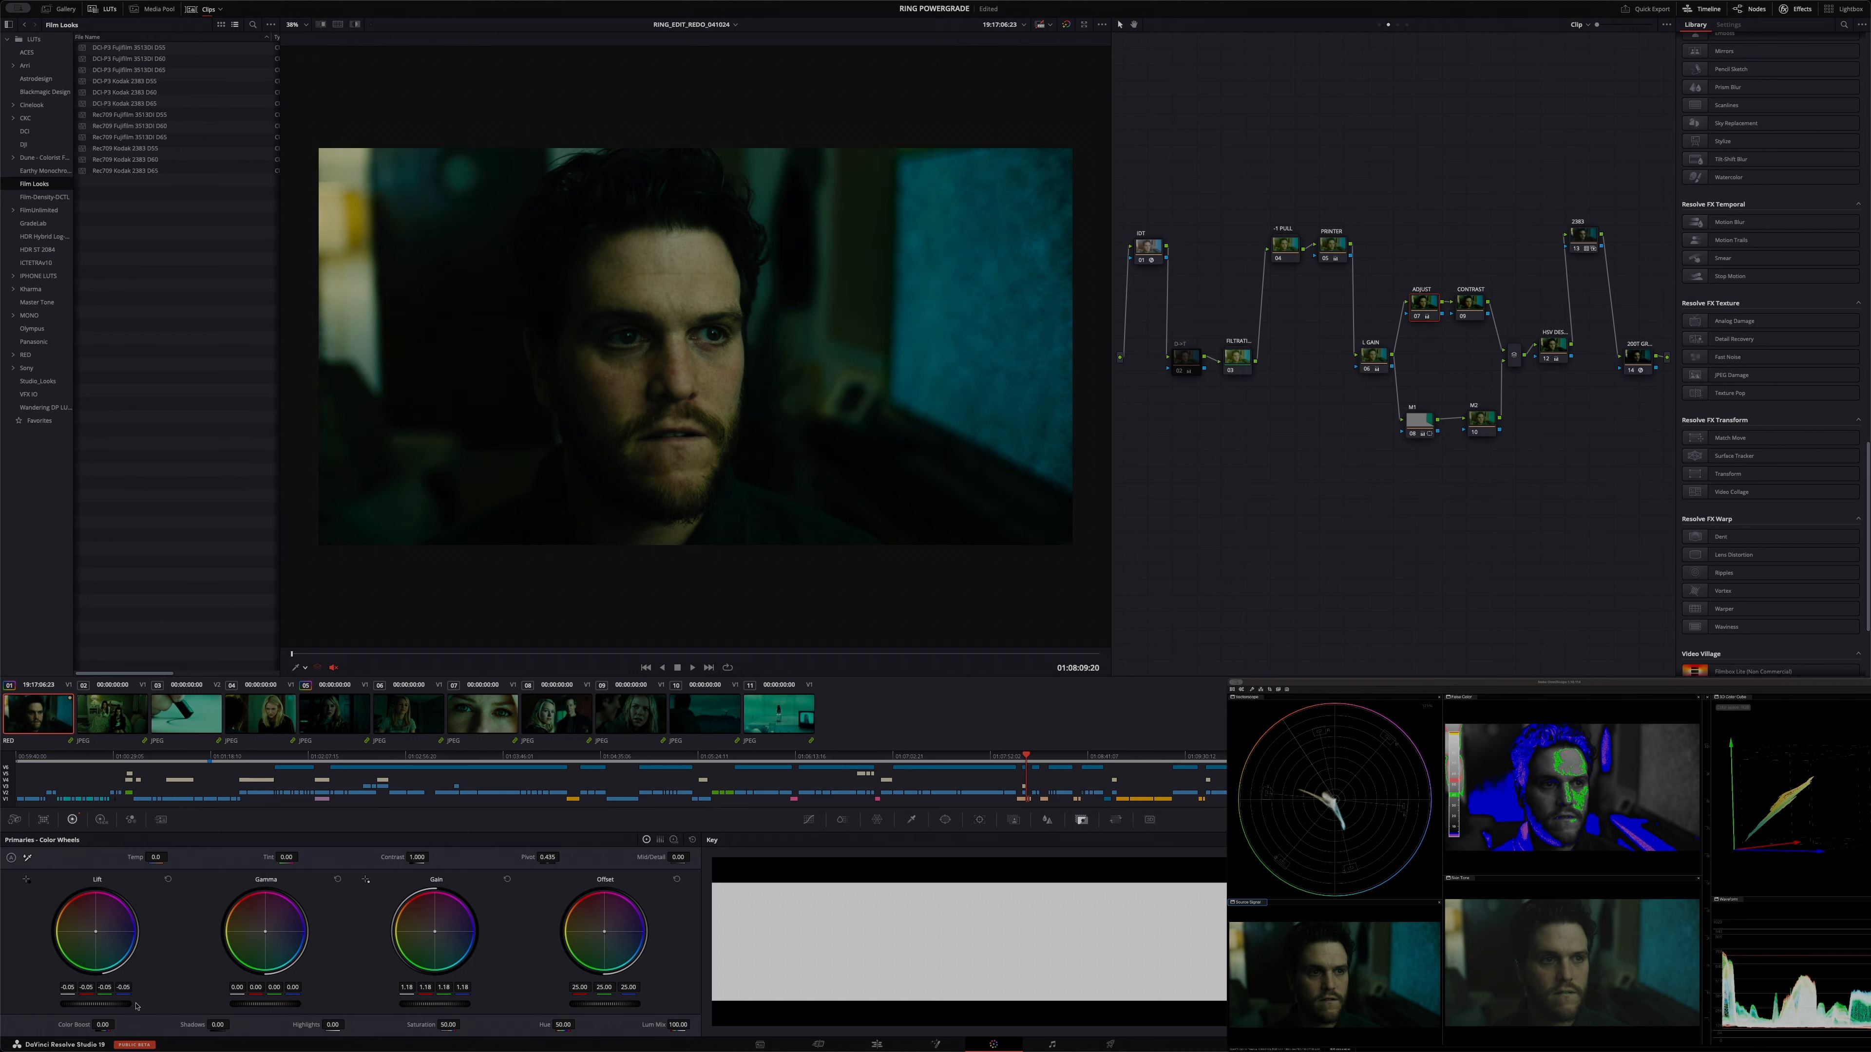
{"action": "left_click_drag", "start_coordinate": [449, 1005], "coordinate": [414, 1006]}
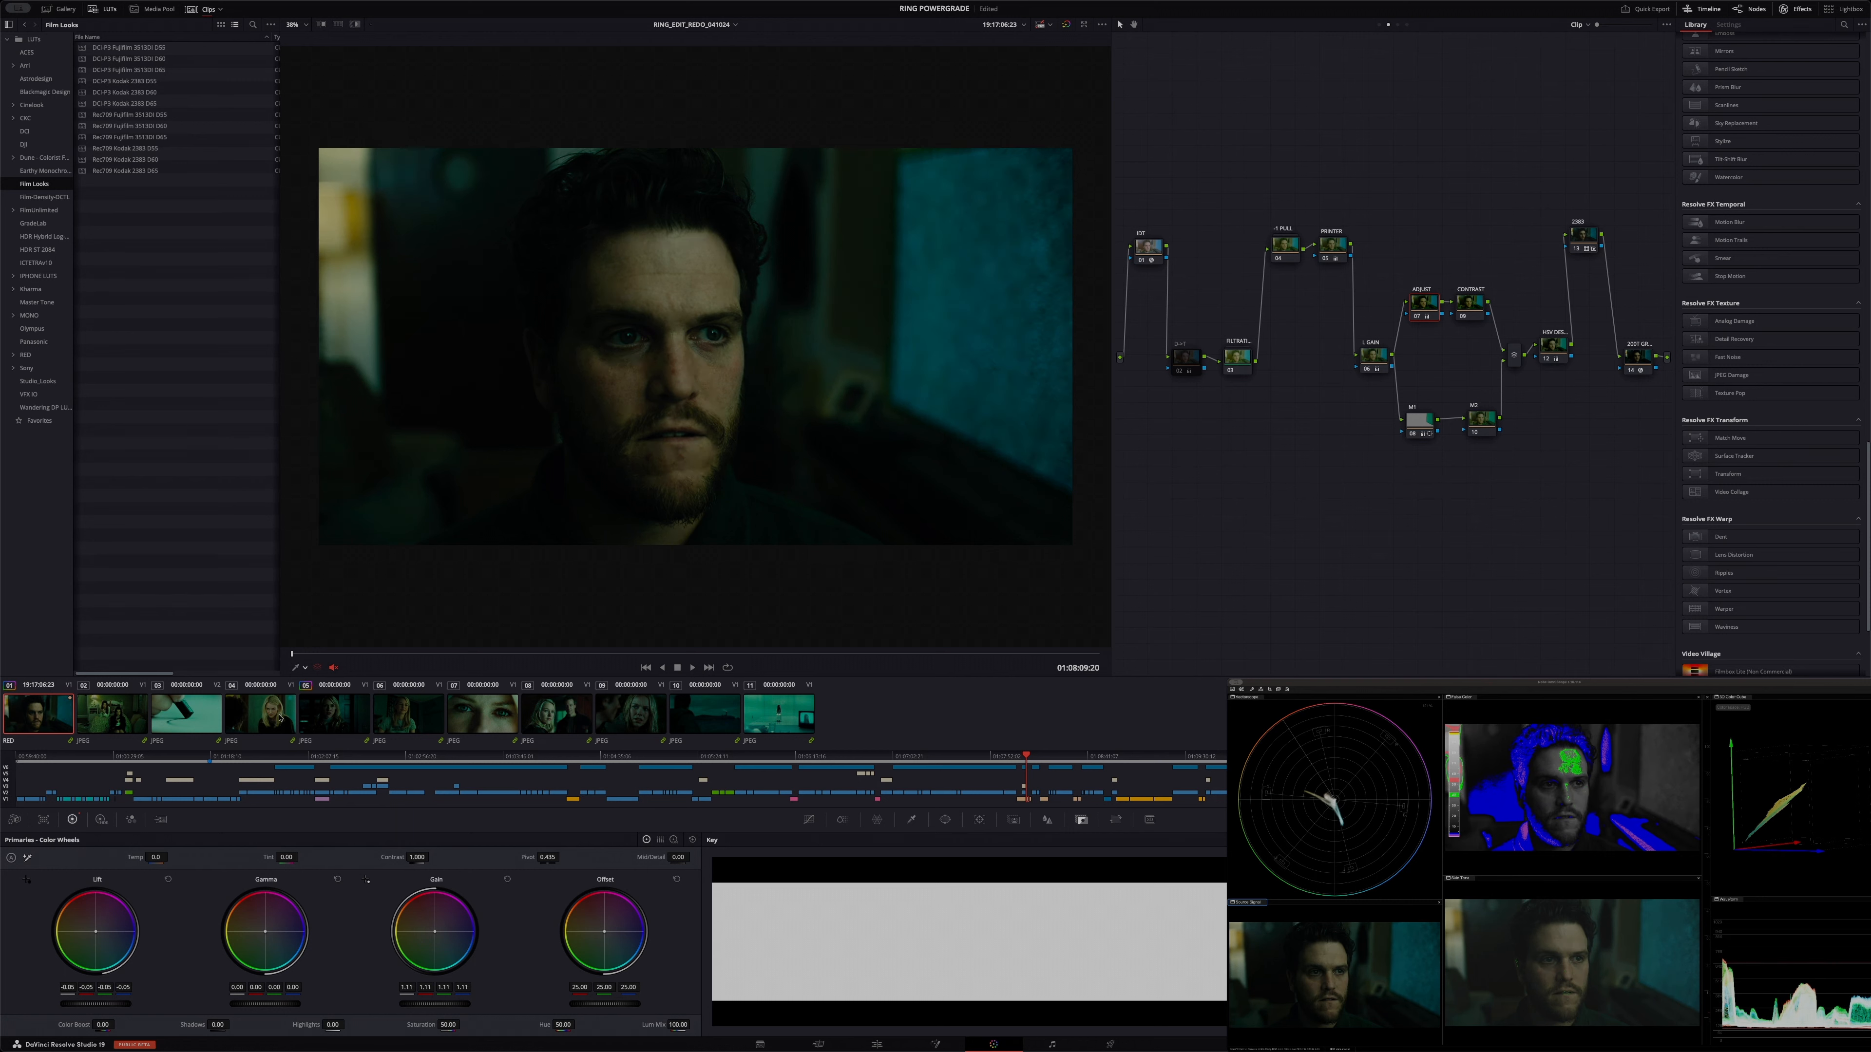
Review the reference film stills in clips 07, 08 and 09 for comparison with the grade.
{"action": "left_click", "coordinate": [498, 713]}
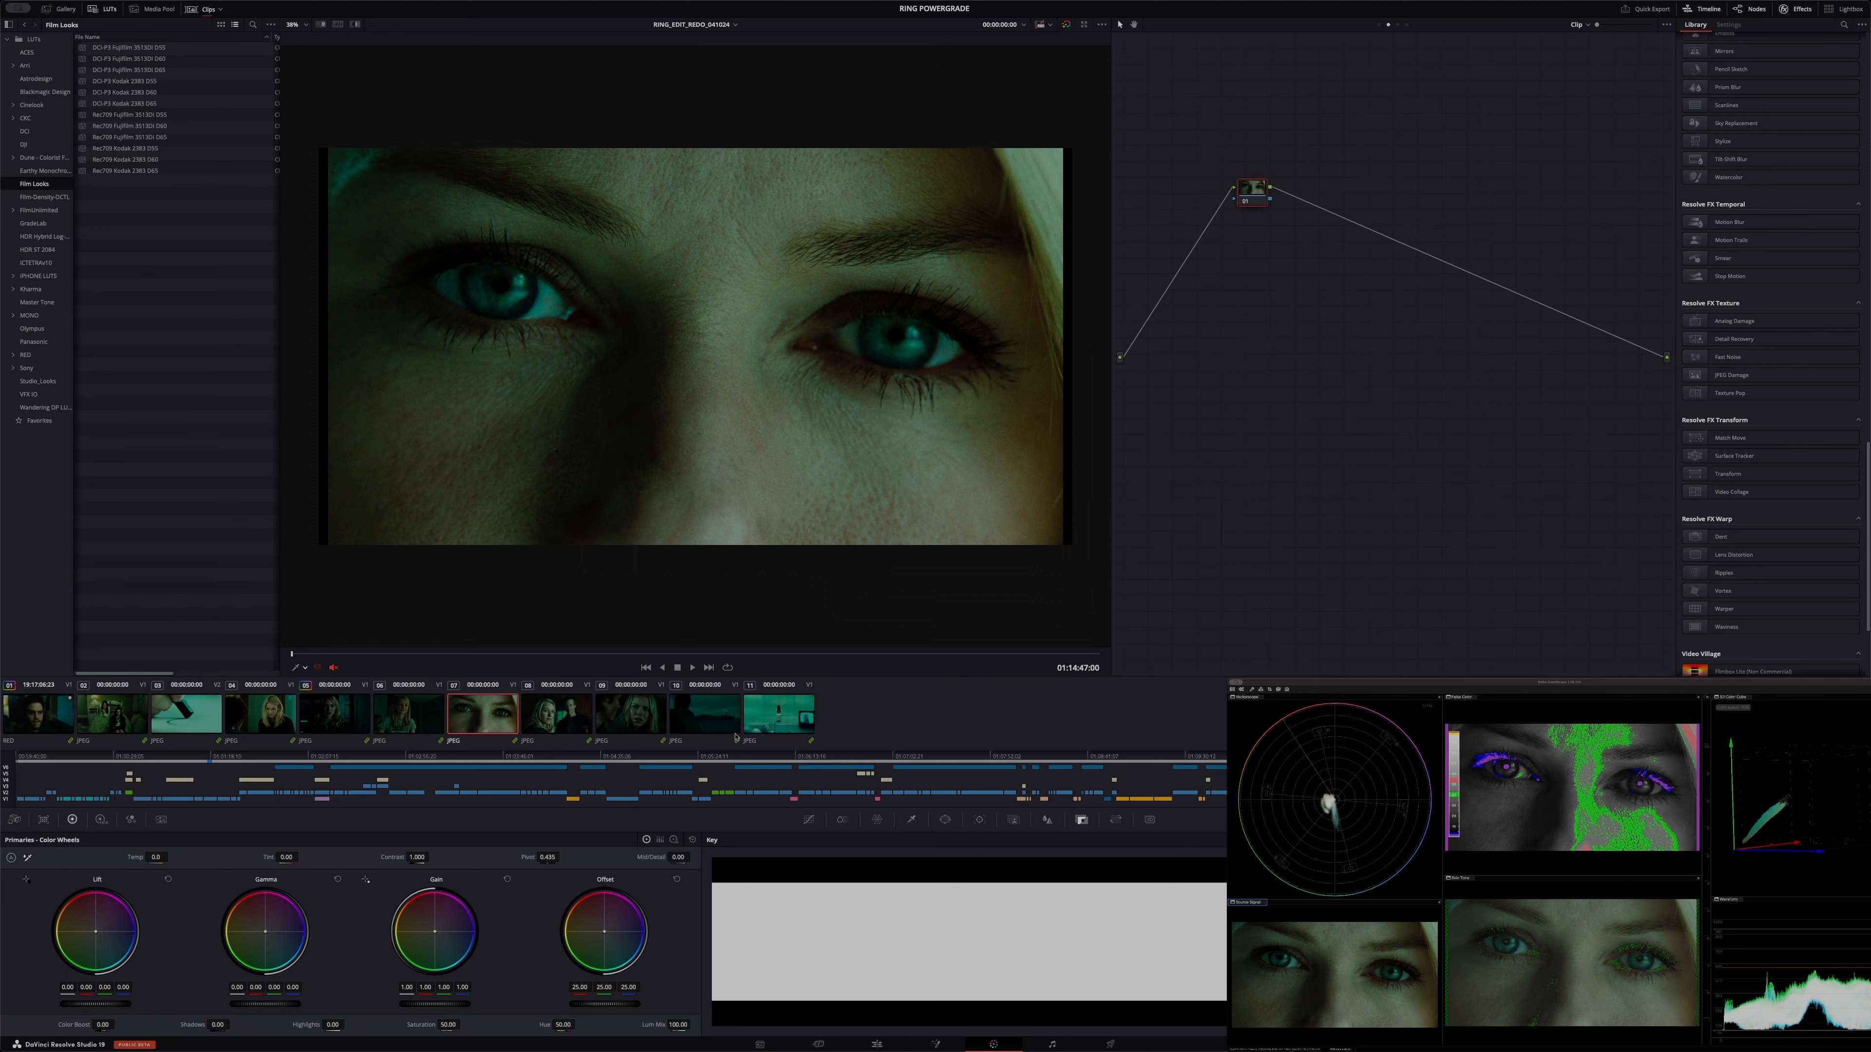
{"action": "left_click", "coordinate": [547, 726]}
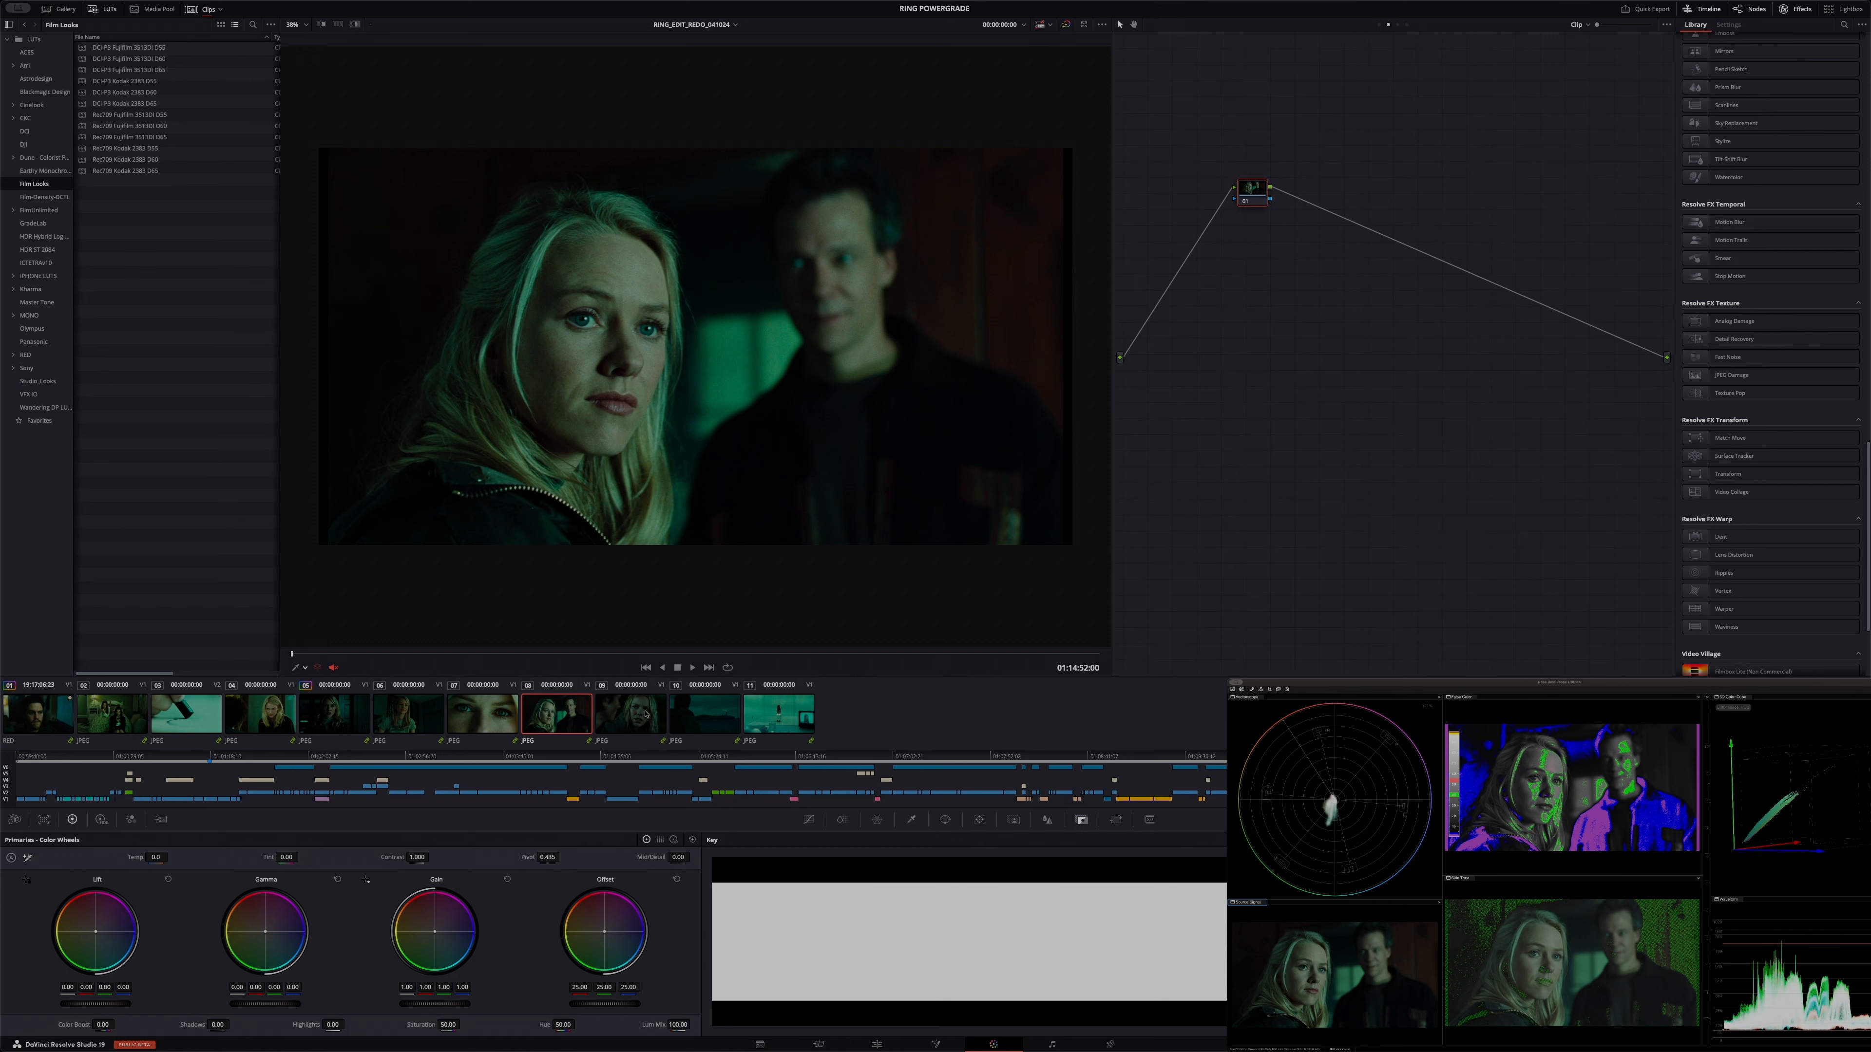
{"action": "left_click", "coordinate": [607, 719]}
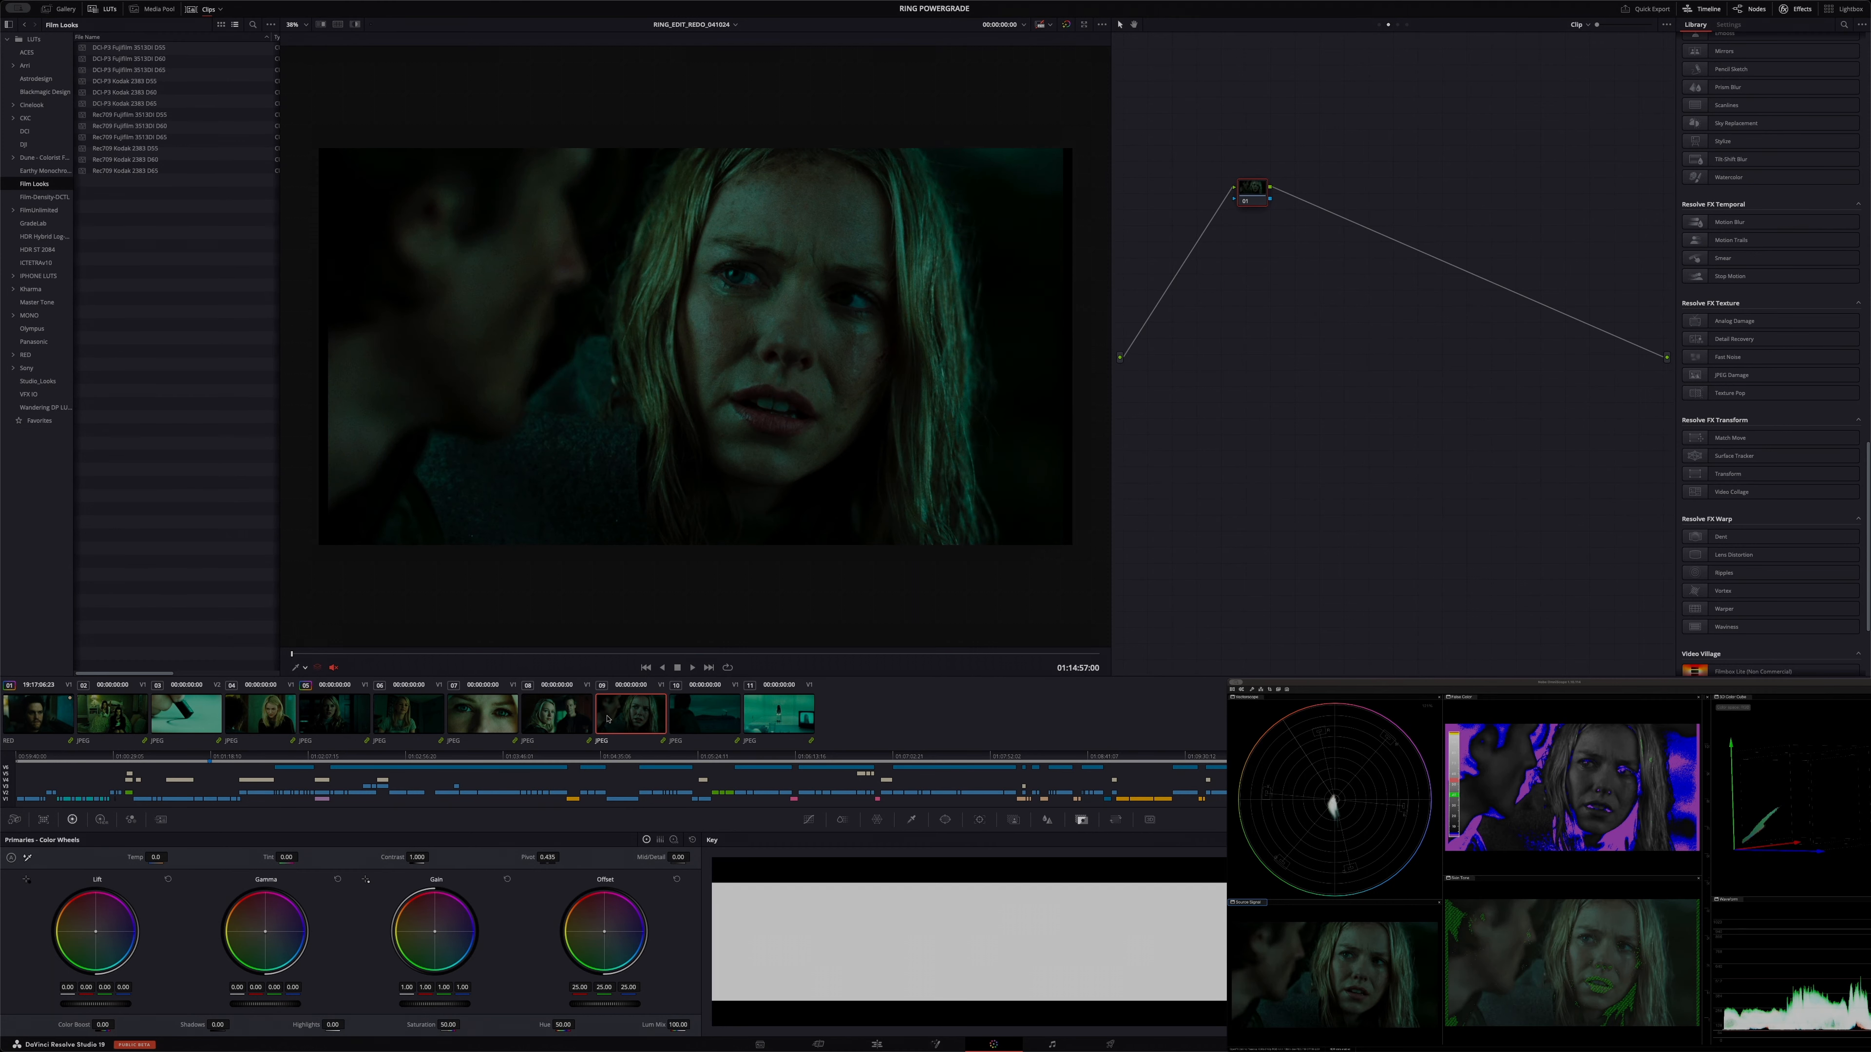
Raise clip 10's overall Gain to about 2.02 to inspect the lighthouse still's dark detail, and reset its color wheels.
{"action": "left_click", "coordinate": [714, 714]}
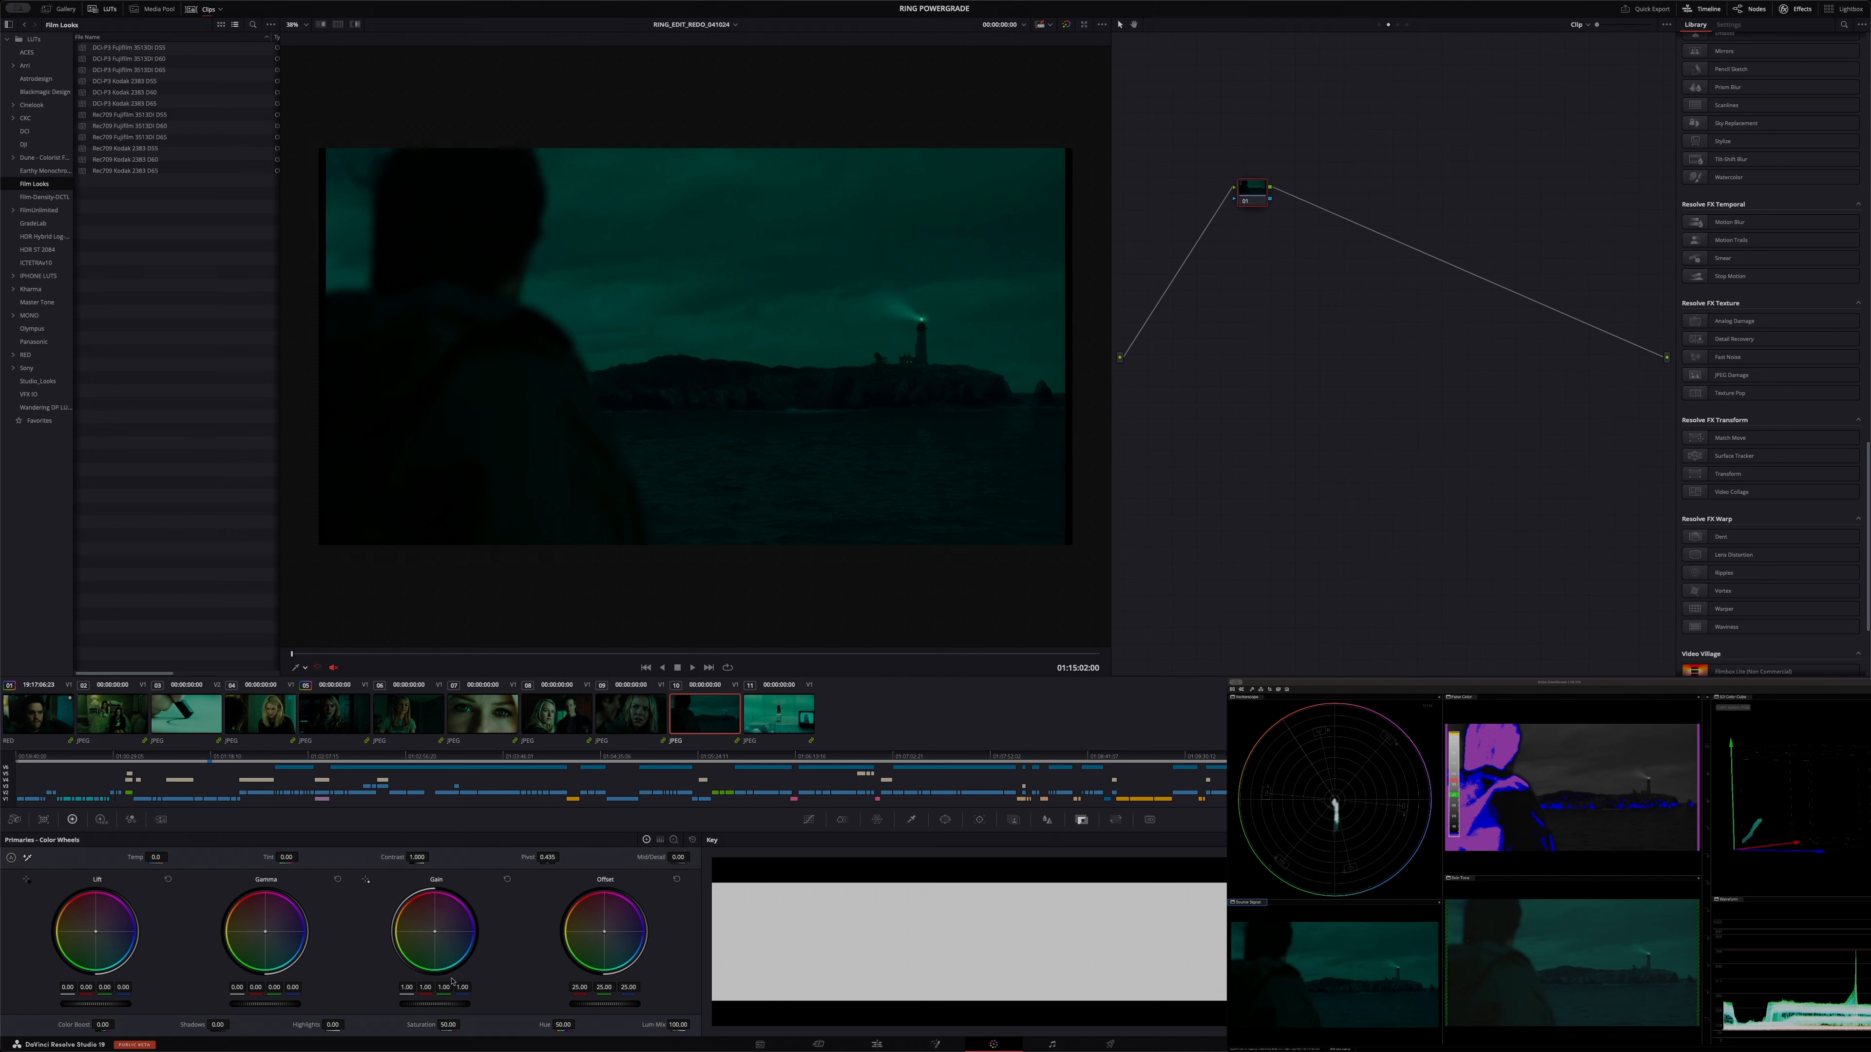
{"action": "mouse_move", "coordinate": [434, 1003]}
{"action": "left_mouse_down"}
{"action": "mouse_move", "coordinate": [502, 1004]}
{"action": "mouse_move", "coordinate": [439, 1007]}
{"action": "left_mouse_up"}
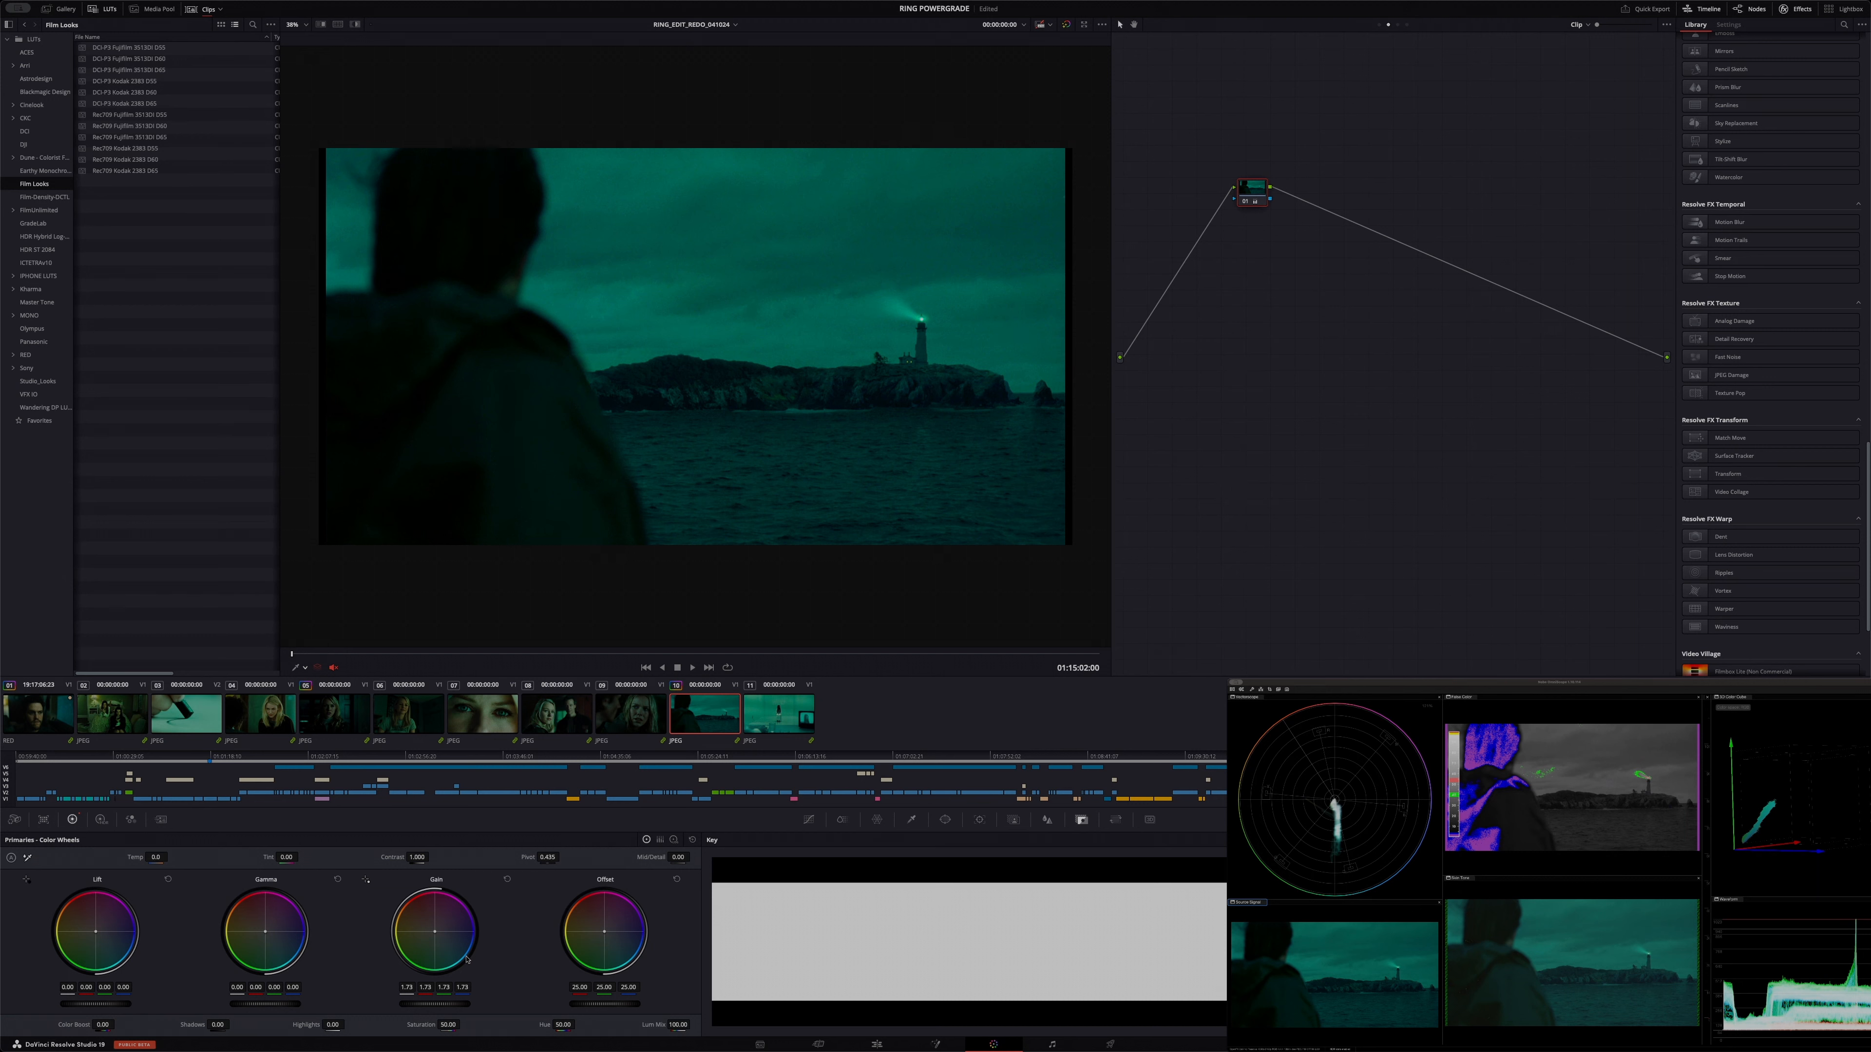
{"action": "left_click_drag", "start_coordinate": [439, 1007], "coordinate": [461, 1006]}
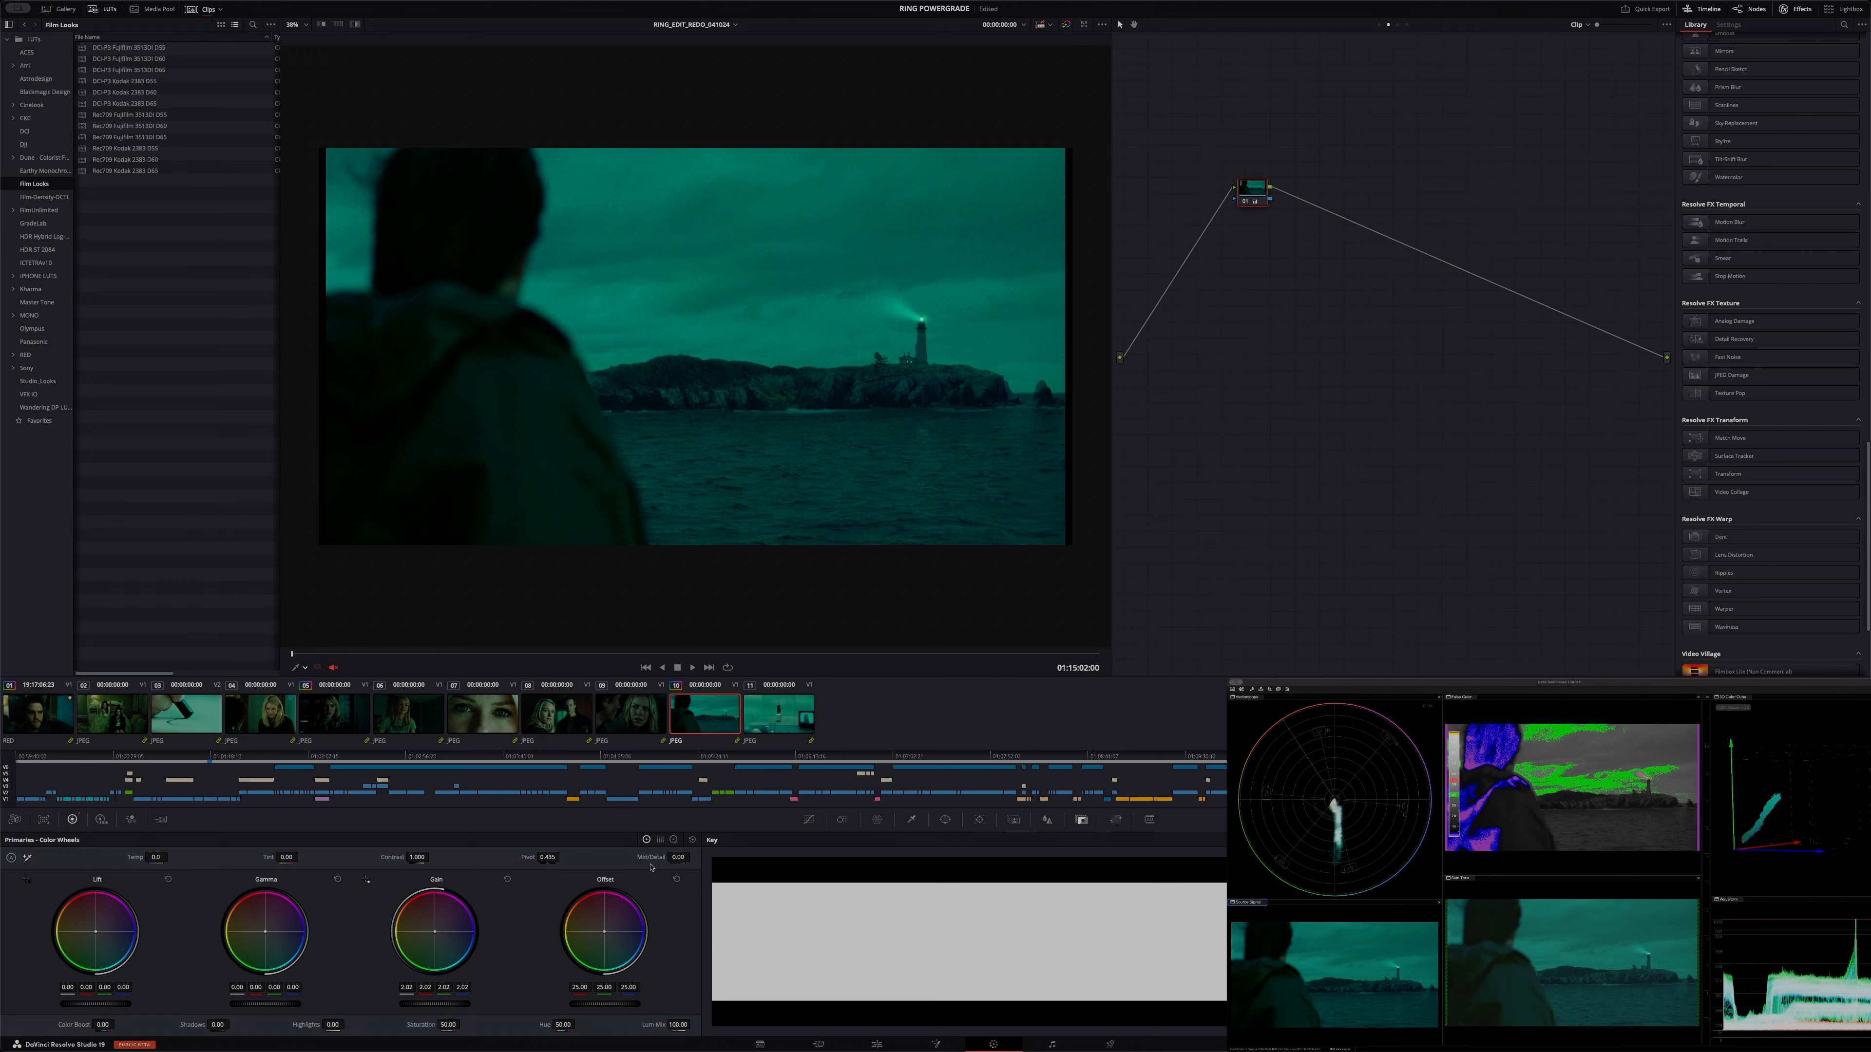
{"action": "left_click", "coordinate": [695, 839]}
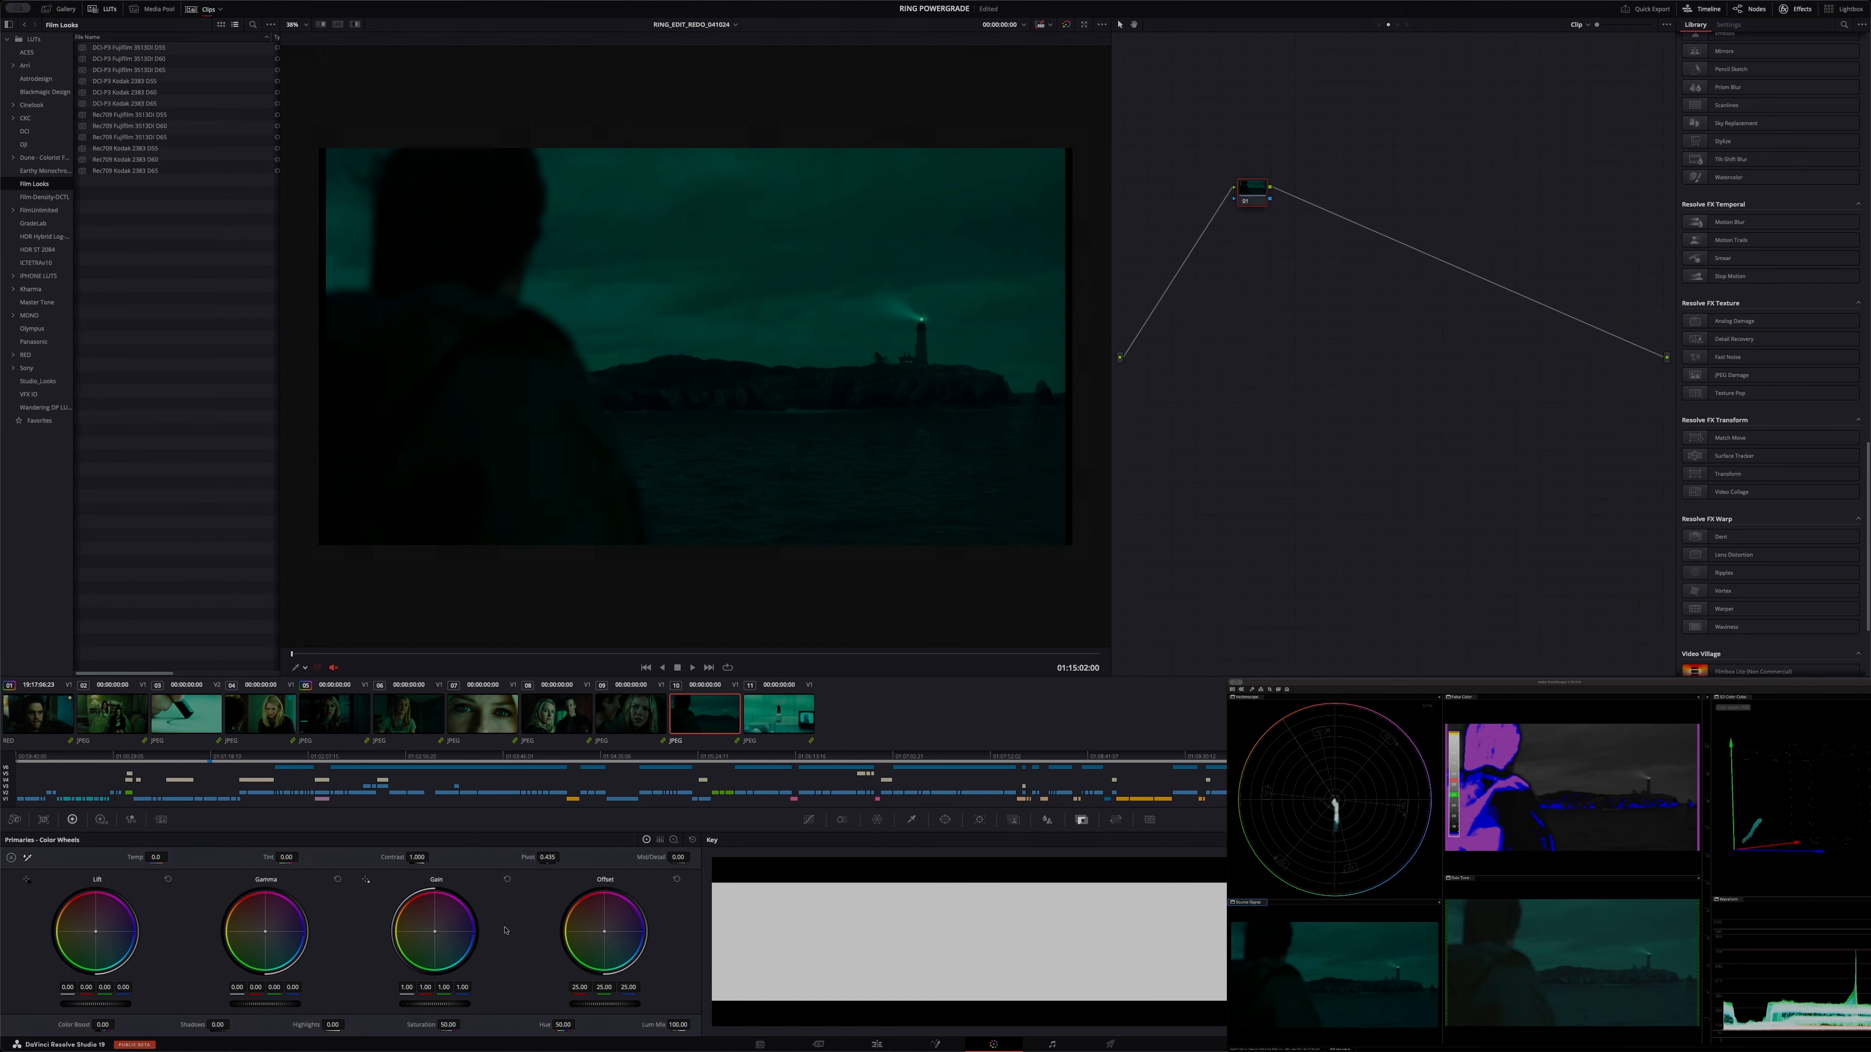
On clip 01's Film Grain node, apply the 35mm 200T preset and raise Grain Strength to about 0.45.
{"action": "left_click", "coordinate": [39, 726]}
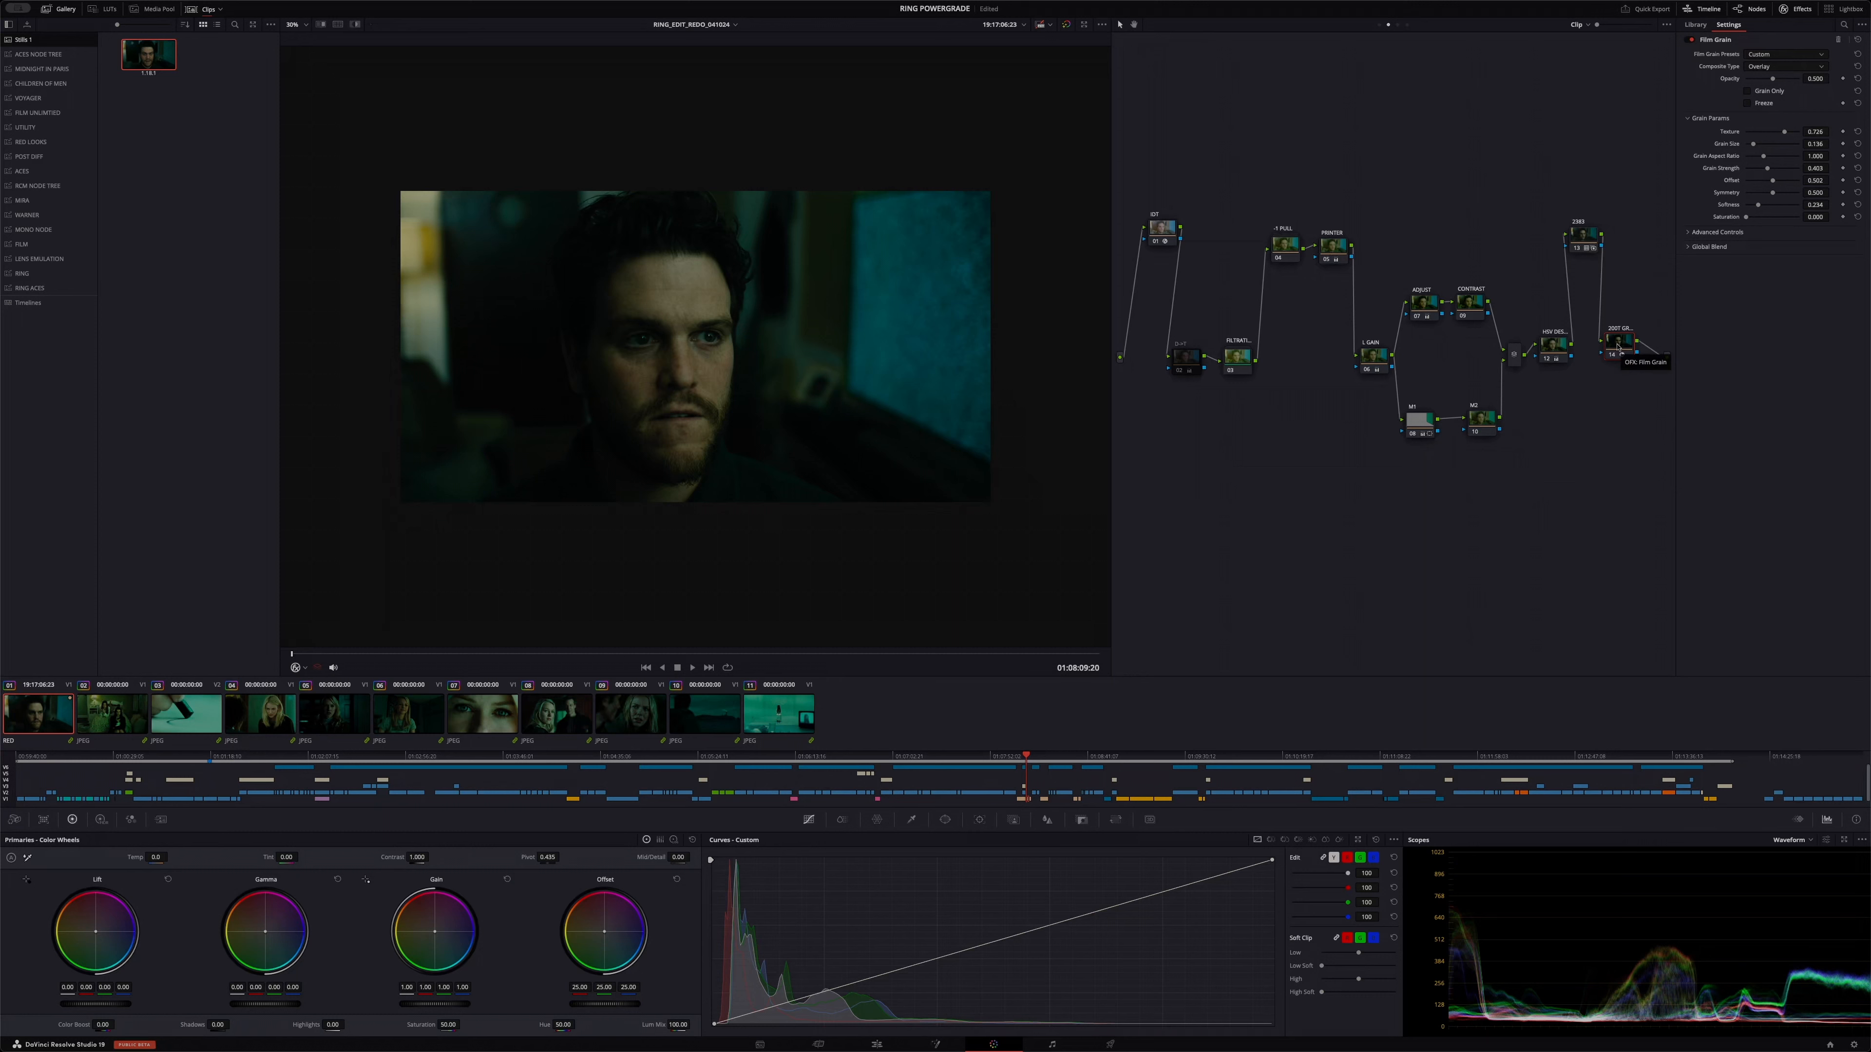
{"action": "left_click_drag", "start_coordinate": [1614, 347], "coordinate": [1622, 344]}
{"action": "left_click", "coordinate": [1790, 56]}
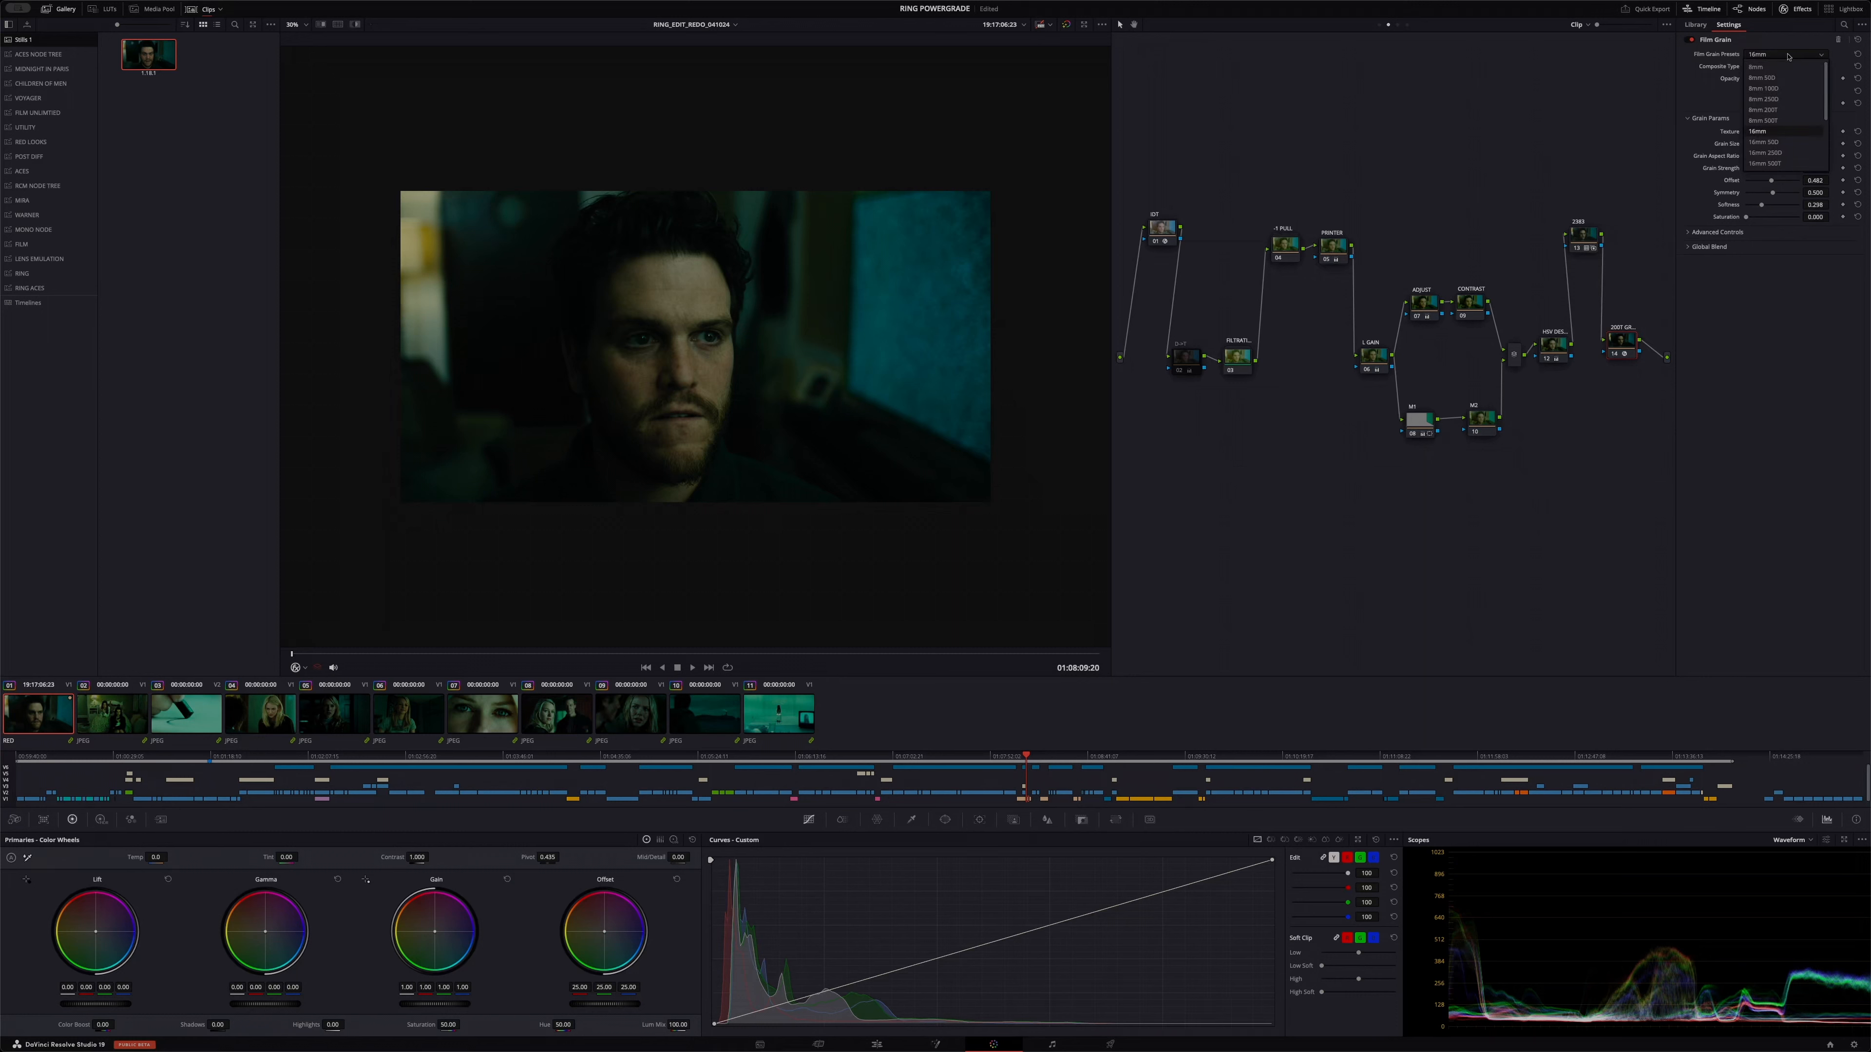
{"action": "scroll", "coordinate": [1782, 118], "scroll_direction": "down", "scroll_amount": 2}
{"action": "left_click", "coordinate": [1775, 132]}
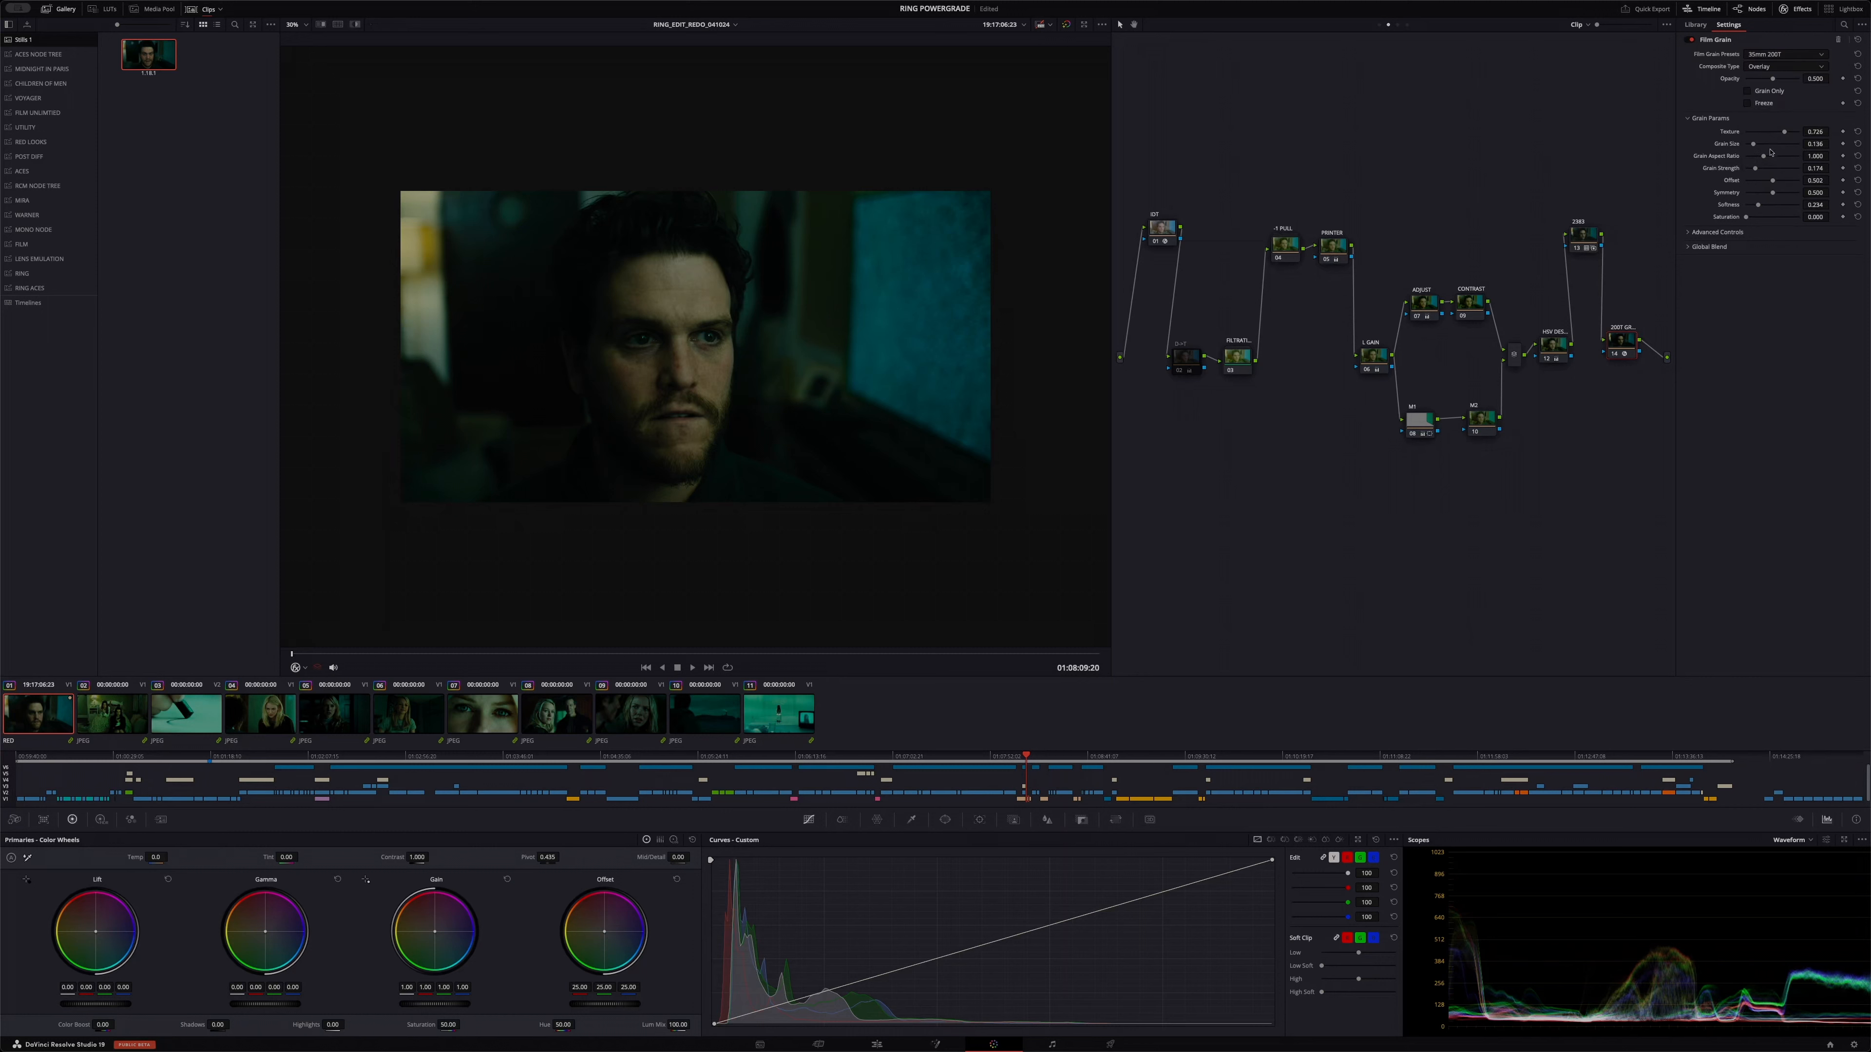
{"action": "left_click", "coordinate": [1764, 170]}
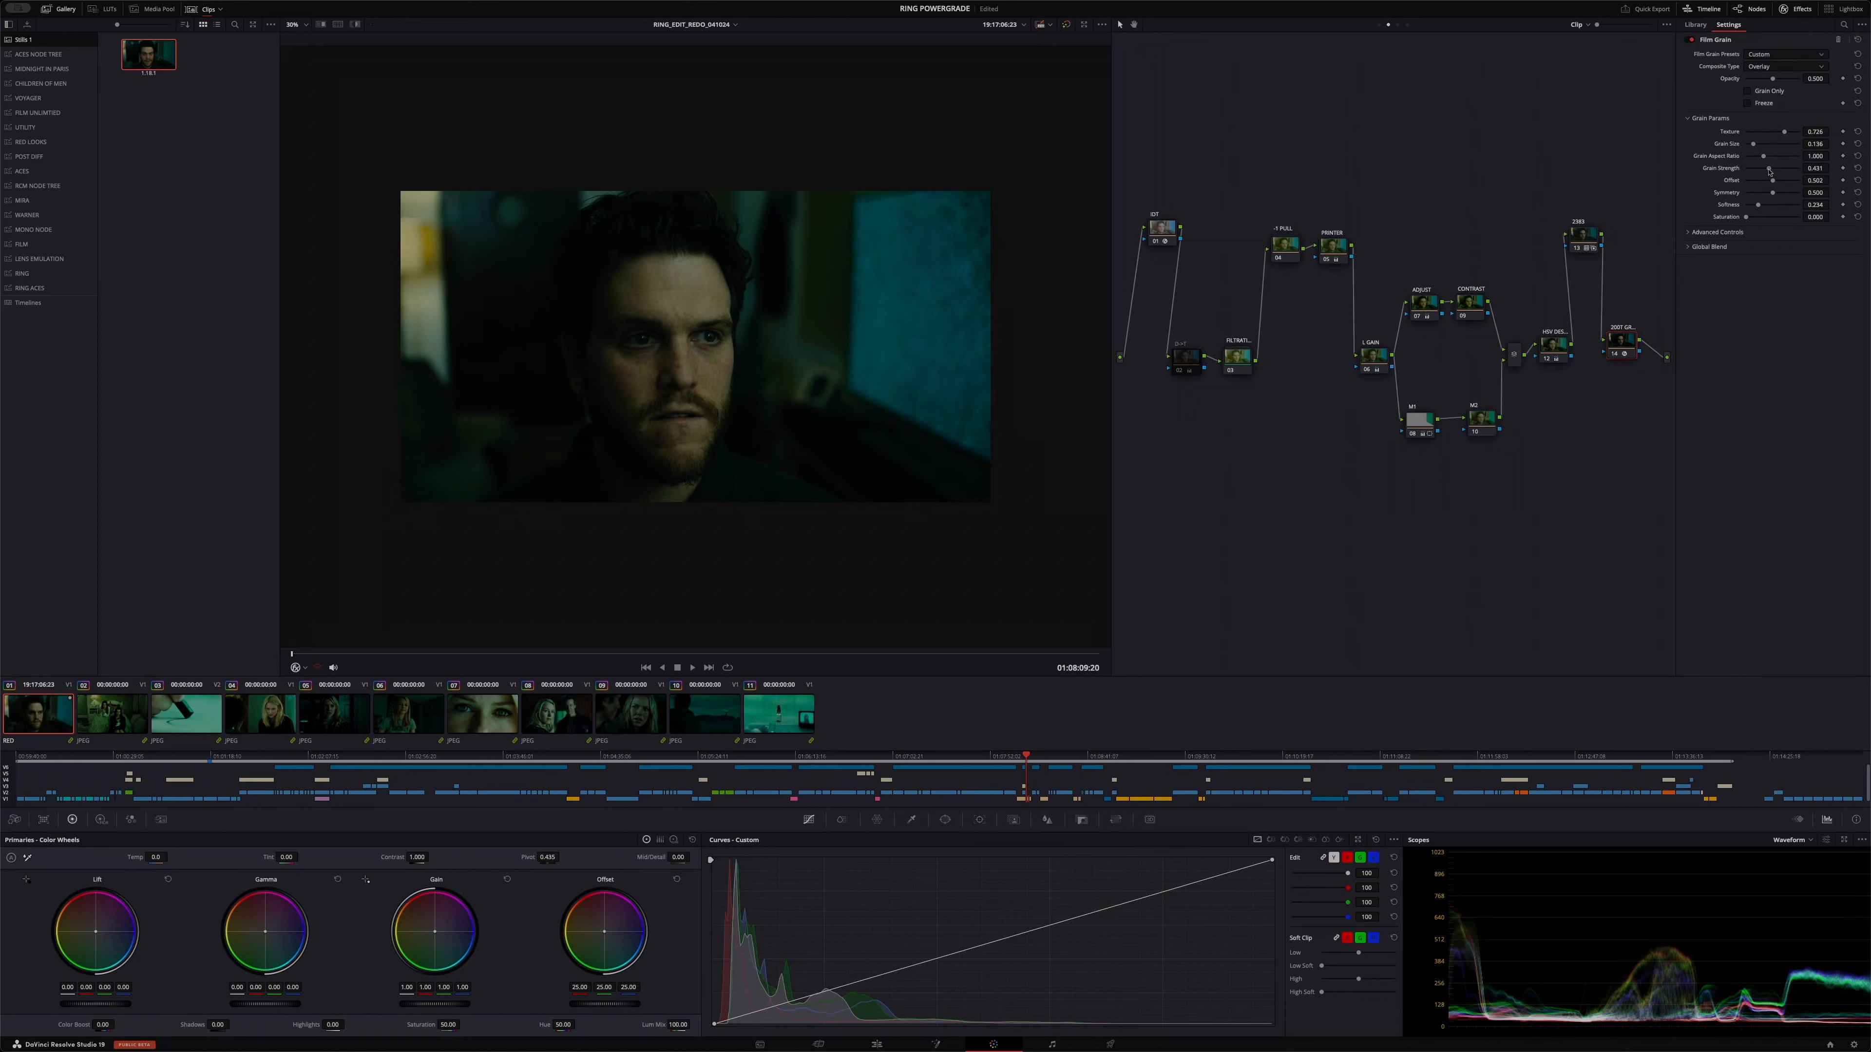